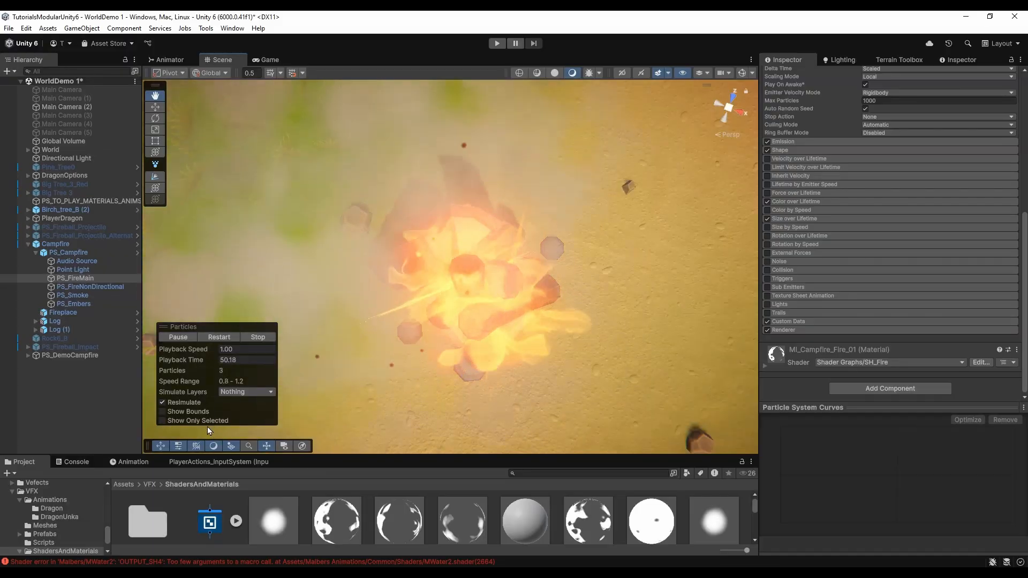
# Step: Show only the selected PS_FireMain particles in the campfire effect and view them from a lower angle
pyautogui.click(206, 421)
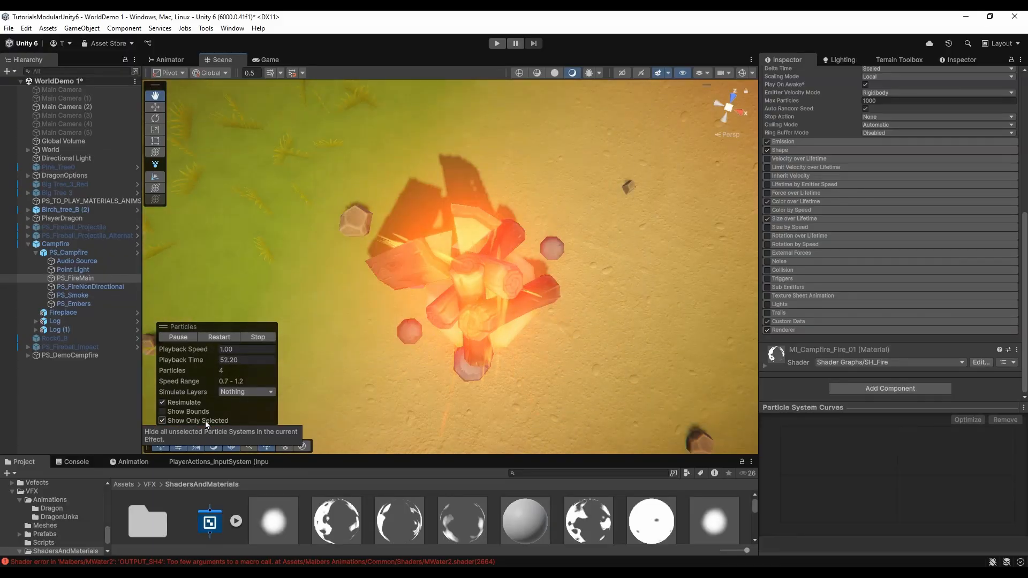
pyautogui.moveTo(342, 311); pyautogui.dragTo(353, 247, button='right')
pyautogui.moveTo(354, 248); pyautogui.dragTo(369, 220, button='middle')
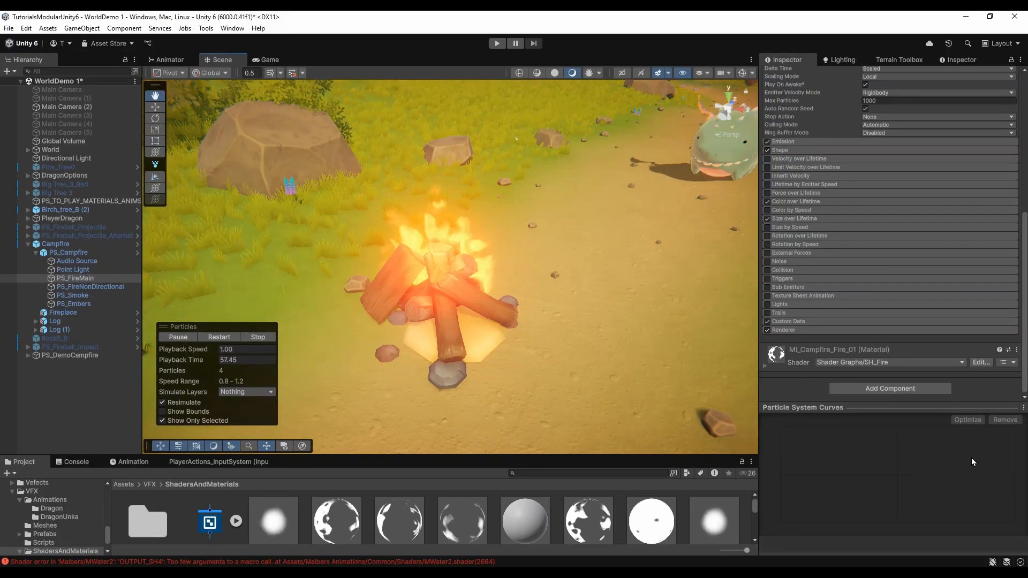
# Step: Open the SH_Fire shader graph for editing and move the Vertex and Fragment blocks farther from the other nodes
pyautogui.click(981, 364)
pyautogui.moveTo(641, 150); pyautogui.dragTo(482, 164, button='middle')
pyautogui.scroll(3, 619, 206)
pyautogui.scroll(3, 618, 205)
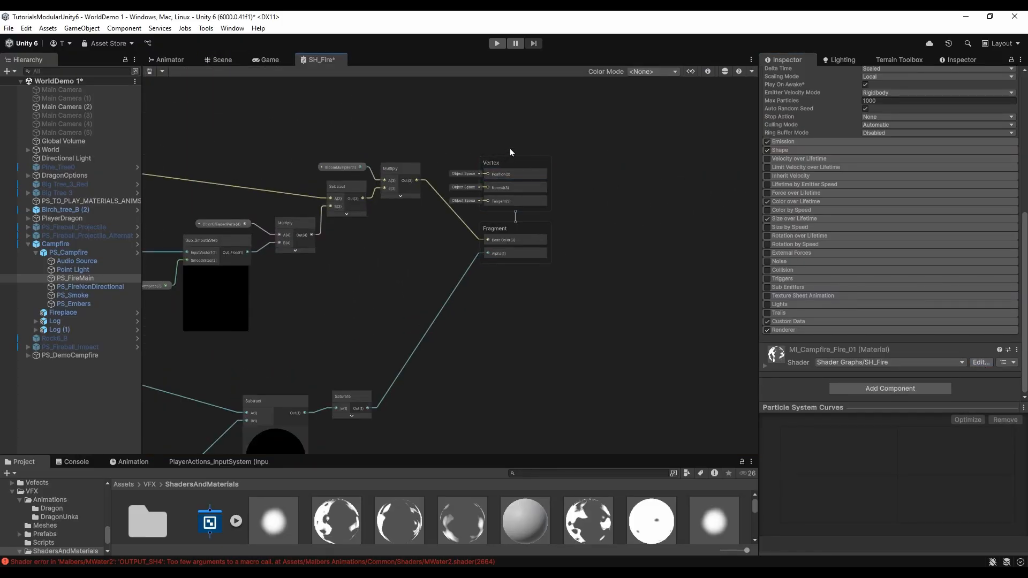
pyautogui.moveTo(535, 229); pyautogui.dragTo(644, 236)
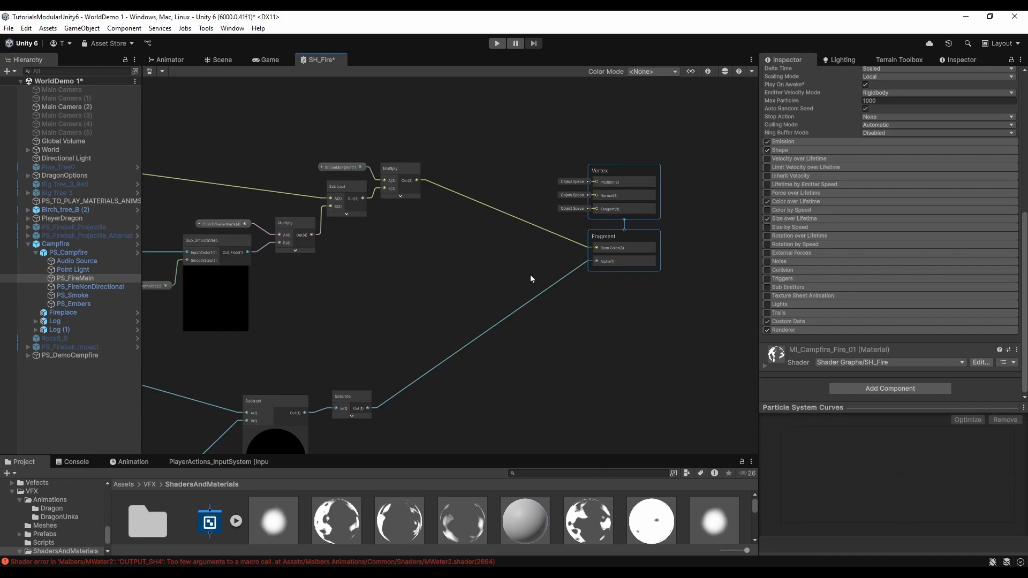
# Step: Add a Fresnel Effect node before the Fragment block and connect its output to Base Color
pyautogui.moveTo(531, 275); pyautogui.dragTo(479, 248, button='middle')
pyautogui.rightClick(457, 236)
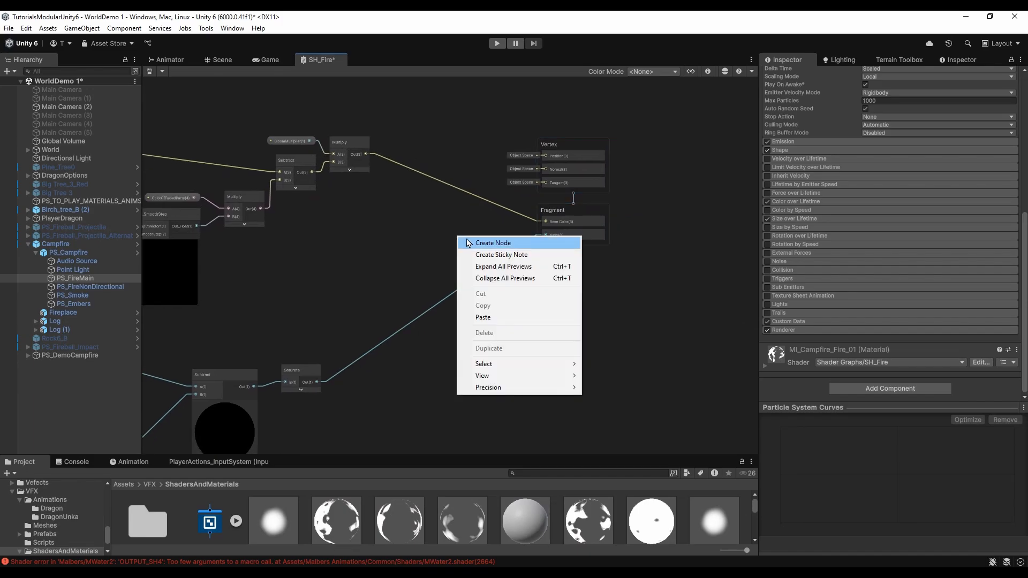
pyautogui.click(467, 239)
pyautogui.write('fres')
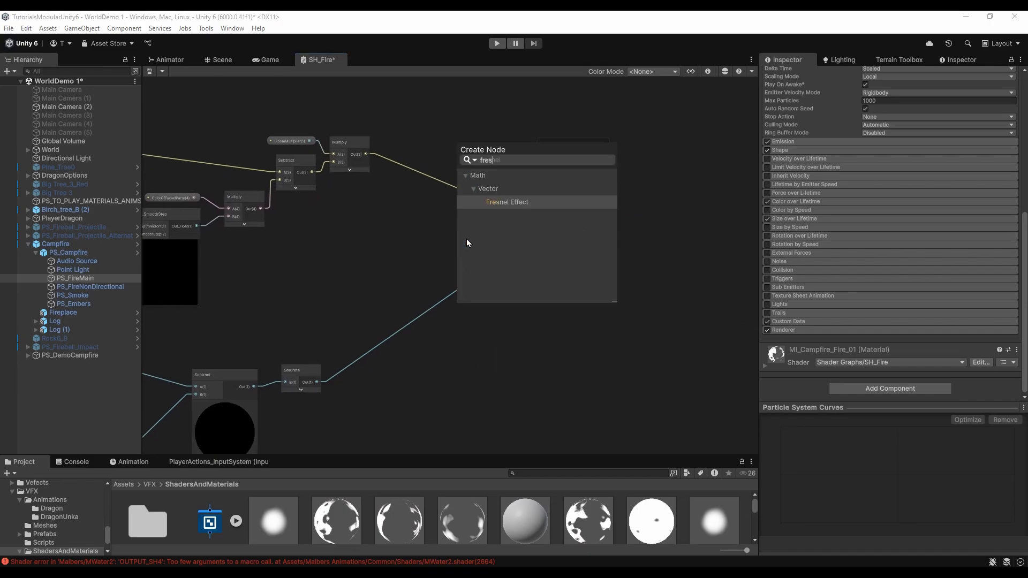
pyautogui.click(506, 202)
pyautogui.moveTo(498, 255); pyautogui.dragTo(407, 242)
pyautogui.scroll(3, 416, 249)
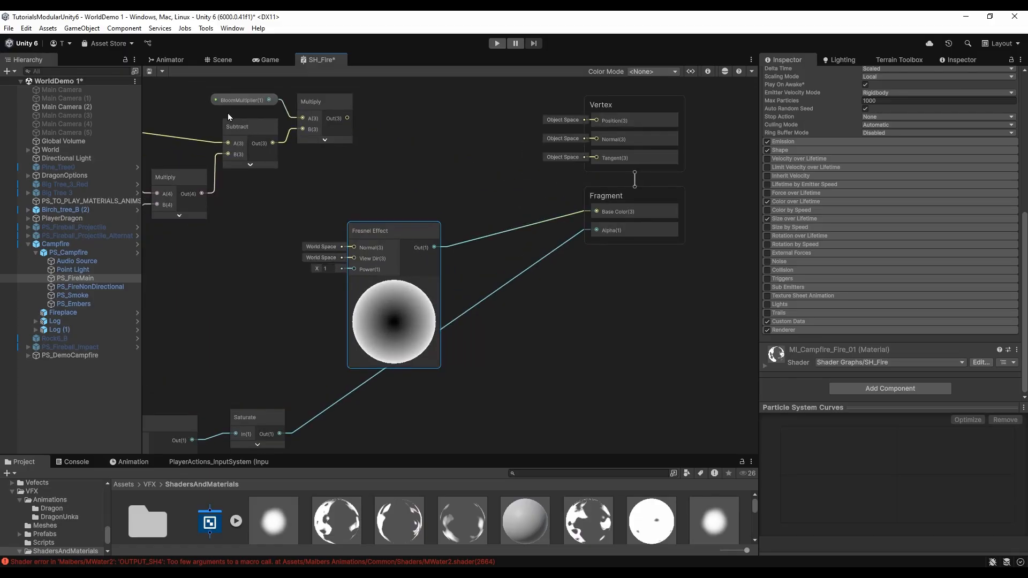
# Step: Delete the connection from the Saturate node to the Fragment's Alpha and save the SH_Fire shader
pyautogui.moveTo(549, 316); pyautogui.dragTo(552, 312)
pyautogui.press('Delete')
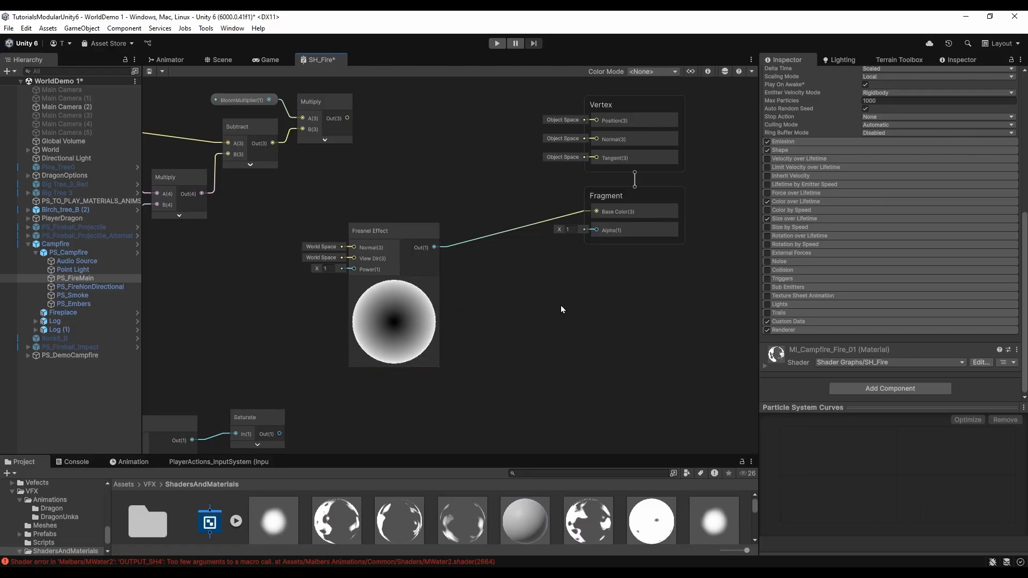
pyautogui.click(153, 74)
# Step: Examine in the scene how the Fresnel shading on the campfire particles changes with the viewing angle
pyautogui.click(214, 60)
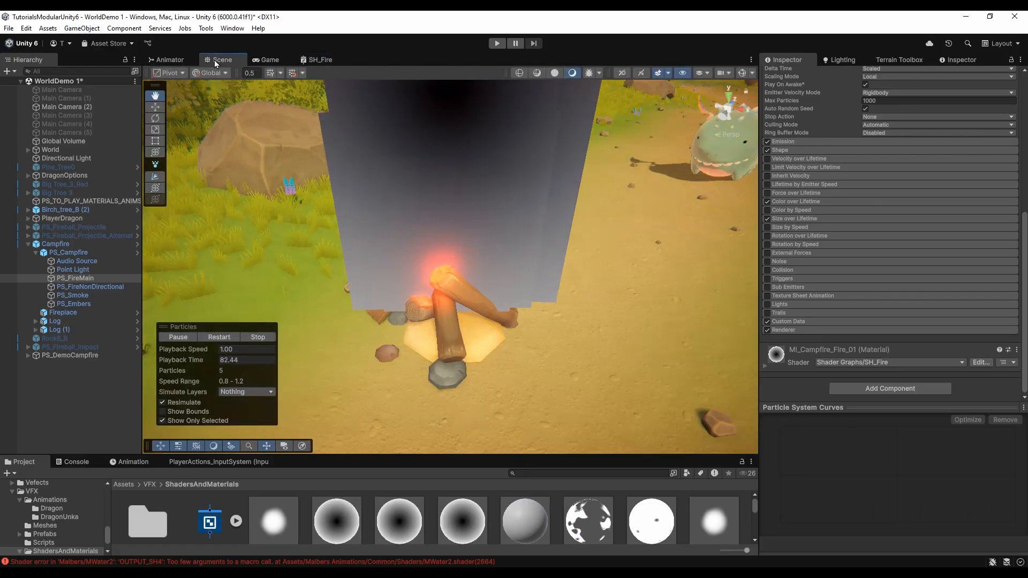
pyautogui.scroll(5, 535, 321)
pyautogui.scroll(-5, 515, 218)
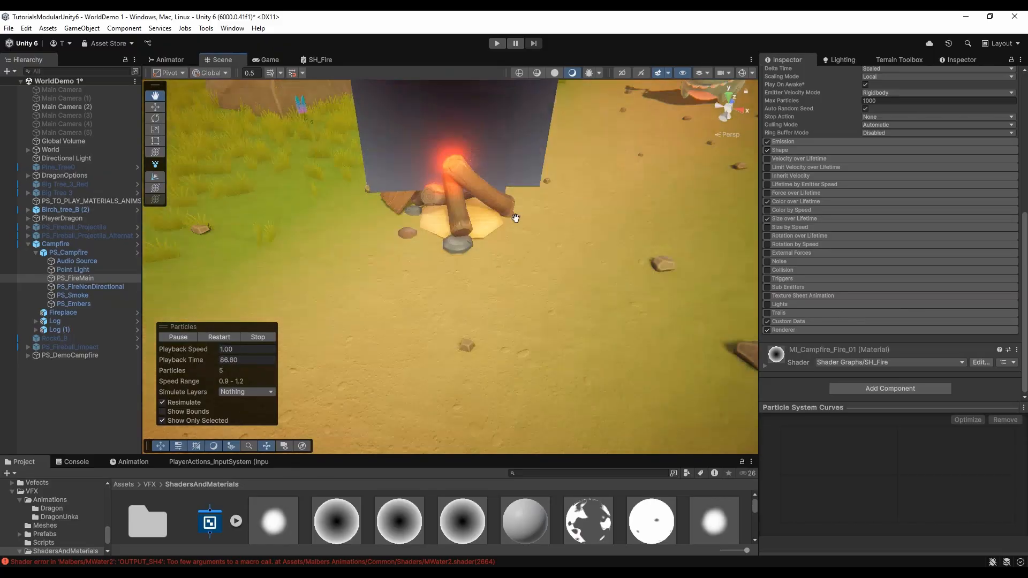
pyautogui.moveTo(527, 169); pyautogui.dragTo(533, 223, button='middle')
pyautogui.moveTo(532, 223); pyautogui.dragTo(533, 294, button='right')
pyautogui.moveTo(532, 221); pyautogui.dragTo(524, 301, button='middle')
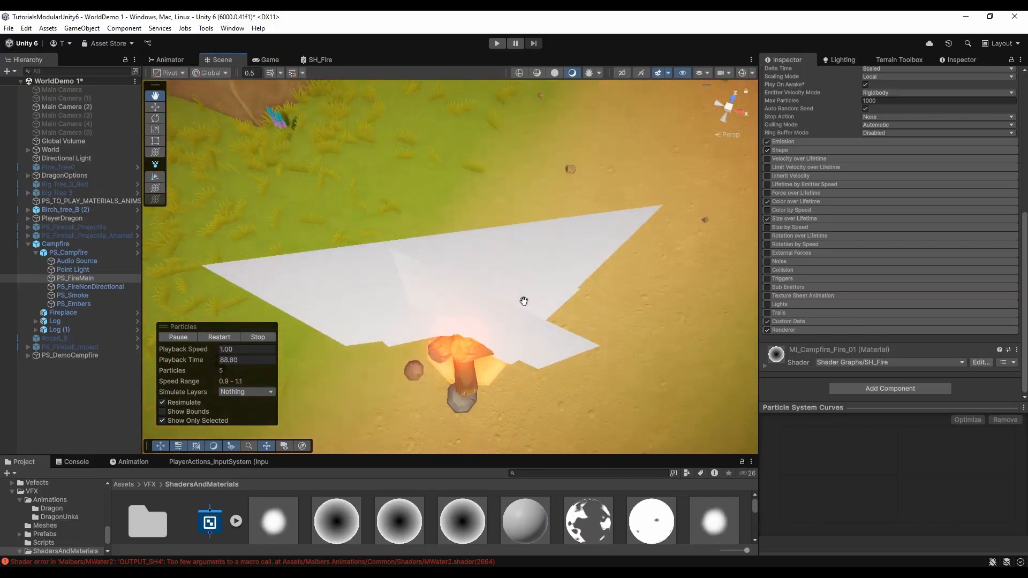
pyautogui.moveTo(539, 248); pyautogui.dragTo(541, 311, button='right')
pyautogui.moveTo(541, 247)
pyautogui.mouseDown(button='middle')
pyautogui.moveTo(543, 273)
pyautogui.moveTo(551, 257)
pyautogui.mouseUp(button='middle')
pyautogui.moveTo(551, 257); pyautogui.dragTo(576, 184, button='right')
pyautogui.moveTo(580, 201); pyautogui.dragTo(580, 169, button='middle')
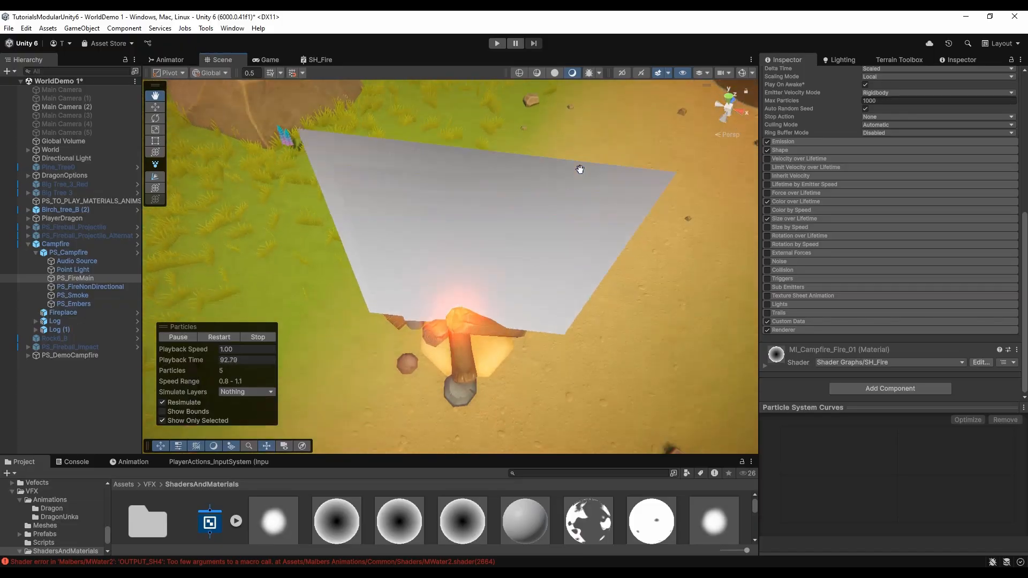
pyautogui.moveTo(580, 169); pyautogui.dragTo(629, 197, button='right')
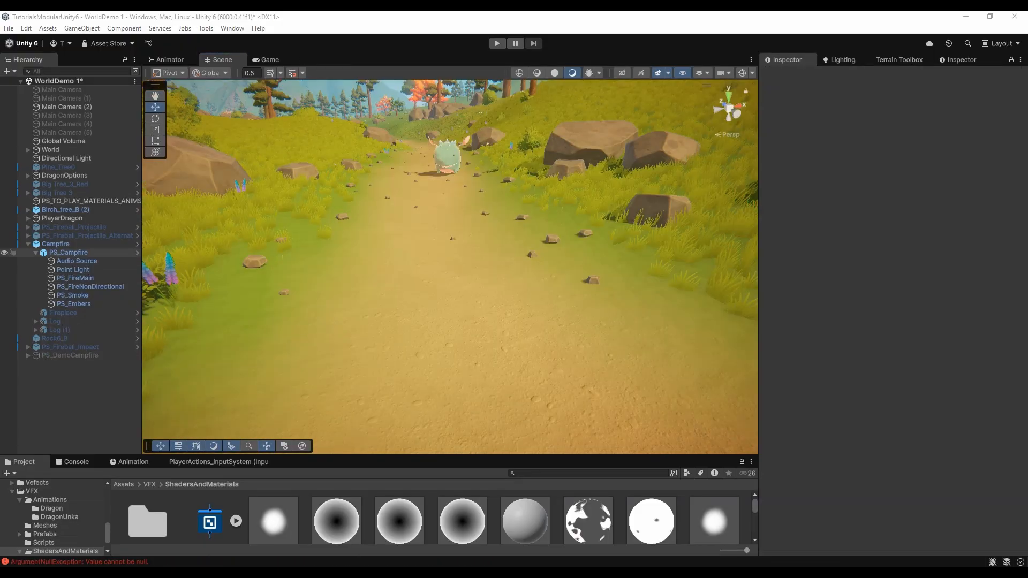
# Step: Create a sphere under the Campfire object, scale it to 0.5 and raise it above the path
pyautogui.rightClick(54, 244)
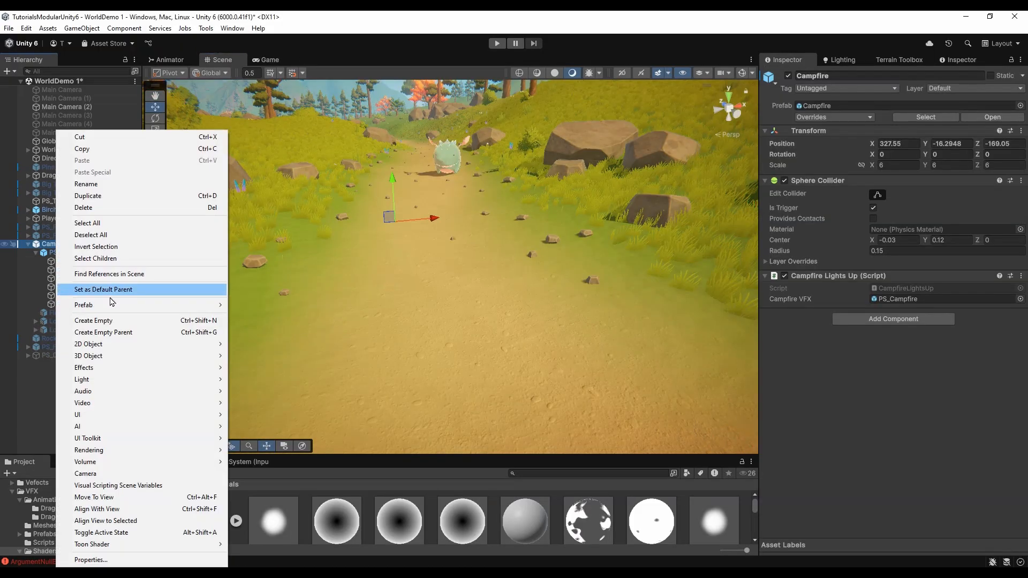
pyautogui.click(284, 368)
pyautogui.scroll(-2, 410, 311)
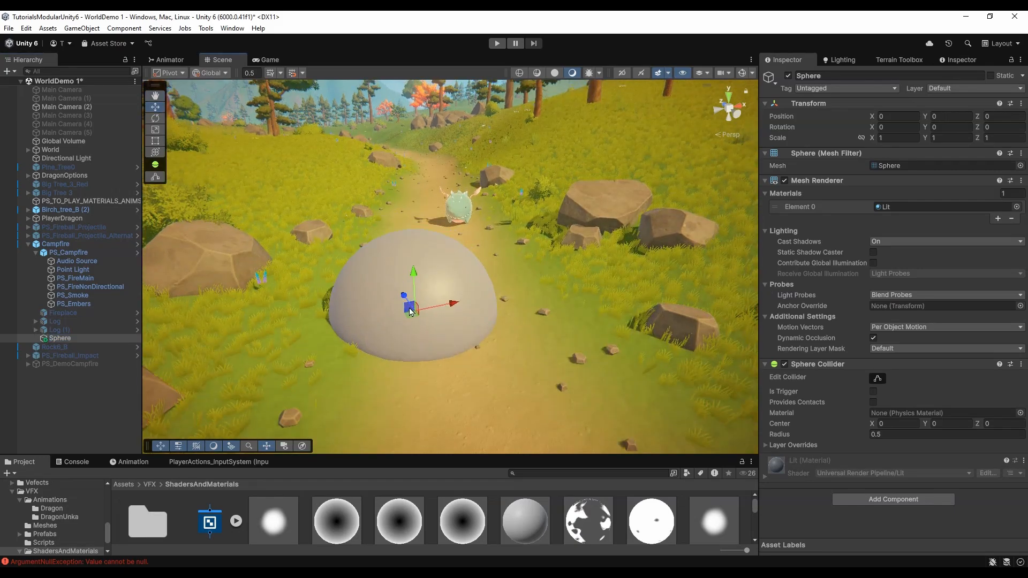
pyautogui.moveTo(410, 311); pyautogui.dragTo(456, 361)
pyautogui.click(861, 138)
pyautogui.write('0.5')
pyautogui.moveTo(458, 325); pyautogui.dragTo(460, 260)
pyautogui.moveTo(487, 413); pyautogui.dragTo(477, 311, button='middle')
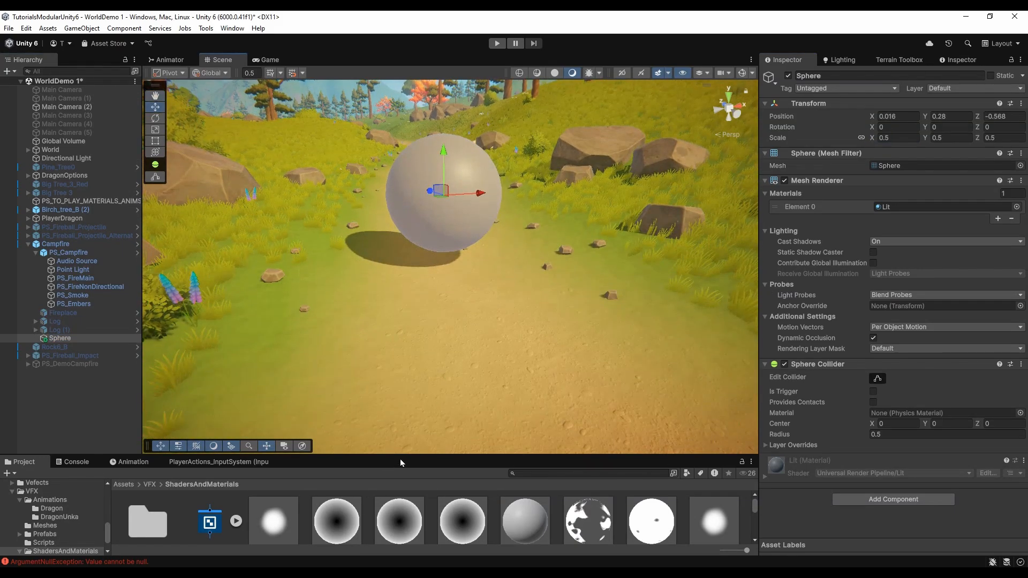
# Step: Apply the MI_Campfire_Fire_01 material to the sphere
pyautogui.moveTo(401, 455); pyautogui.dragTo(408, 429)
pyautogui.moveTo(336, 497); pyautogui.dragTo(448, 198)
pyautogui.moveTo(500, 272); pyautogui.dragTo(498, 287, button='middle')
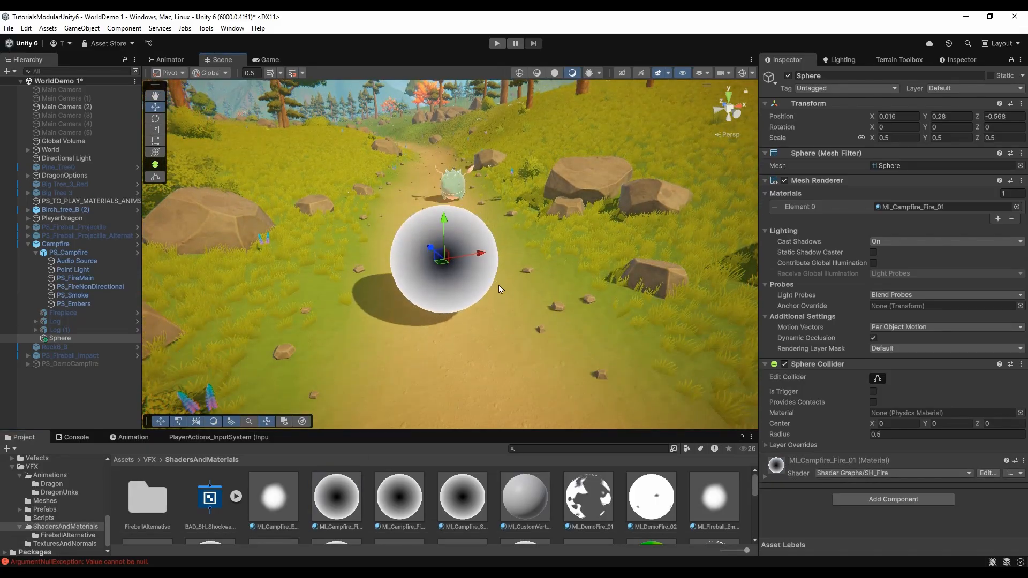
pyautogui.click(156, 97)
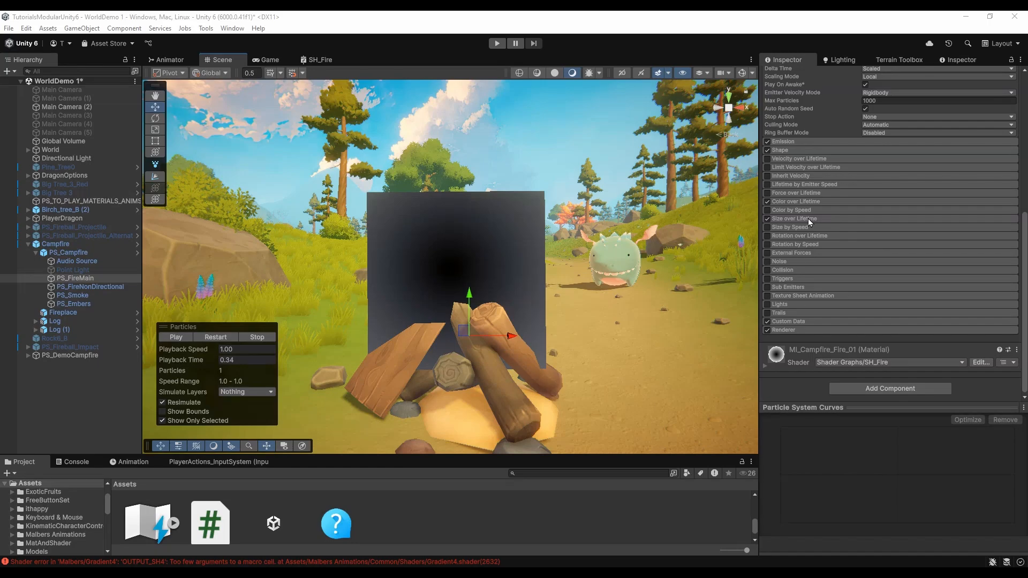
# Step: Compare the Fresnel shading on the PS_FireMain particle in orthographic and perspective views from different angles
pyautogui.click(728, 109)
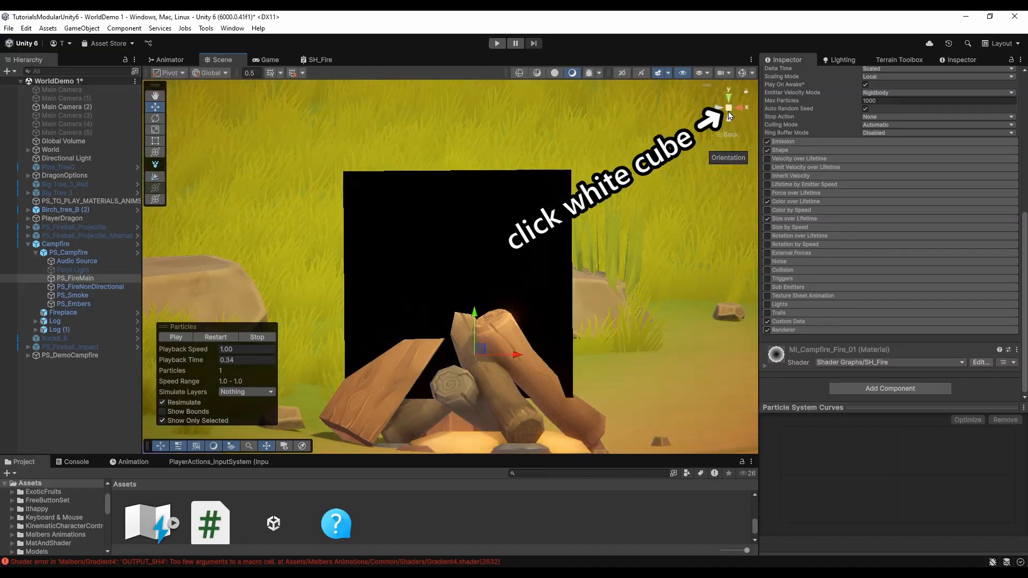
pyautogui.moveTo(609, 198); pyautogui.dragTo(644, 285, button='right')
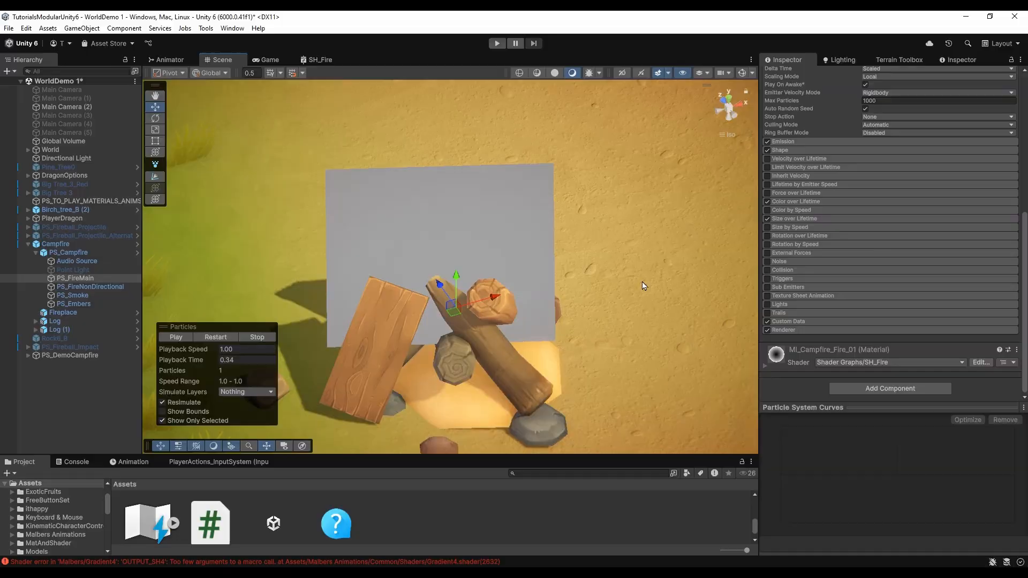
pyautogui.click(722, 105)
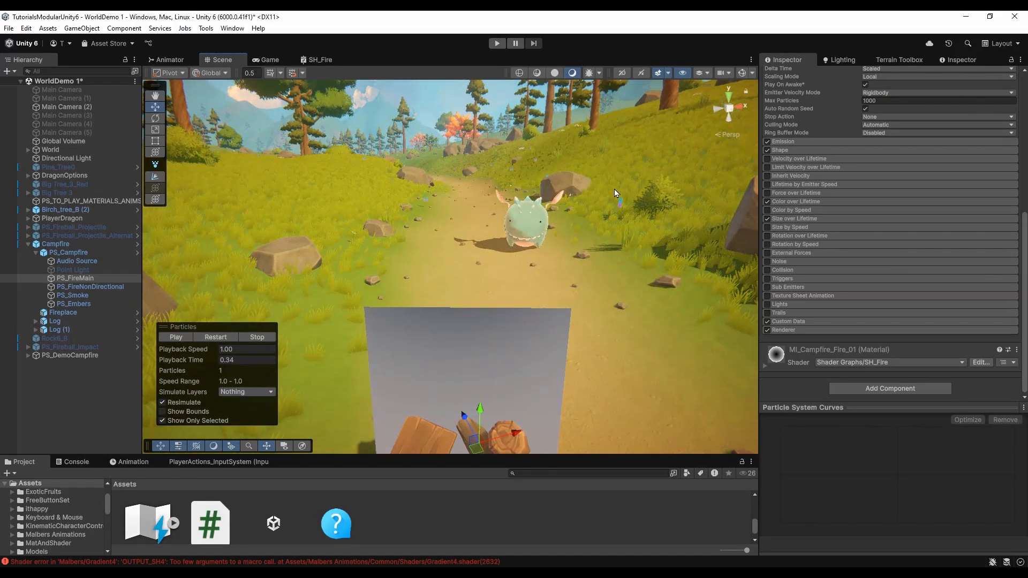
pyautogui.moveTo(614, 193); pyautogui.dragTo(614, 156, button='middle')
pyautogui.moveTo(615, 155); pyautogui.dragTo(616, 134, button='right')
pyautogui.moveTo(615, 134); pyautogui.dragTo(617, 110, button='middle')
pyautogui.click(729, 110)
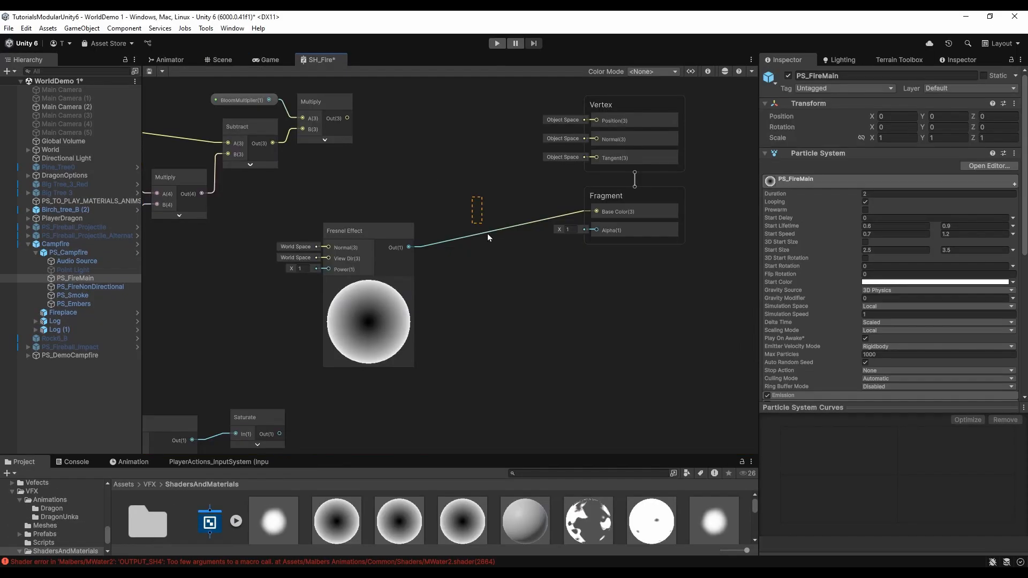
# Step: Connect the Fresnel Effect output to the Fragment's Alpha instead of Base Color and save the SH_Fire shader
pyautogui.moveTo(408, 249); pyautogui.dragTo(596, 230)
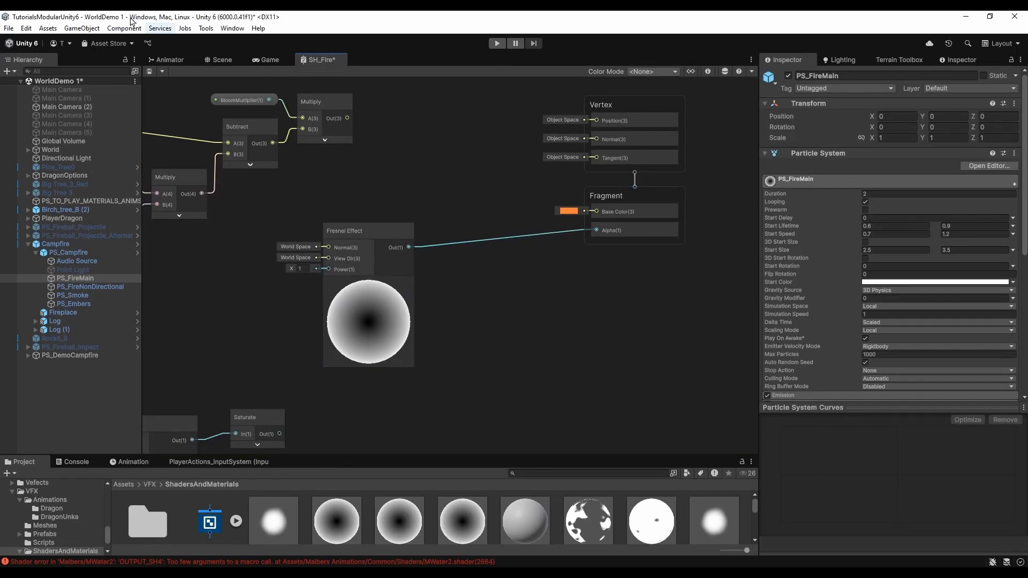
pyautogui.click(148, 71)
# Step: Examine in the scene how the orange particles' transparency changes with the viewing angle
pyautogui.click(220, 59)
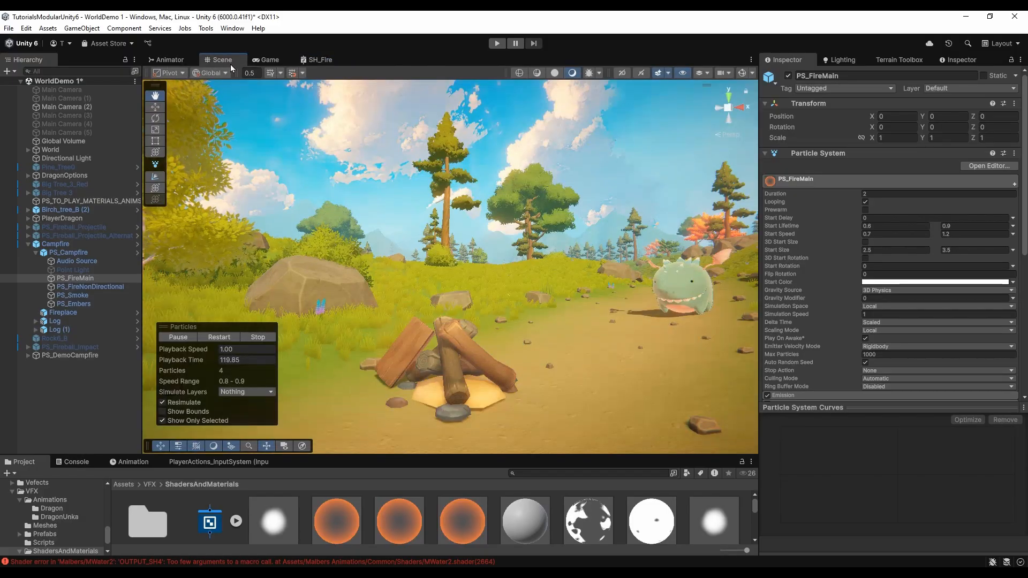
pyautogui.moveTo(492, 227); pyautogui.dragTo(493, 294, button='right')
pyautogui.moveTo(491, 199); pyautogui.dragTo(492, 271)
pyautogui.moveTo(501, 218); pyautogui.dragTo(496, 246, button='right')
pyautogui.moveTo(496, 246); pyautogui.dragTo(486, 307)
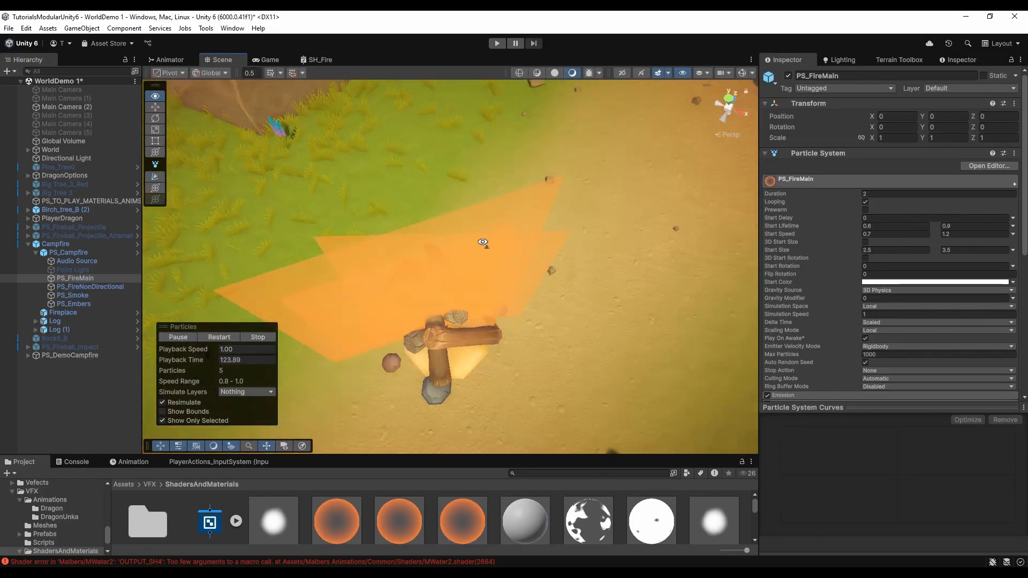
pyautogui.moveTo(483, 214); pyautogui.dragTo(474, 241, button='right')
pyautogui.moveTo(475, 241)
pyautogui.mouseDown()
pyautogui.moveTo(486, 285)
pyautogui.moveTo(480, 257)
pyautogui.mouseUp()
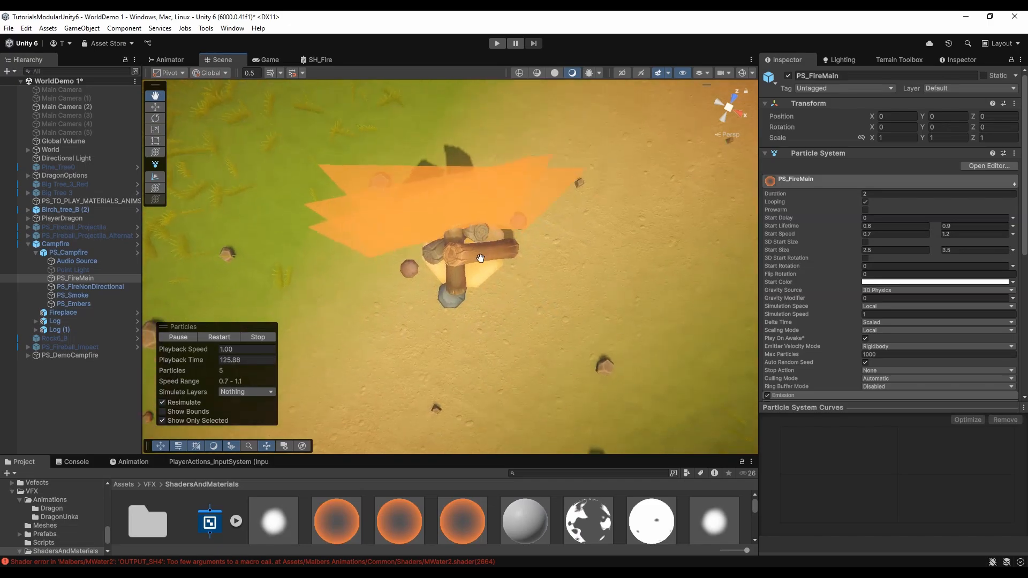
pyautogui.moveTo(512, 315); pyautogui.dragTo(528, 252, button='right')
pyautogui.moveTo(528, 252); pyautogui.dragTo(530, 215)
pyautogui.moveTo(551, 284); pyautogui.dragTo(557, 234, button='right')
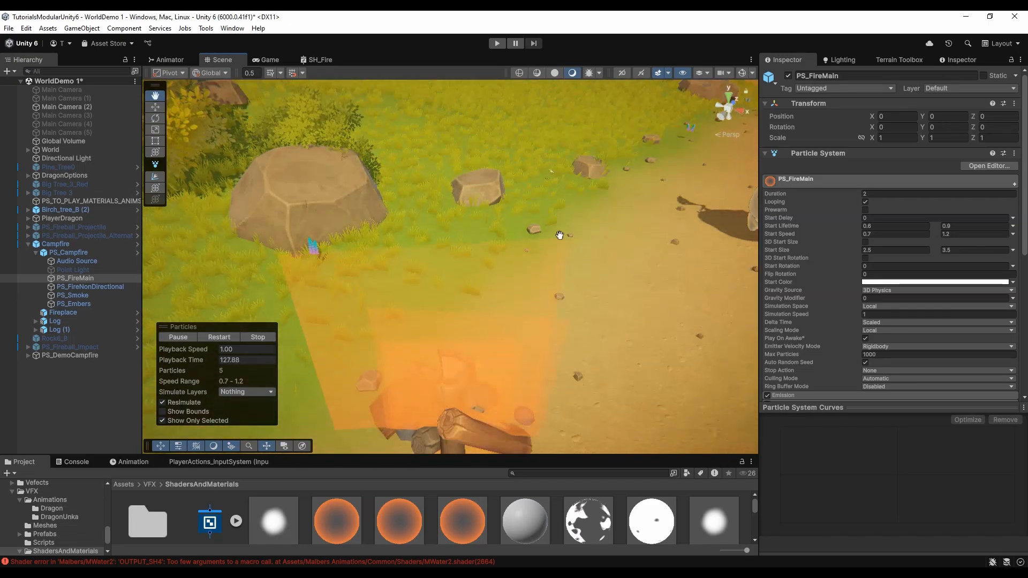
pyautogui.moveTo(557, 235); pyautogui.dragTo(551, 166)
pyautogui.scroll(-5, 551, 165)
# Step: Return to the SH_Fire graph and add a One Minus node fed by the Fresnel Effect output
pyautogui.click(311, 60)
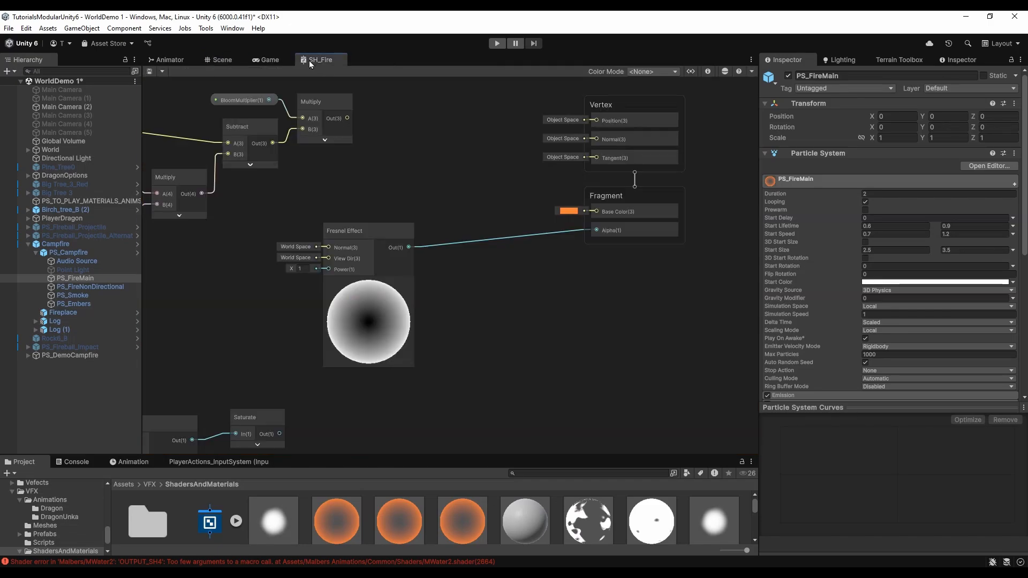
pyautogui.moveTo(408, 246); pyautogui.dragTo(435, 246)
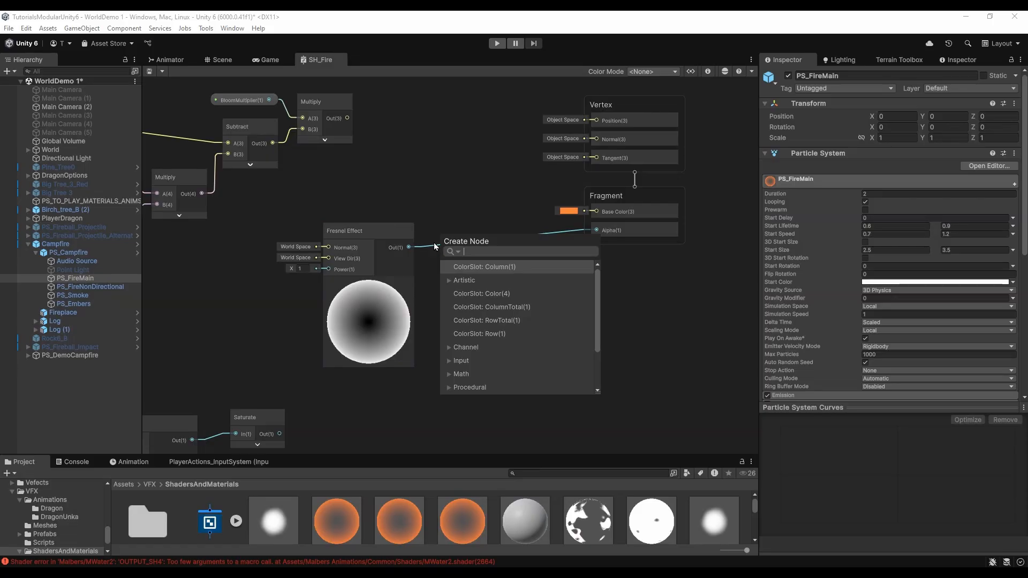
pyautogui.write('one')
pyautogui.click(493, 293)
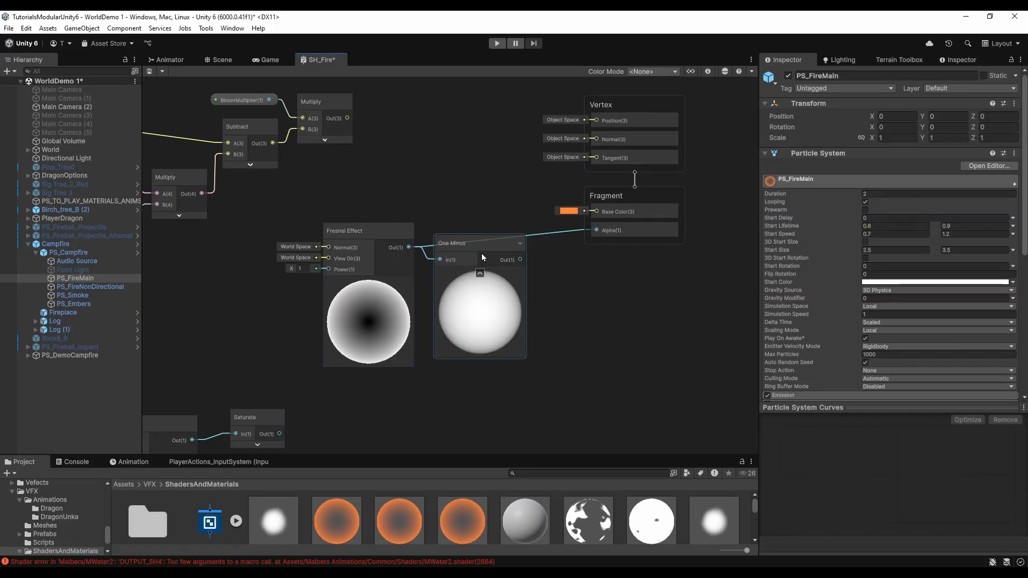
# Step: Connect the One Minus output to the Fragment's Base Color, leaving Alpha unconnected, and save the SH_Fire shader
pyautogui.moveTo(592, 233); pyautogui.dragTo(593, 231)
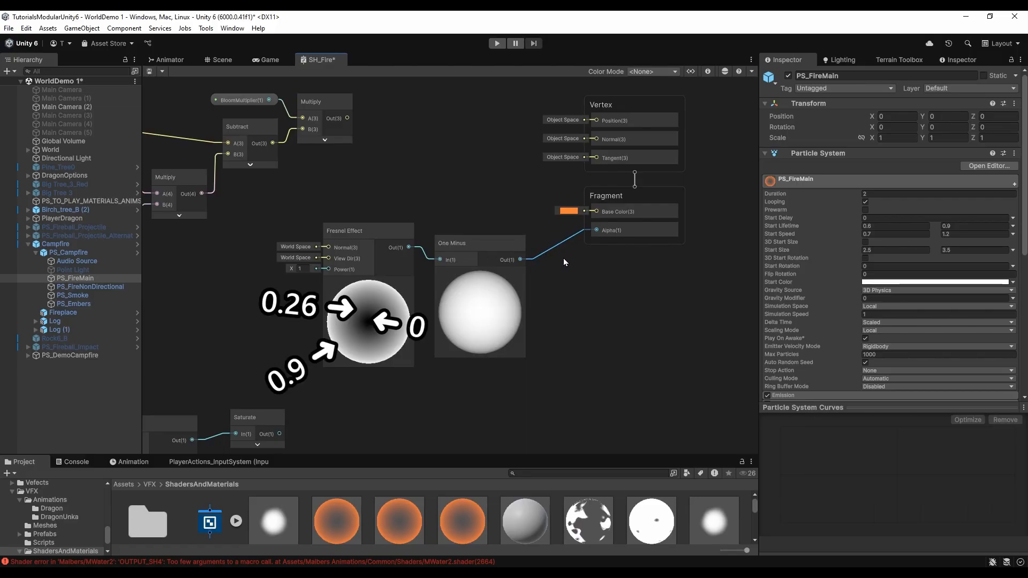
pyautogui.moveTo(595, 230); pyautogui.dragTo(596, 211)
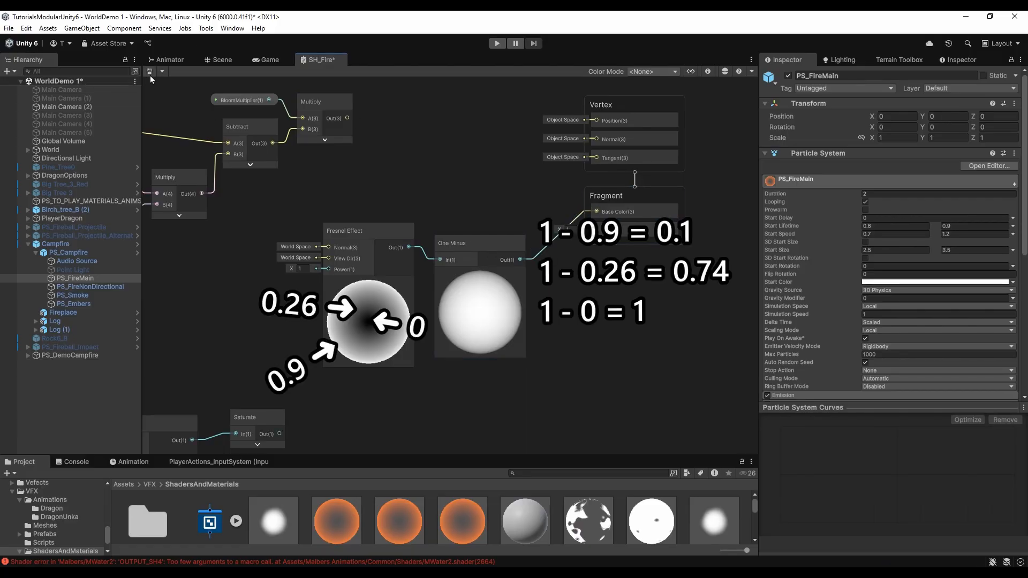
pyautogui.hotkey('ctrl', 's')
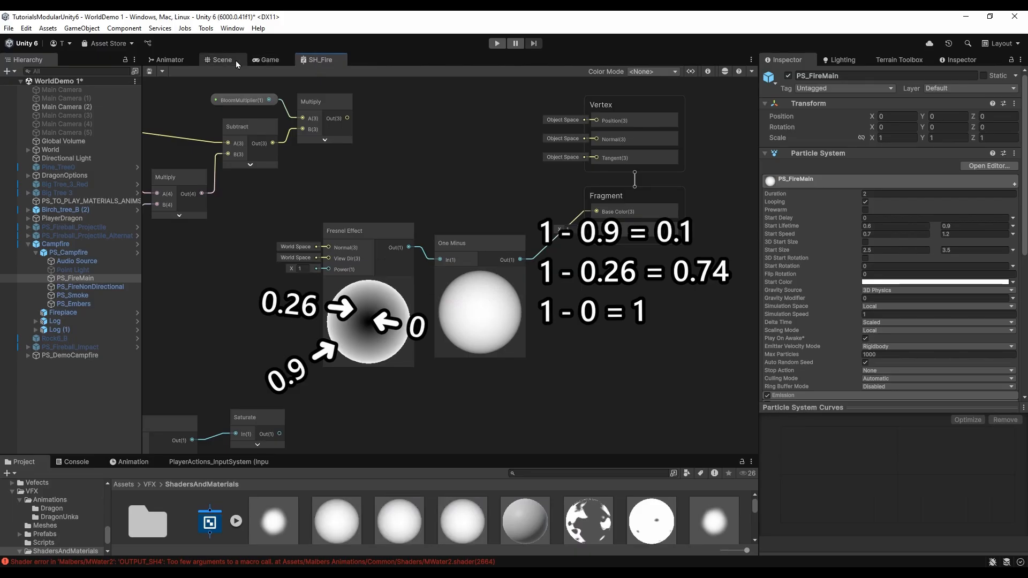
# Step: Examine the inverted Fresnel shading on the campfire particles from several viewing angles in the scene
pyautogui.click(236, 60)
pyautogui.moveTo(487, 188); pyautogui.dragTo(479, 204, button='right')
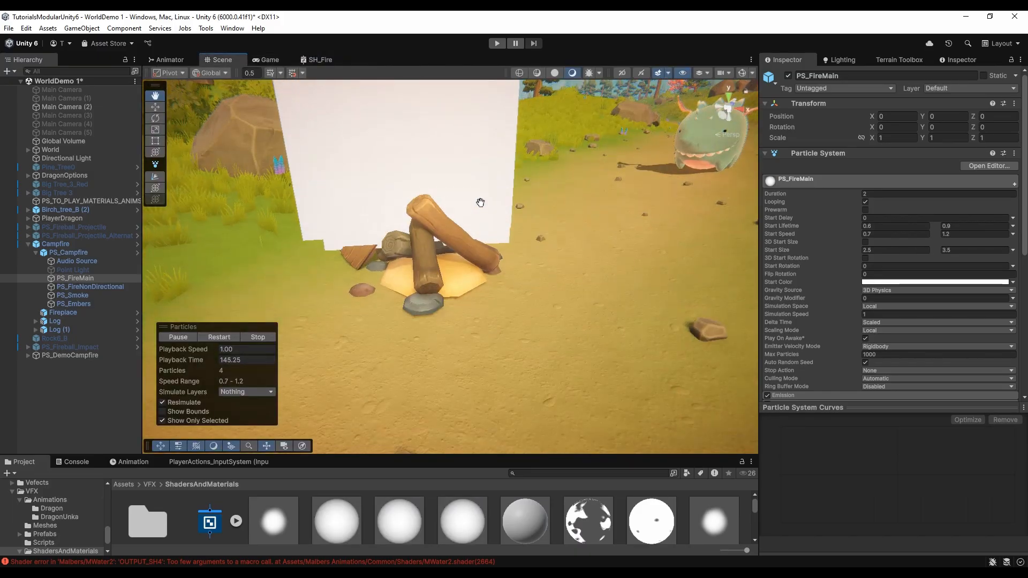
pyautogui.moveTo(479, 204); pyautogui.dragTo(489, 250, button='middle')
pyautogui.moveTo(489, 250); pyautogui.dragTo(496, 301, button='right')
pyautogui.moveTo(496, 301); pyautogui.dragTo(480, 310, button='middle')
pyautogui.moveTo(480, 310); pyautogui.dragTo(473, 360, button='right')
pyautogui.moveTo(472, 361); pyautogui.dragTo(502, 290, button='middle')
pyautogui.moveTo(502, 289); pyautogui.dragTo(482, 203, button='right')
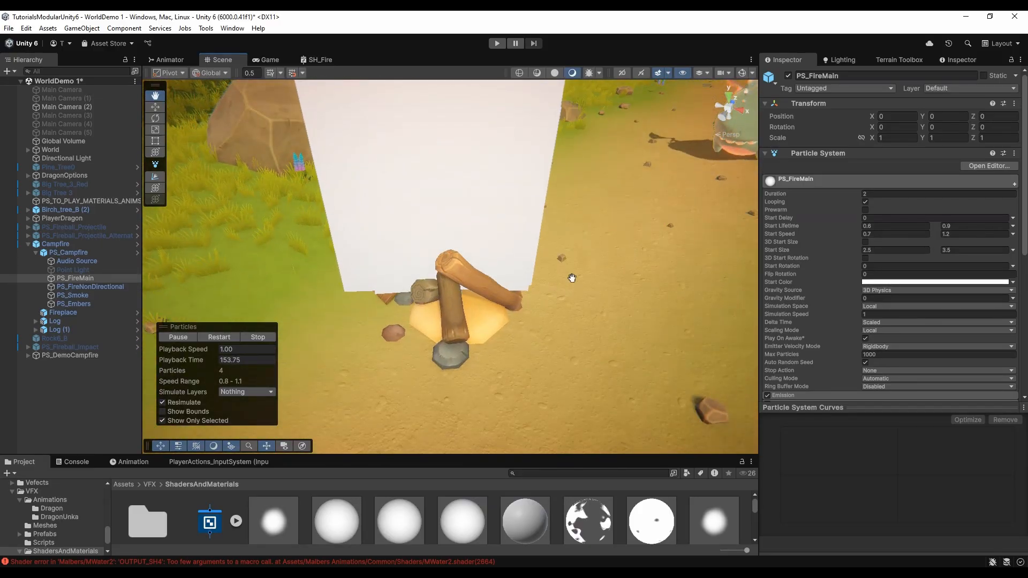
# Step: Return to the SH_Fire graph and place a Sub_DemoSmoothStep node whose InputFloat is fed by the One Minus output
pyautogui.click(320, 59)
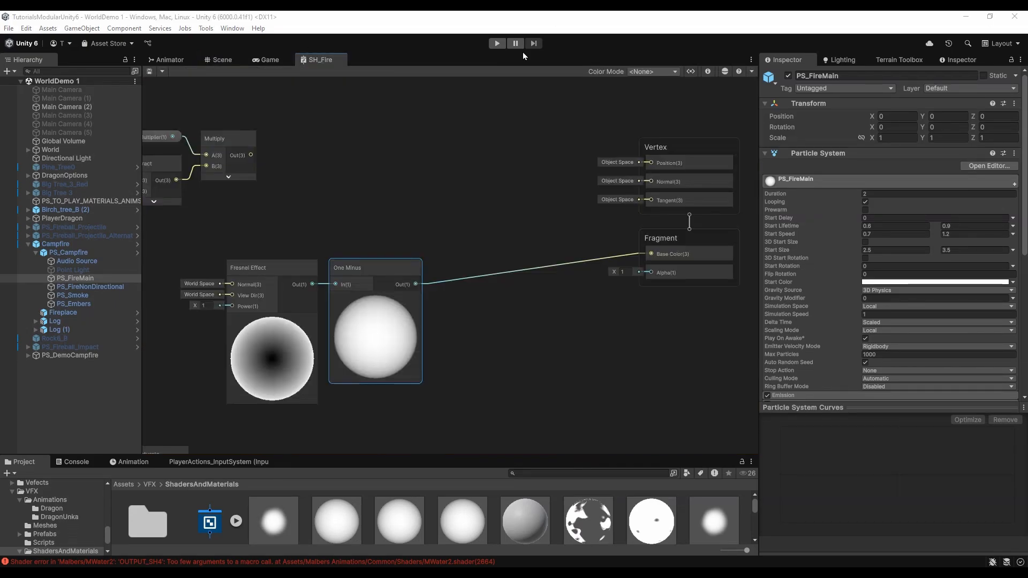
pyautogui.moveTo(416, 284); pyautogui.dragTo(461, 266)
pyautogui.write('smoo')
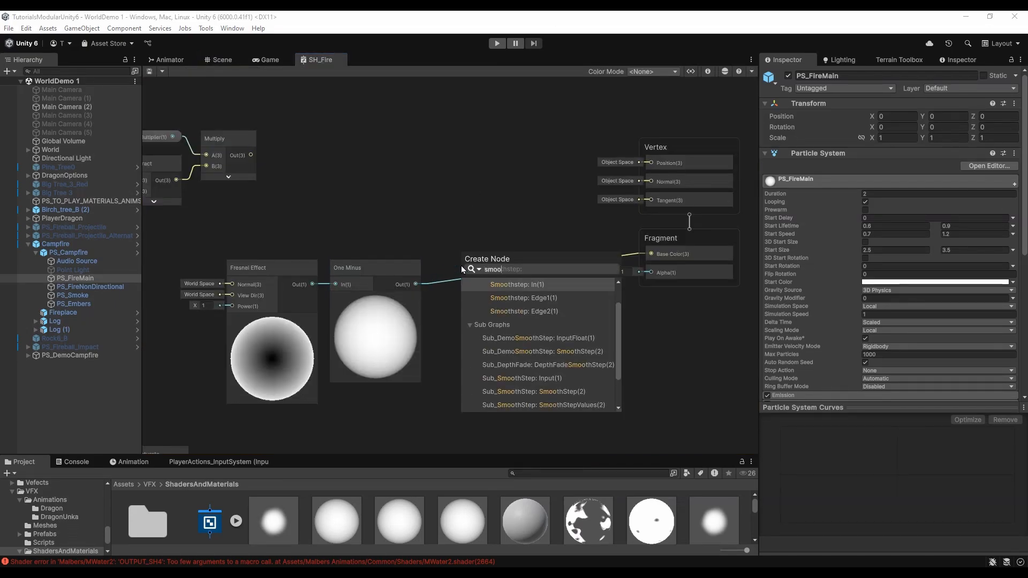
pyautogui.scroll(-3, 570, 369)
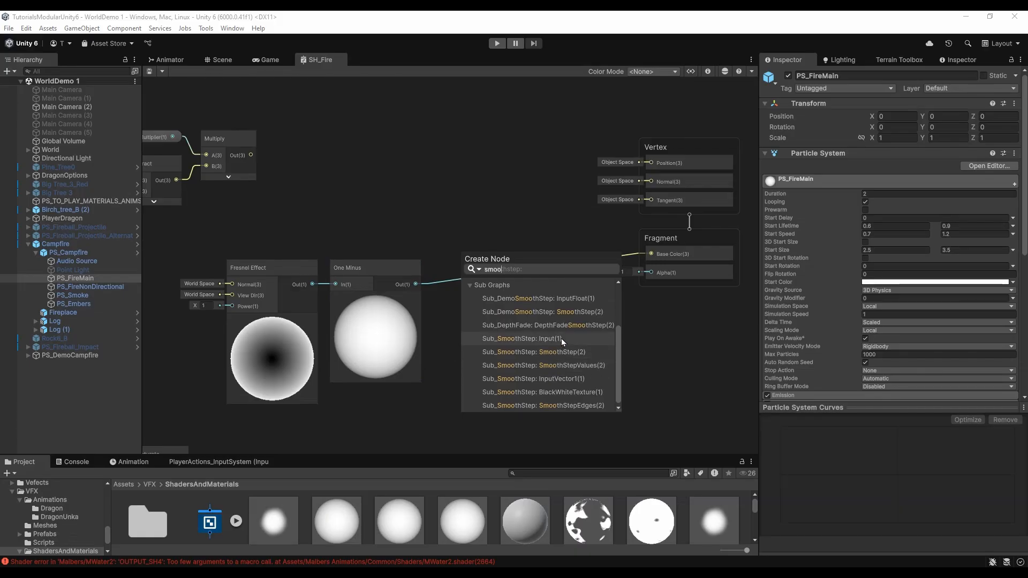
pyautogui.click(546, 300)
pyautogui.moveTo(502, 271); pyautogui.dragTo(535, 277)
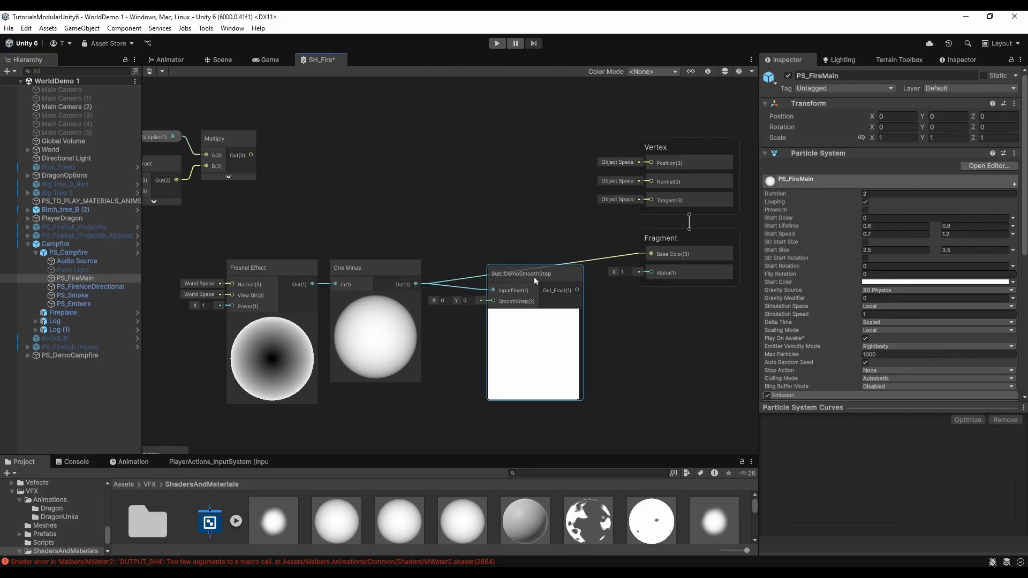
pyautogui.moveTo(534, 278); pyautogui.dragTo(438, 267, button='middle')
pyautogui.moveTo(451, 220); pyautogui.dragTo(447, 219, button='middle')
pyautogui.moveTo(576, 332); pyautogui.dragTo(622, 110)
pyautogui.moveTo(602, 136); pyautogui.dragTo(665, 142)
pyautogui.moveTo(445, 275); pyautogui.dragTo(487, 290)
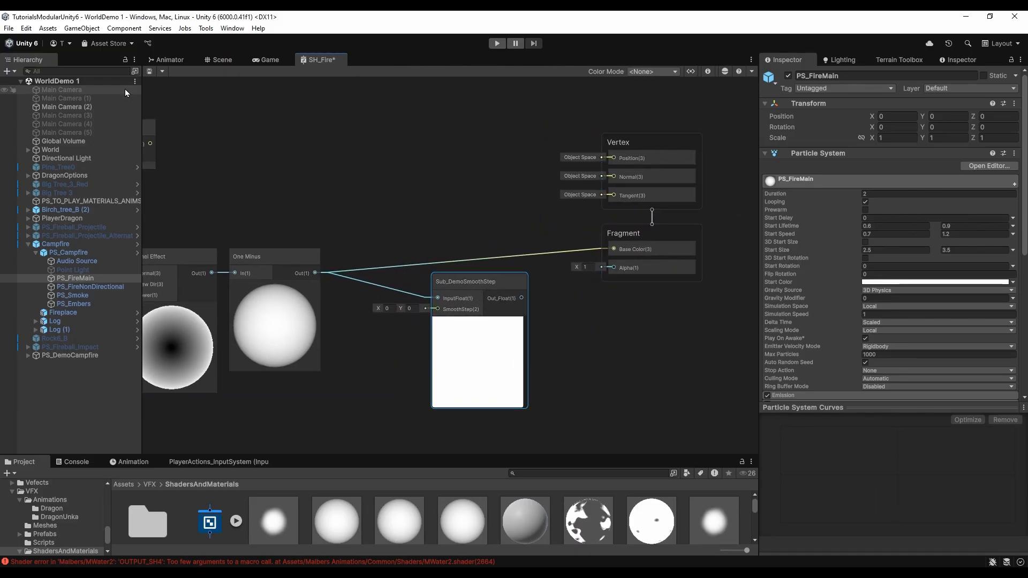
# Step: Create a Vector 2 property named AlphaFresnelSmoothStep and place it in the graph beside the Sub_DemoSmoothStep node
pyautogui.click(692, 71)
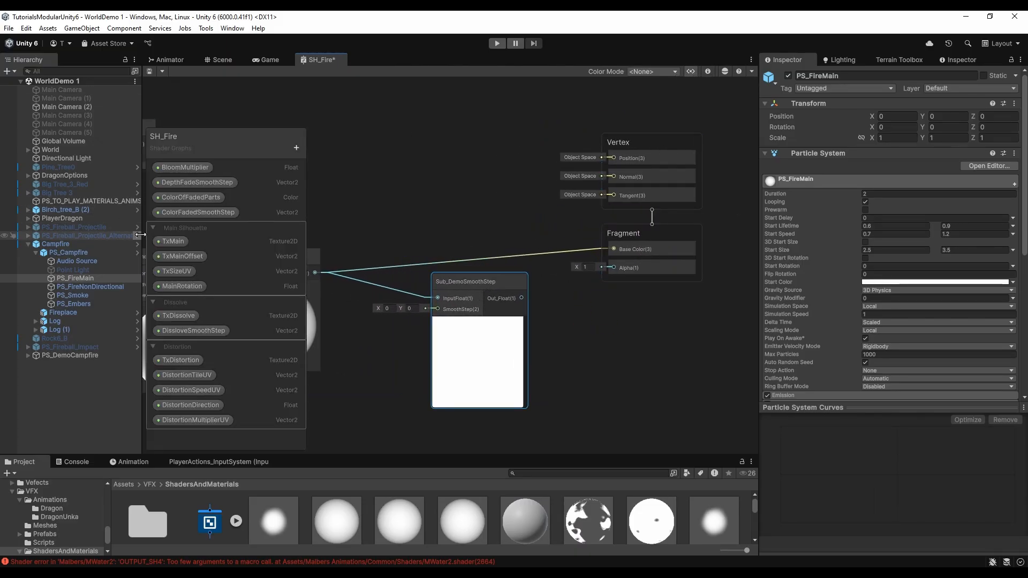
pyautogui.click(296, 148)
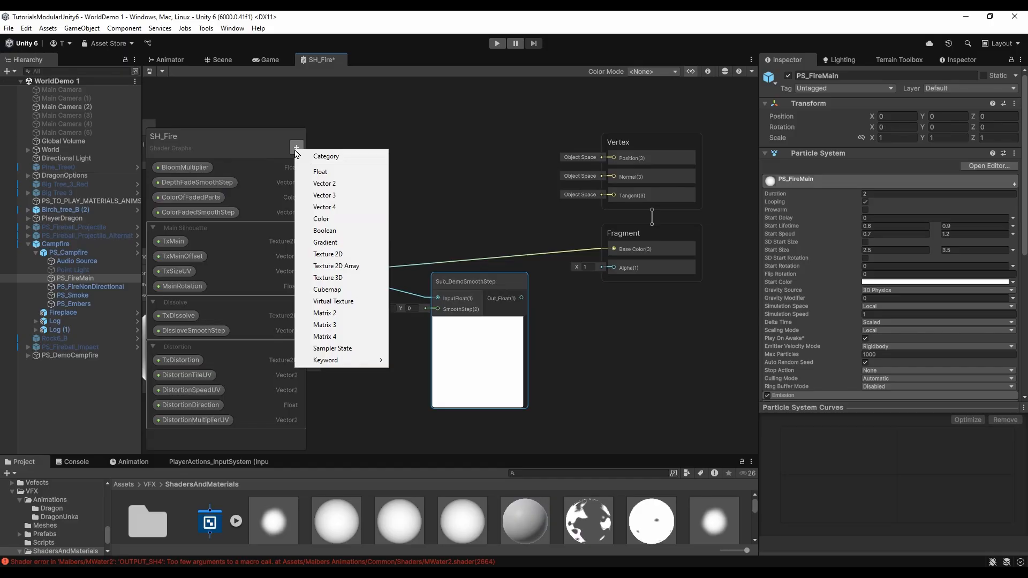
pyautogui.click(341, 184)
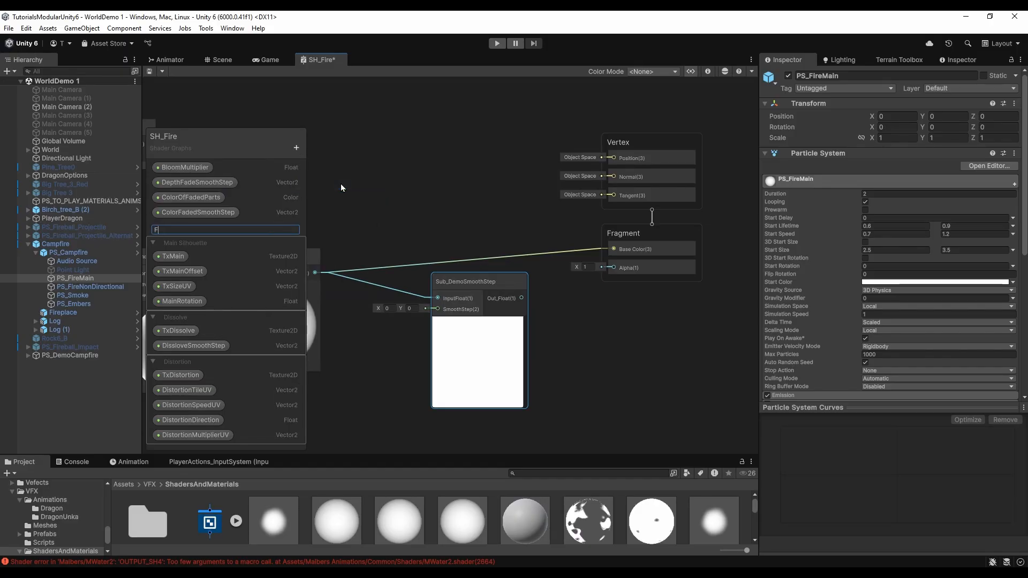
pyautogui.write('FresnelSmoothStep')
pyautogui.press('Home')
pyautogui.write('Alpha')
pyautogui.press('Return')
pyautogui.moveTo(177, 227); pyautogui.dragTo(484, 291)
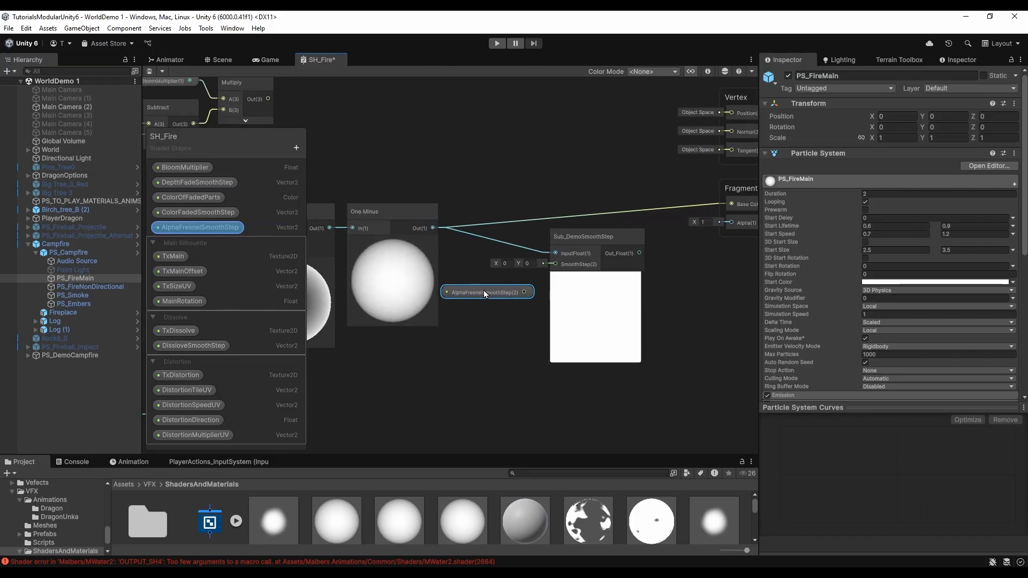
# Step: Show the Graph Inspector and set the AlphaFresnelSmoothStep default value to X 0, Y 0.3
pyautogui.click(725, 71)
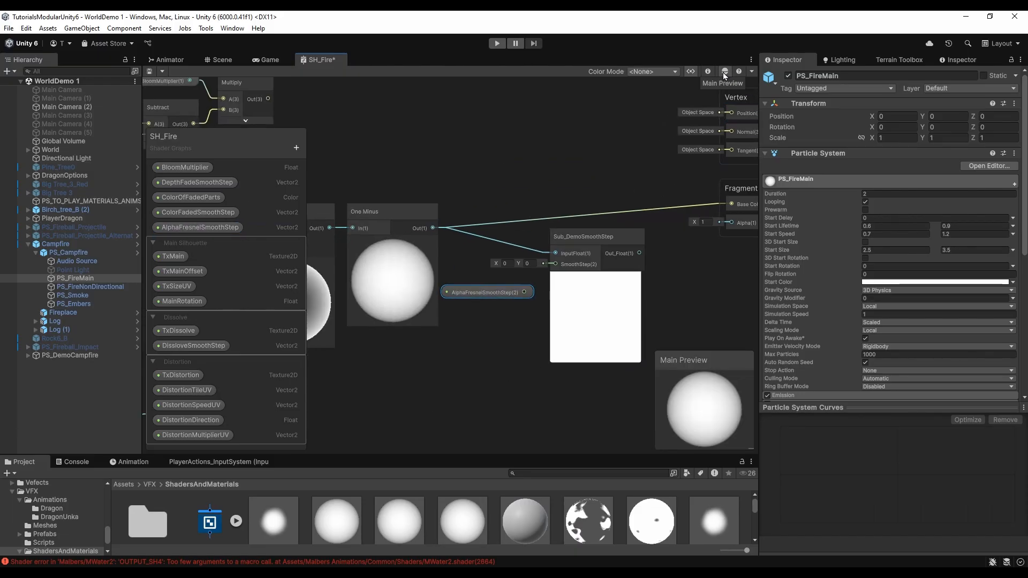
pyautogui.click(724, 71)
pyautogui.click(708, 72)
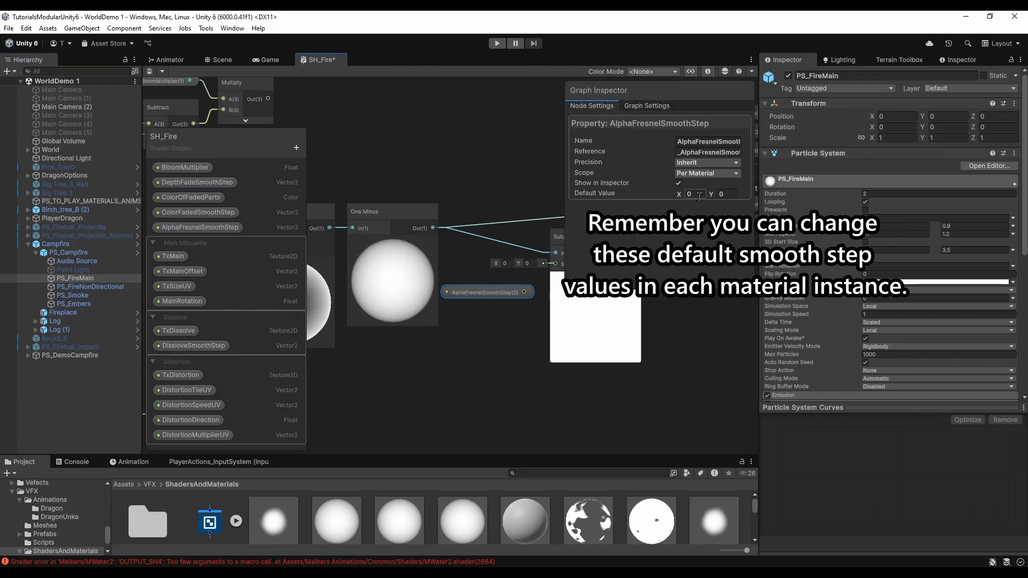
pyautogui.moveTo(722, 346); pyautogui.dragTo(657, 380, button='middle')
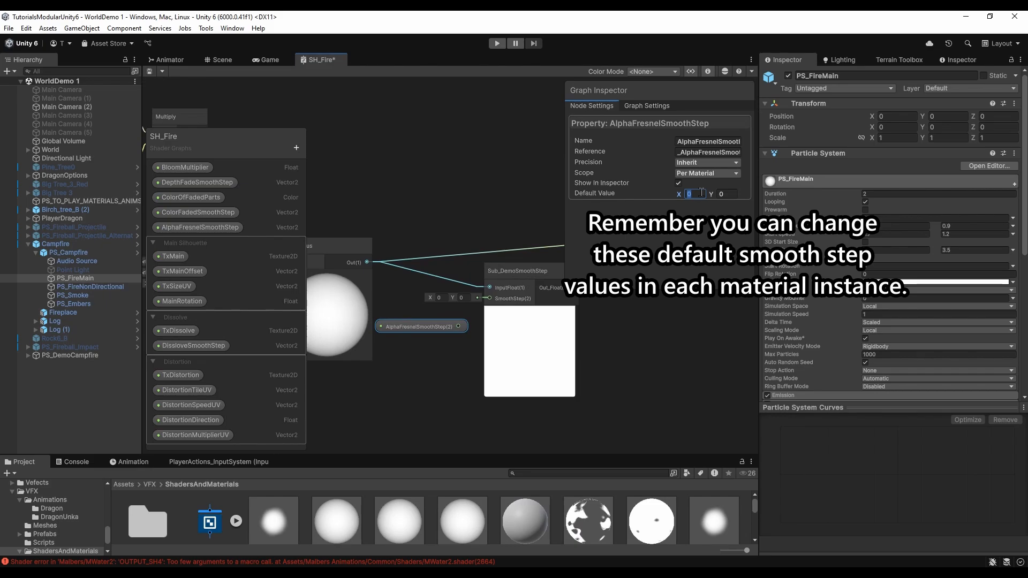
pyautogui.click(736, 193)
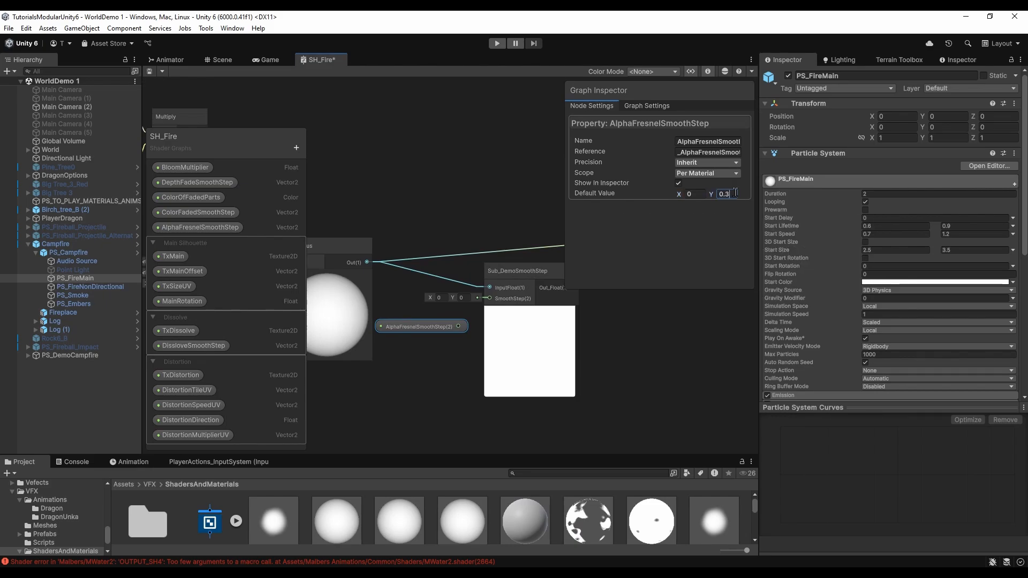
# Step: Set the Sub_DemoSmoothStep node's preview to Preview 3D
pyautogui.click(540, 346)
pyautogui.click(710, 137)
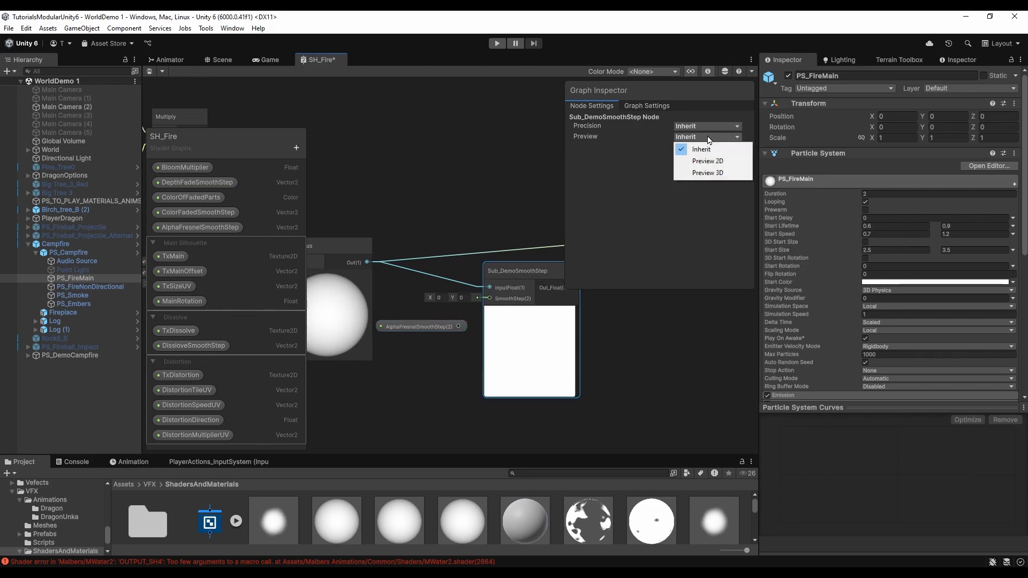
pyautogui.click(708, 172)
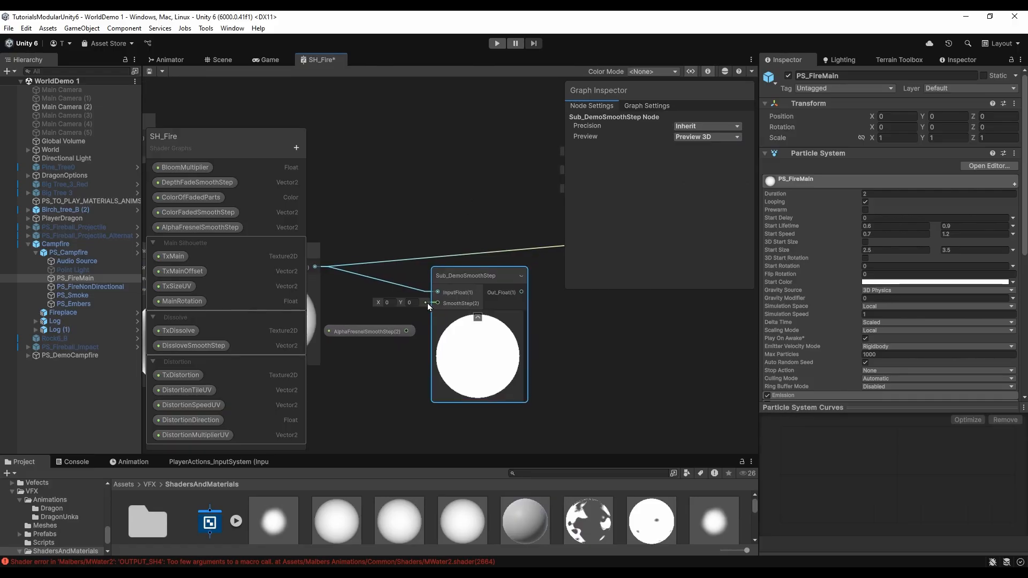
# Step: Wire AlphaFresnelSmoothStep, with default Y 0.4, into Sub_DemoSmoothStep's SmoothStep input and connect that node's output to the Fragment's Base Color
pyautogui.moveTo(411, 331); pyautogui.dragTo(432, 306)
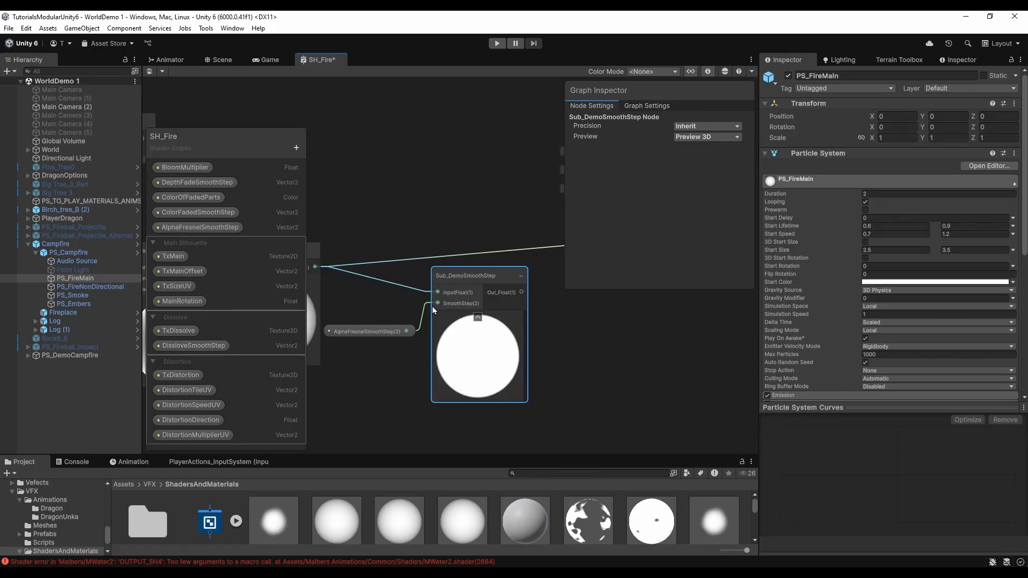
pyautogui.click(384, 331)
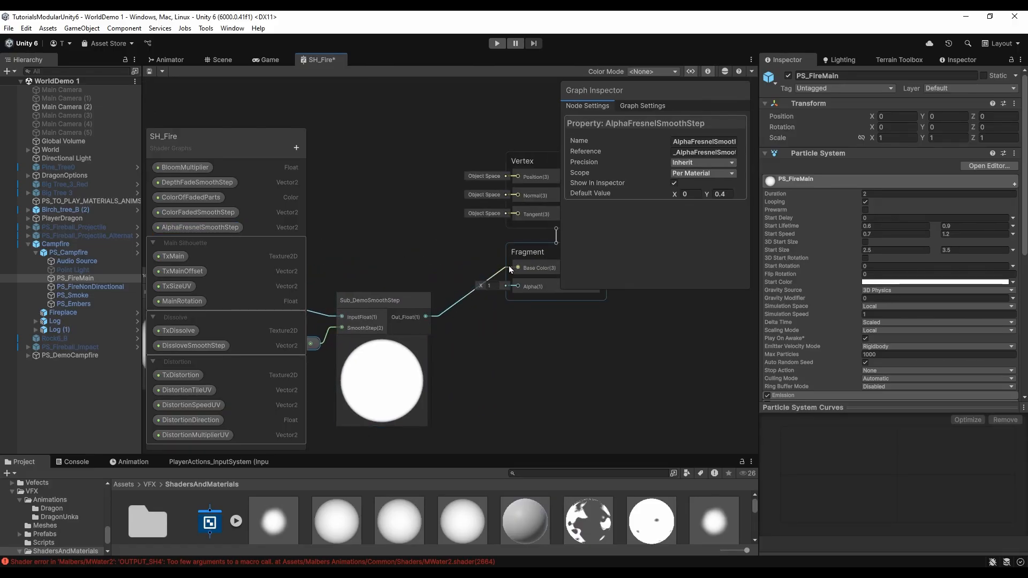
# Step: In the scene, view the particles from above and adjust the MI_Campfire_Fire_01 material's AlphaFresnelSmoothStep X to 0.24
pyautogui.click(220, 62)
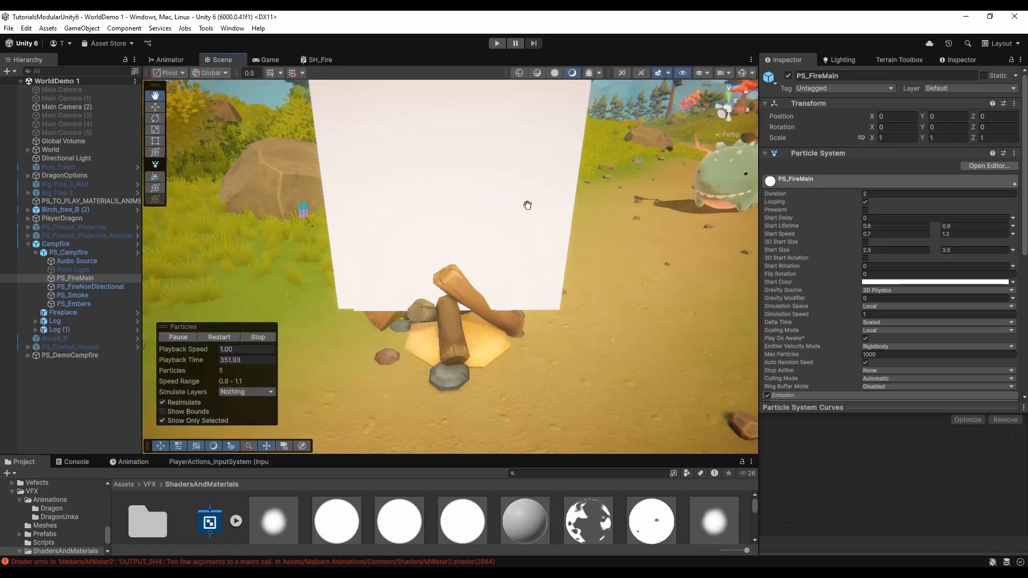
pyautogui.moveTo(557, 166); pyautogui.dragTo(564, 264, button='right')
pyautogui.moveTo(563, 264)
pyautogui.mouseDown(button='middle')
pyautogui.moveTo(562, 280)
pyautogui.moveTo(565, 264)
pyautogui.mouseUp(button='middle')
pyautogui.scroll(-15, 830, 278)
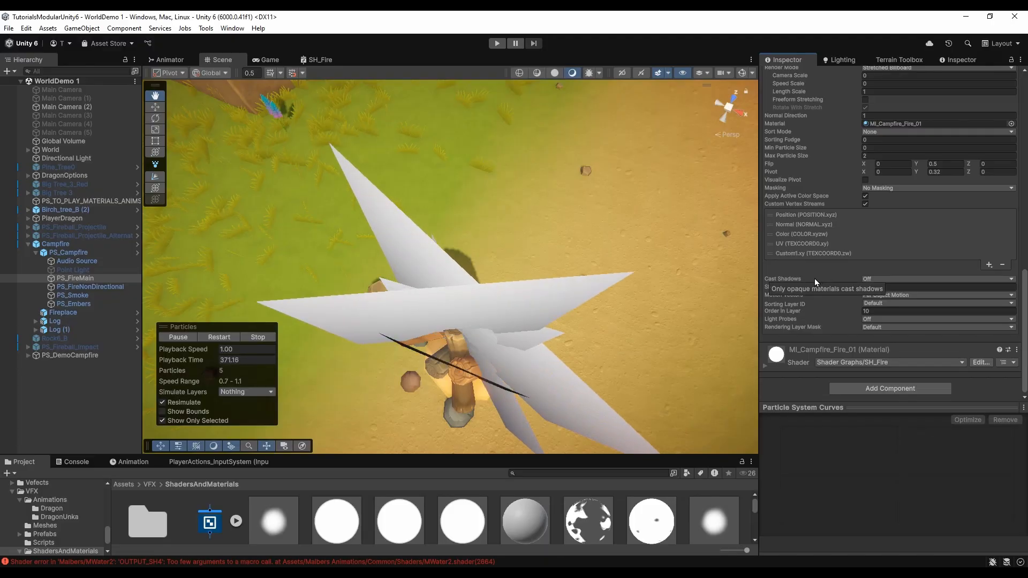
pyautogui.click(769, 366)
pyautogui.scroll(-10, 857, 267)
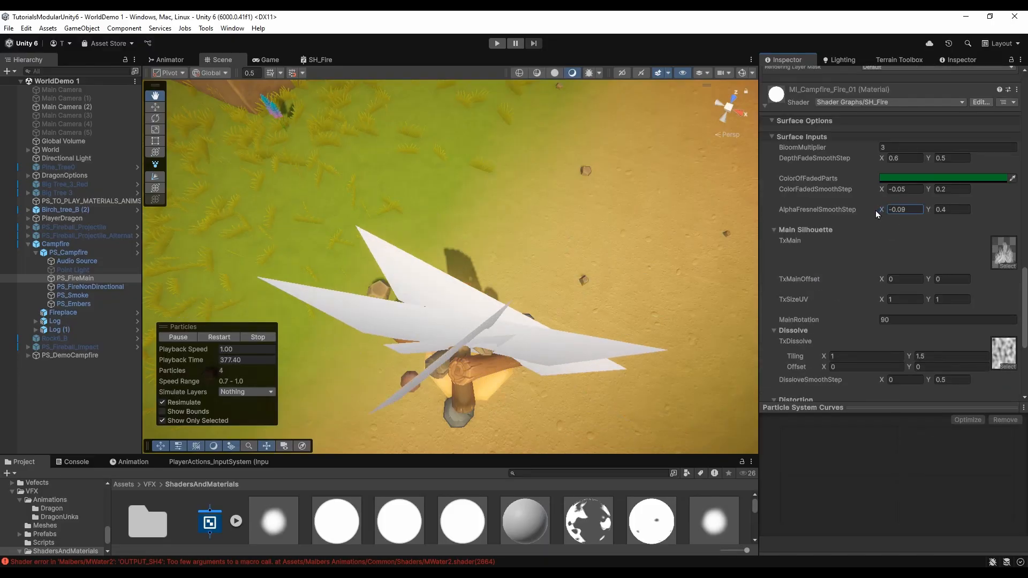
pyautogui.moveTo(877, 211); pyautogui.dragTo(883, 213)
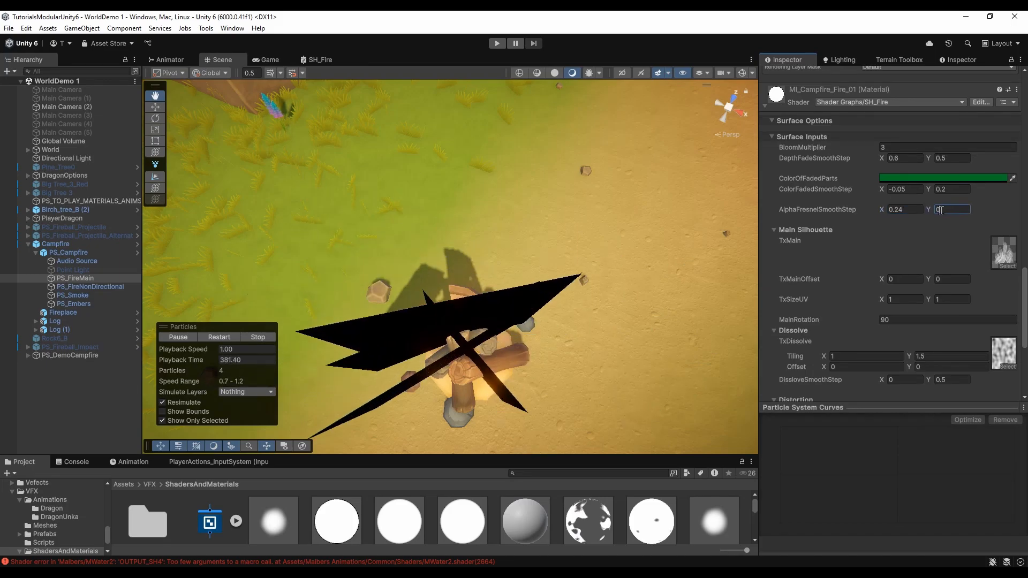
# Step: Try AlphaFresnelSmoothStep X values of 0, 0.2 and 0.4 with Y at 0 on the fire material
pyautogui.click(910, 210)
pyautogui.write('0')
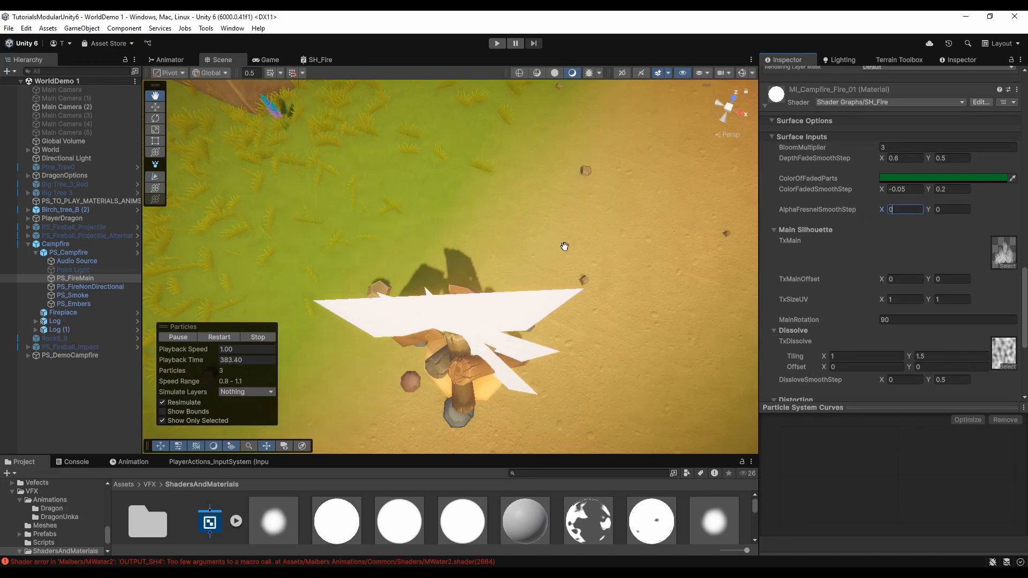
pyautogui.write('.2')
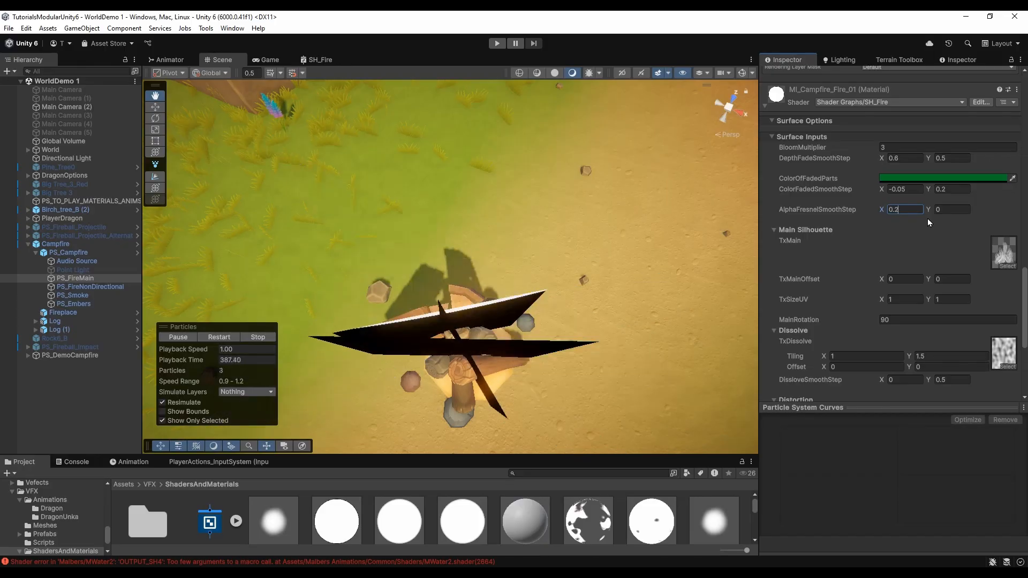
pyautogui.press('BackSpace')
pyautogui.write('4')
pyautogui.press('Return')
# Step: Compare further AlphaFresnelSmoothStep values from different viewing angles, ending with X 0.3 and Y 0.2 on the fire material
pyautogui.keyDown('alt'); pyautogui.moveTo(579, 275); pyautogui.dragTo(577, 306); pyautogui.keyUp('alt')
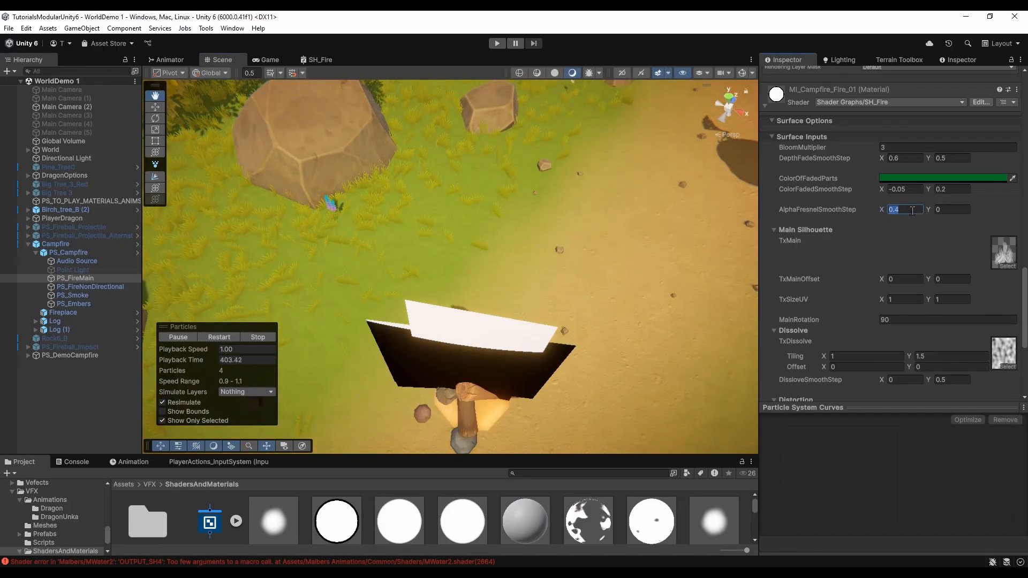
pyautogui.write('0.2')
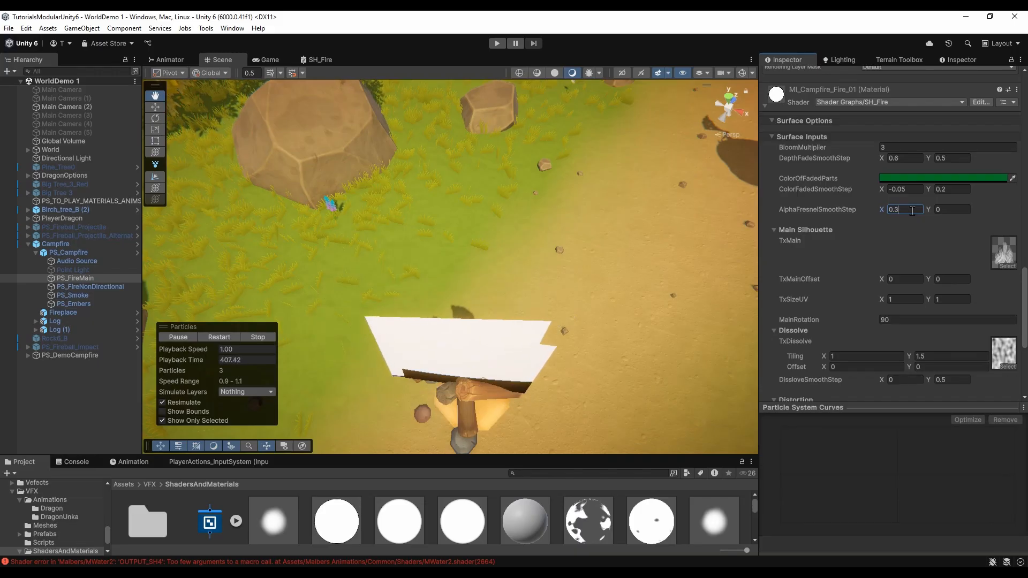
pyautogui.press('BackSpace')
pyautogui.write('3')
pyautogui.press('Tab')
pyautogui.write('0.1')
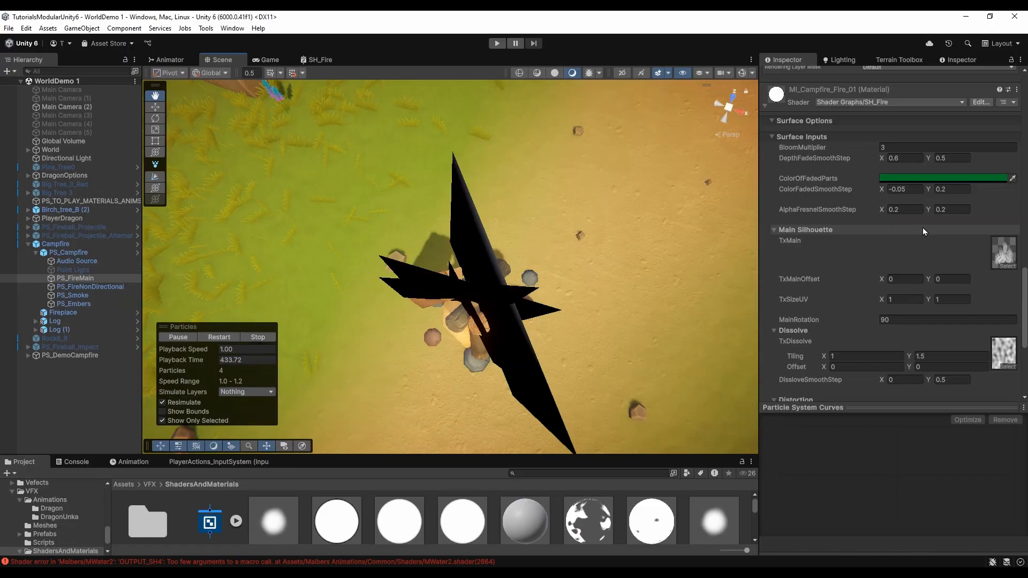
pyautogui.click(913, 210)
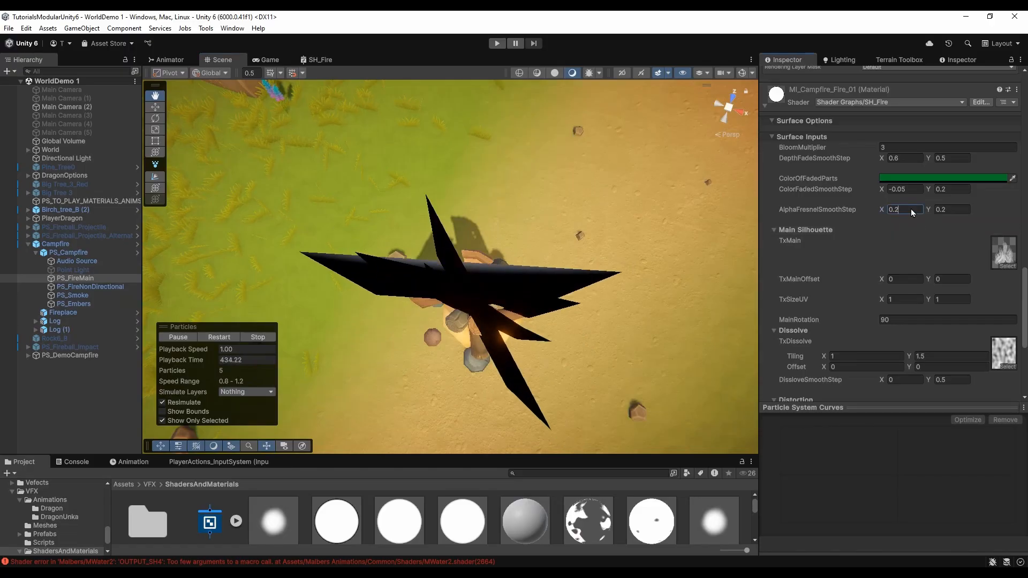
pyautogui.write('0.3')
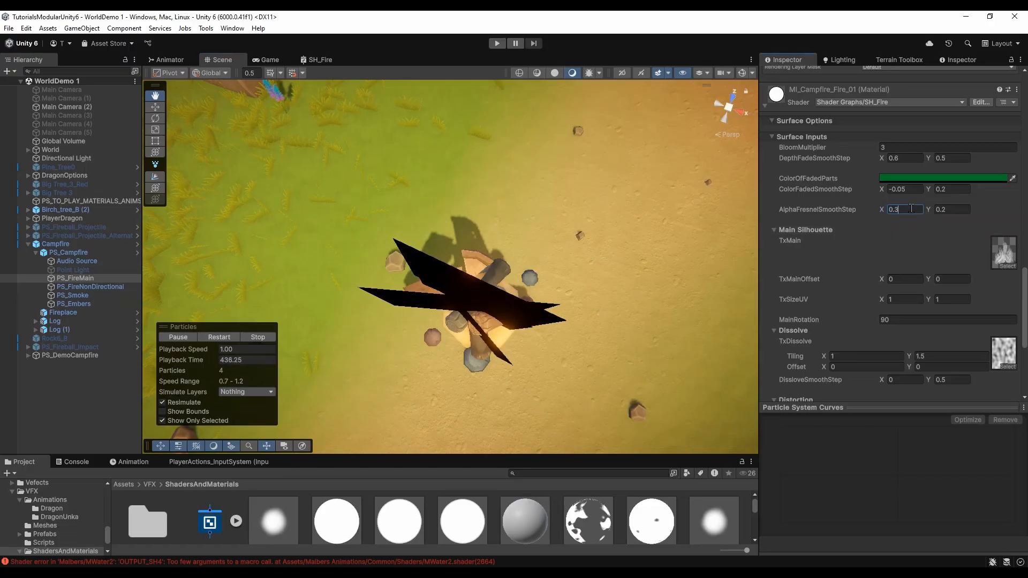
pyautogui.moveTo(555, 307); pyautogui.dragTo(617, 322, button='right')
# Step: Route the Sub_DemoSmoothStep output to the Fragment's Alpha with an orange Base Color, and check the particles from several angles in the scene
pyautogui.doubleClick(323, 60)
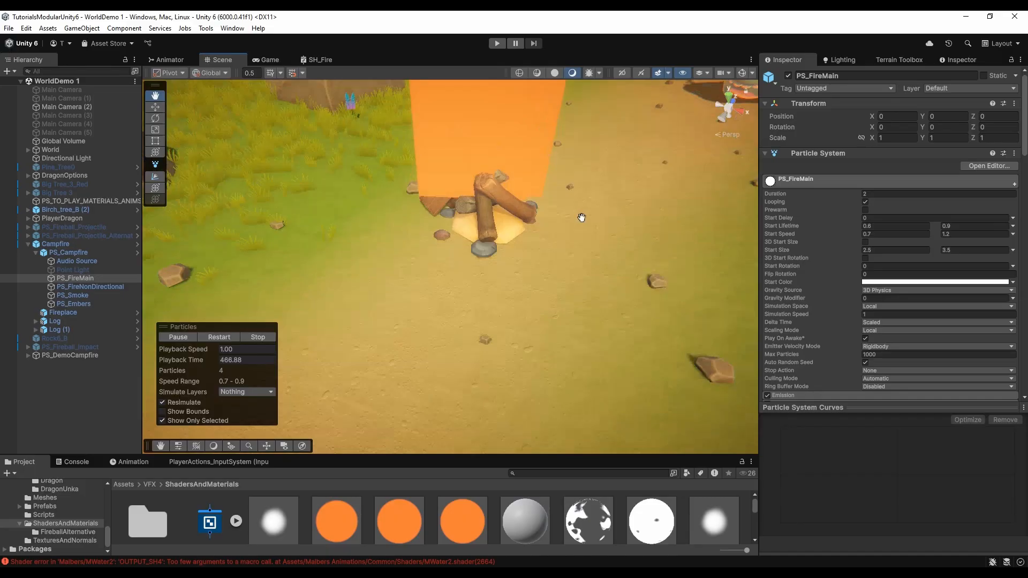
pyautogui.moveTo(582, 217); pyautogui.dragTo(592, 279, button='middle')
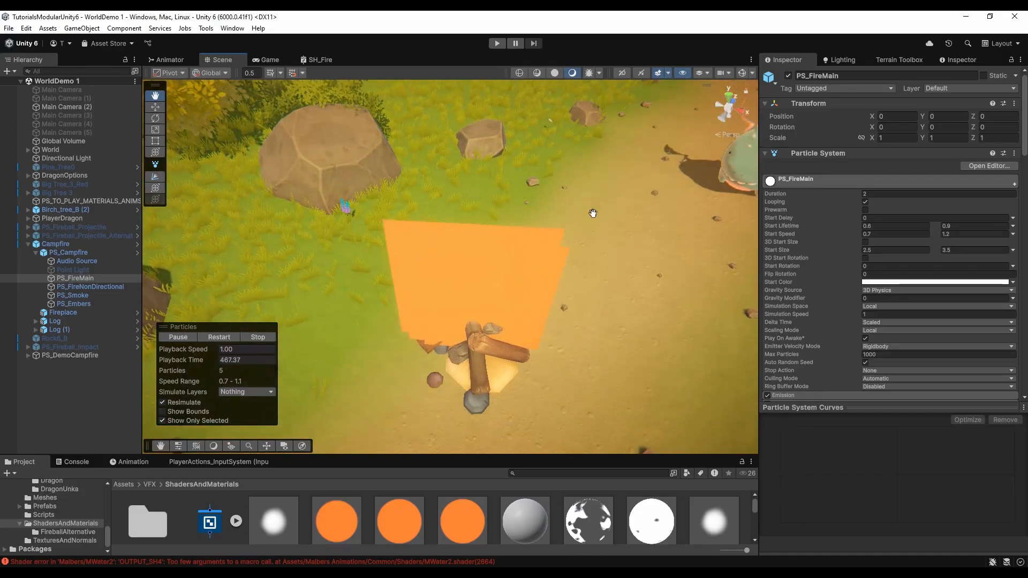
pyautogui.moveTo(593, 211); pyautogui.dragTo(578, 308, button='right')
pyautogui.moveTo(576, 248)
pyautogui.mouseDown(button='middle')
pyautogui.moveTo(569, 282)
pyautogui.moveTo(574, 258)
pyautogui.mouseUp(button='middle')
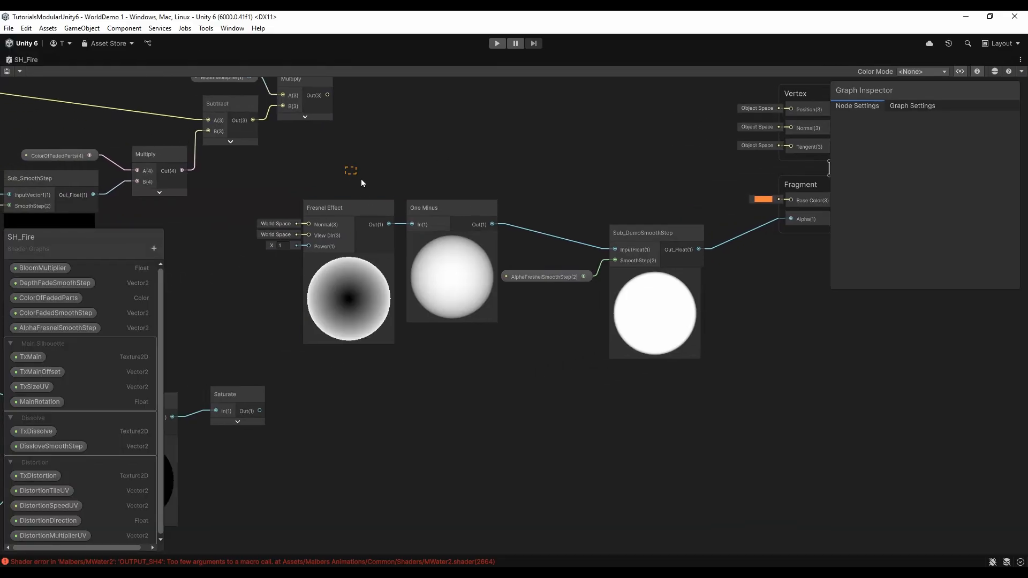
# Step: Move the Fresnel Effect, One Minus, AlphaFresnelSmoothStep and Sub_DemoSmoothStep nodes down into a row beside the Saturate node
pyautogui.moveTo(361, 179); pyautogui.dragTo(452, 393)
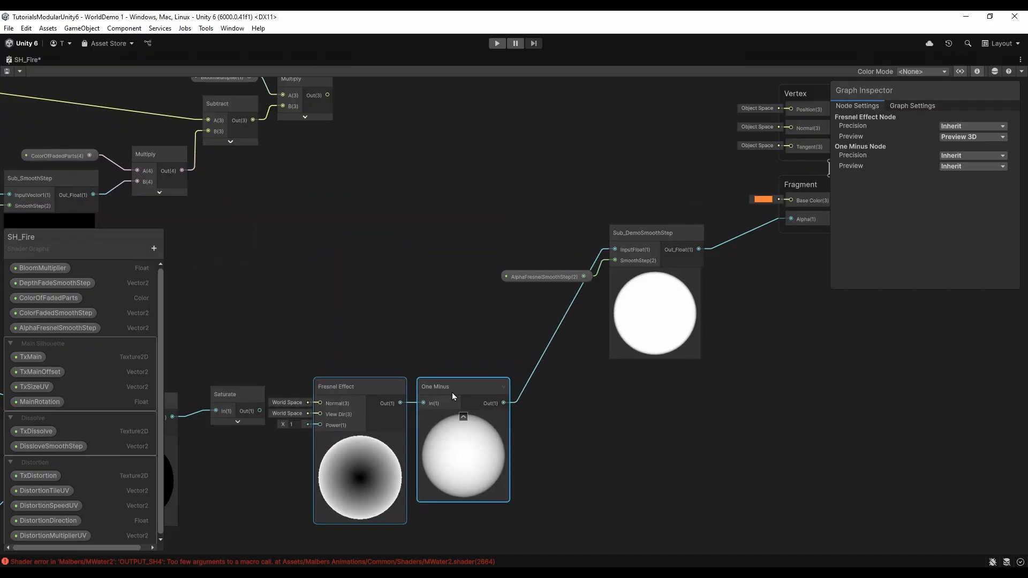
pyautogui.moveTo(567, 191); pyautogui.dragTo(648, 289)
pyautogui.moveTo(646, 241); pyautogui.dragTo(664, 392)
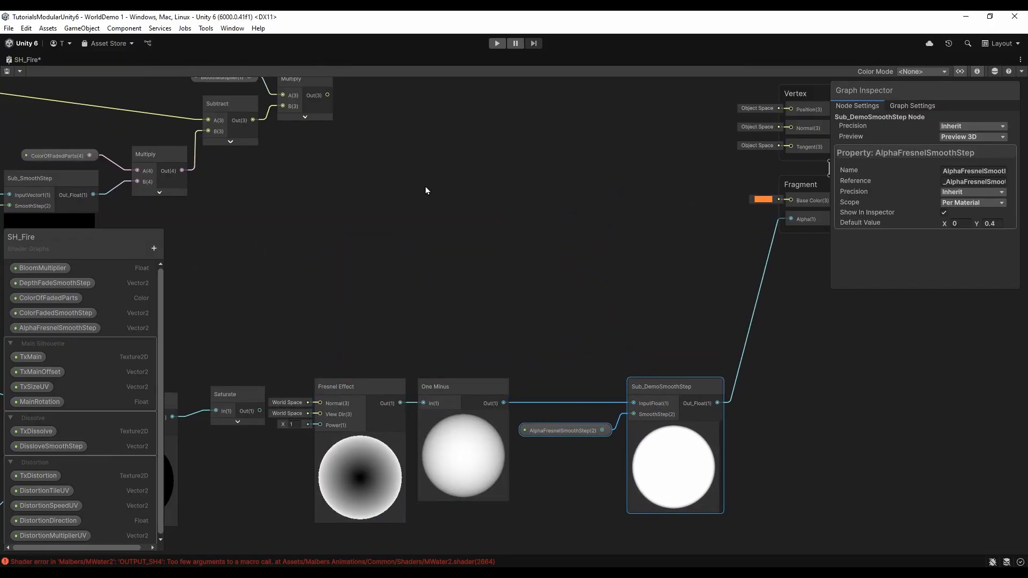
# Step: Connect the output of the final color Multiply node to the Fragment's Base Color
pyautogui.moveTo(506, 168); pyautogui.dragTo(437, 219, button='middle')
pyautogui.moveTo(262, 147); pyautogui.dragTo(721, 250)
# Step: Space the Saturate node apart from the Fresnel node row and feed Saturate's output into input A of a new Multiply node
pyautogui.moveTo(479, 276); pyautogui.dragTo(634, 219, button='middle')
pyautogui.moveTo(330, 396); pyautogui.dragTo(329, 341)
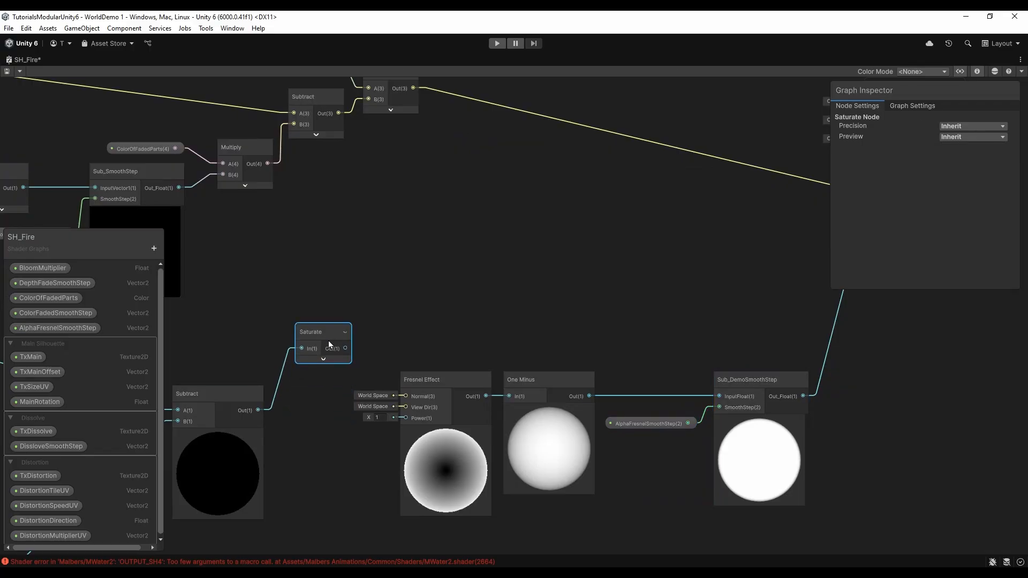
pyautogui.moveTo(448, 349); pyautogui.dragTo(697, 480)
pyautogui.moveTo(346, 349); pyautogui.dragTo(711, 297)
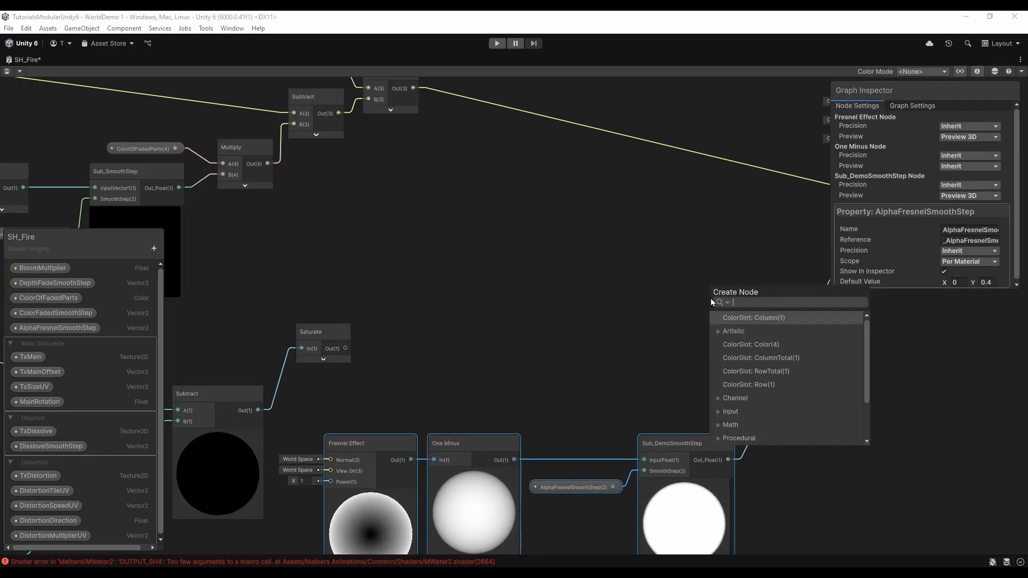
pyautogui.write('mul')
pyautogui.click(778, 403)
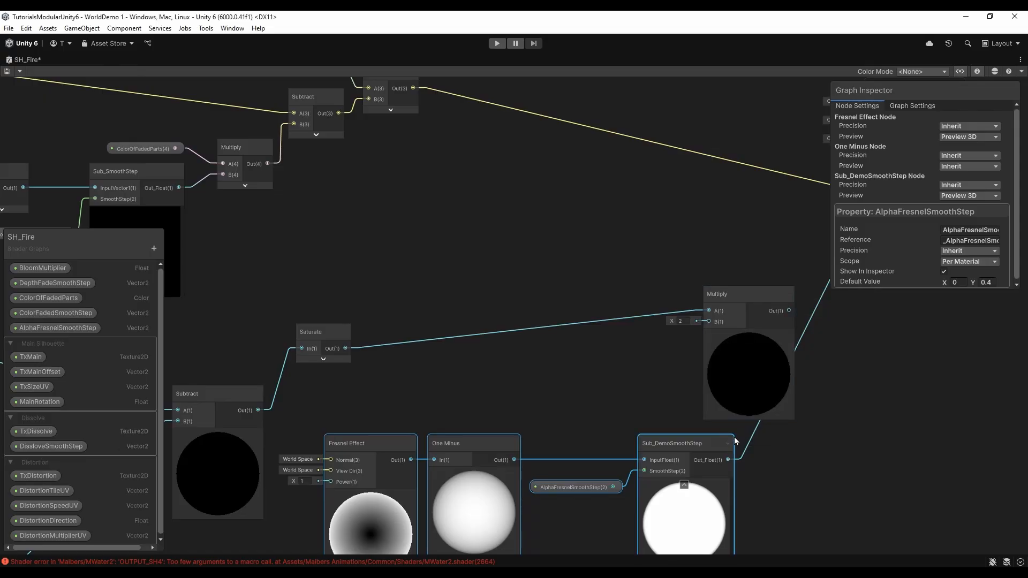
# Step: Multiply in the Sub_DemoSmoothStep output through input B, route the product to the Fragment's Alpha, and save the graph
pyautogui.moveTo(729, 460); pyautogui.dragTo(710, 371)
pyautogui.moveTo(740, 293); pyautogui.dragTo(540, 291, button='middle')
pyautogui.moveTo(558, 307); pyautogui.dragTo(678, 209)
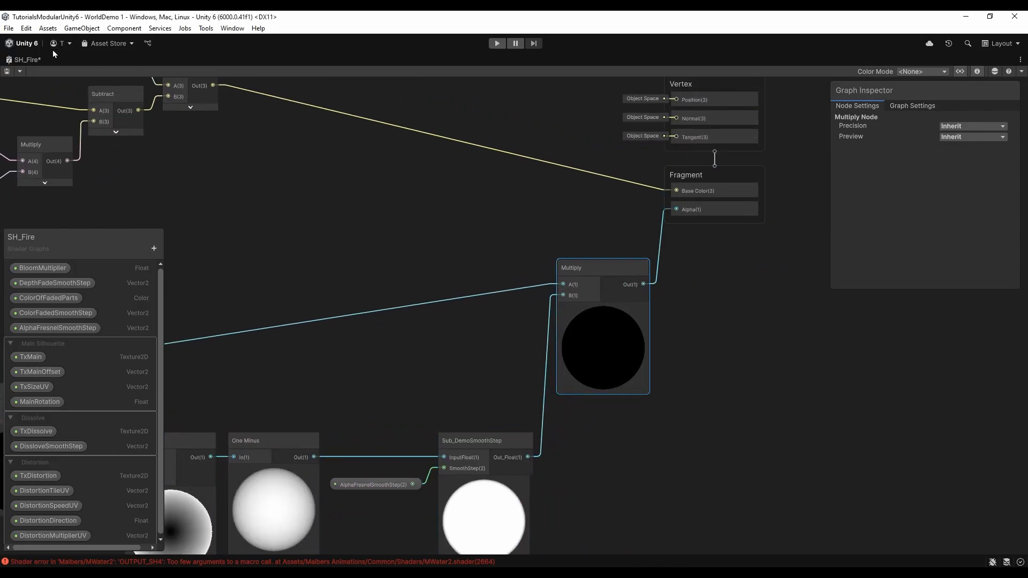
pyautogui.hotkey('ctrl', 's')
# Step: Return to the scene and examine the campfire flames from overhead and from lower viewing angles
pyautogui.doubleClick(26, 59)
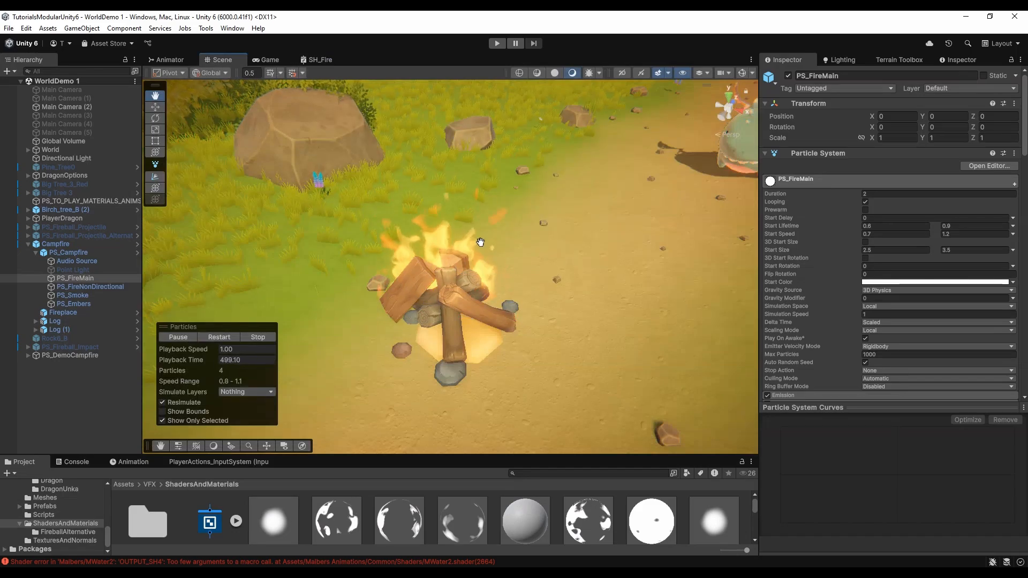
pyautogui.moveTo(477, 239); pyautogui.dragTo(468, 349, button='right')
pyautogui.moveTo(461, 192); pyautogui.dragTo(461, 319, button='middle')
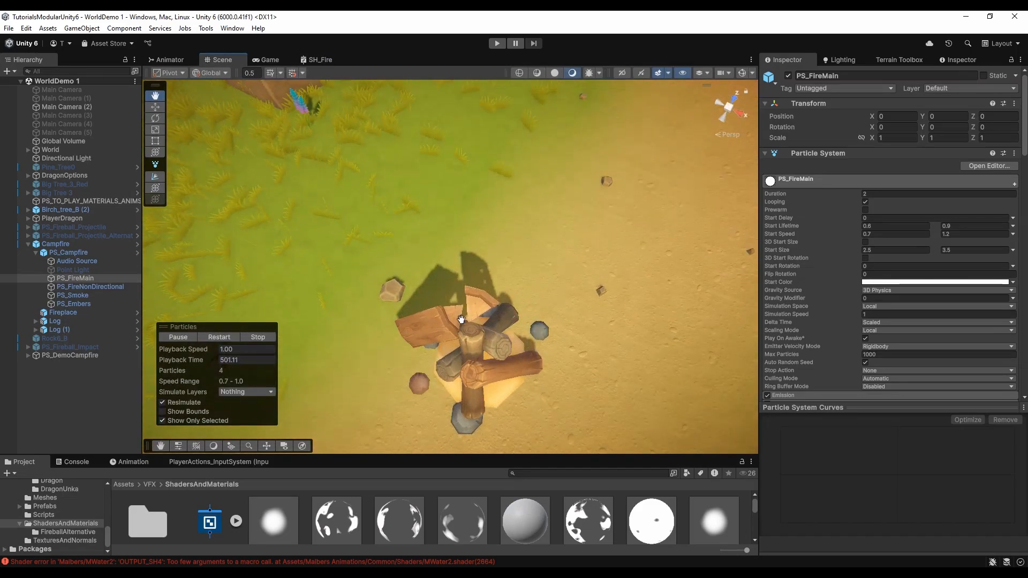
pyautogui.moveTo(614, 340); pyautogui.dragTo(650, 285, button='right')
pyautogui.moveTo(650, 284); pyautogui.dragTo(649, 239, button='middle')
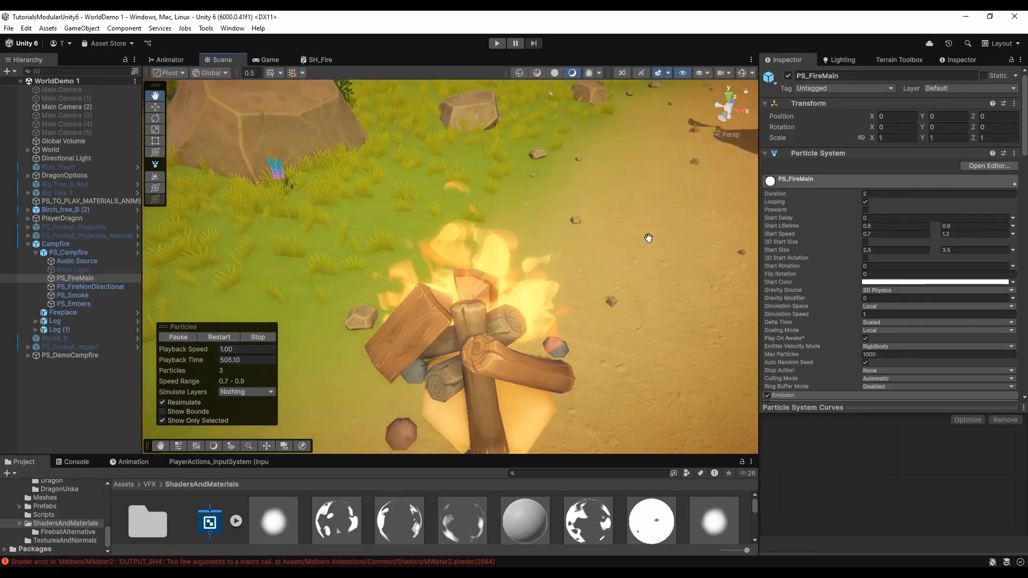
pyautogui.moveTo(649, 238); pyautogui.dragTo(637, 304, button='right')
pyautogui.moveTo(633, 297); pyautogui.dragTo(633, 327, button='middle')
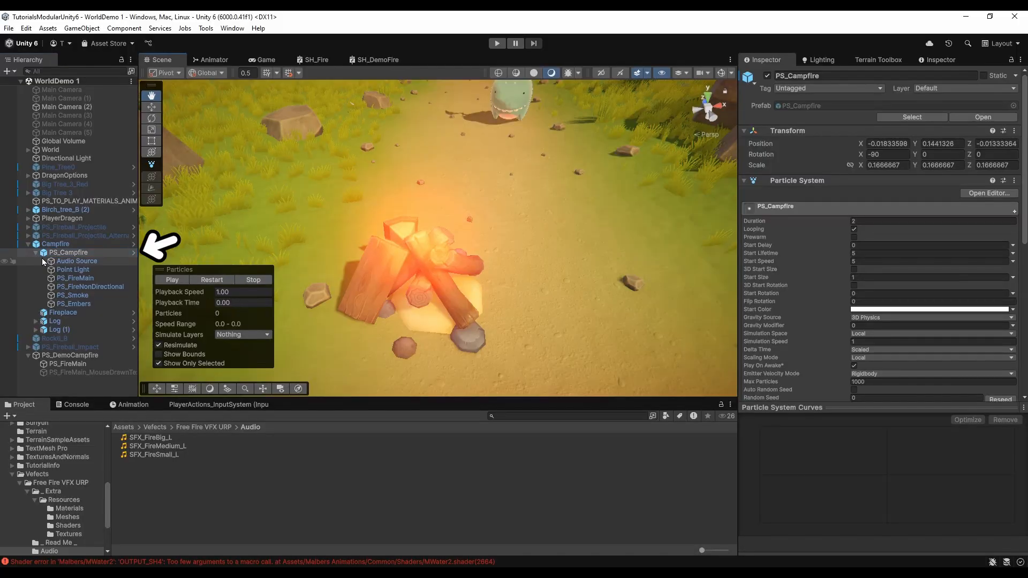
# Step: Add a demo Audio Source under PS_Campfire, open its Audio Resource selection, and delete the demo object
pyautogui.click(86, 261)
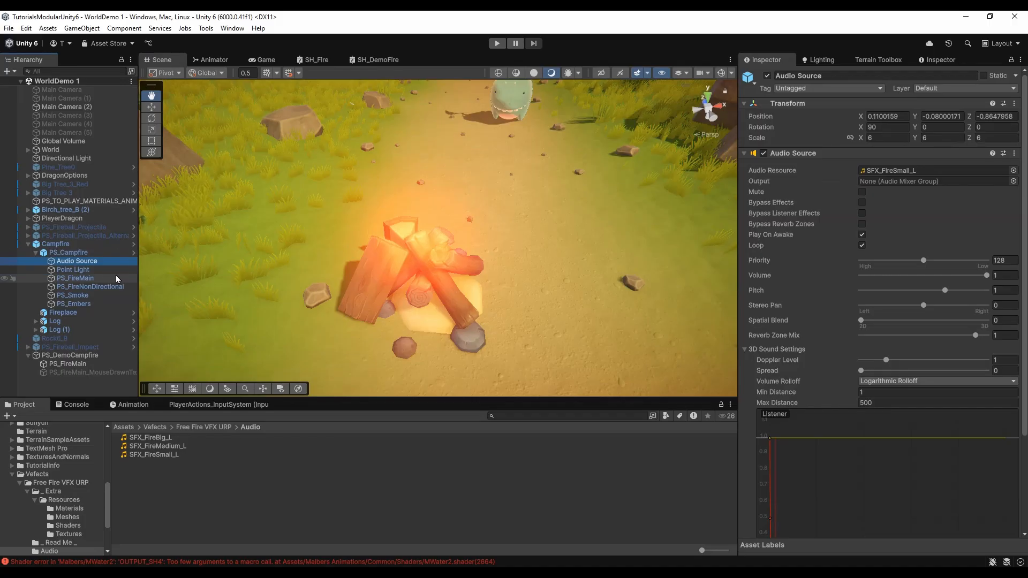
pyautogui.rightClick(88, 255)
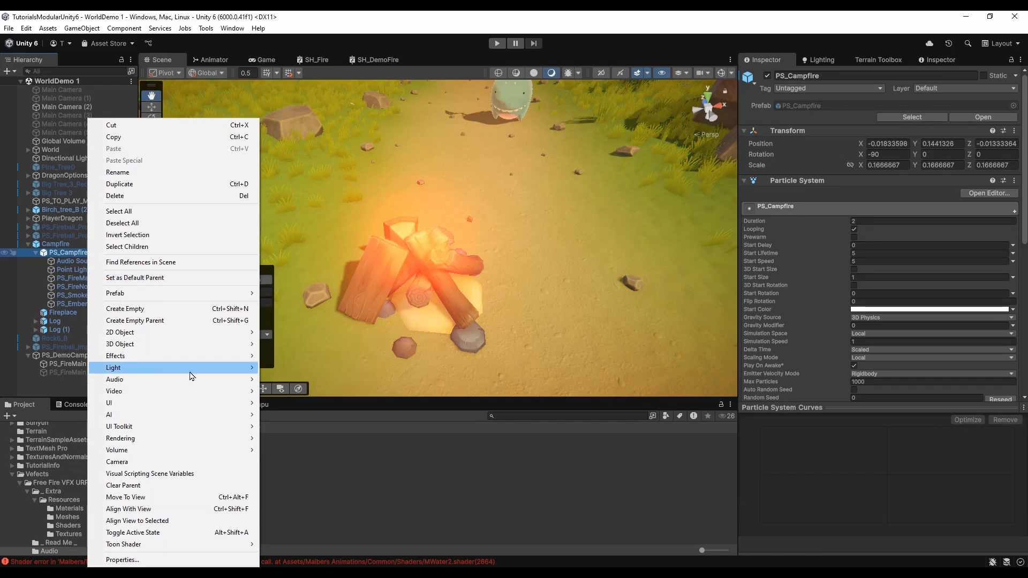
pyautogui.moveTo(220, 384)
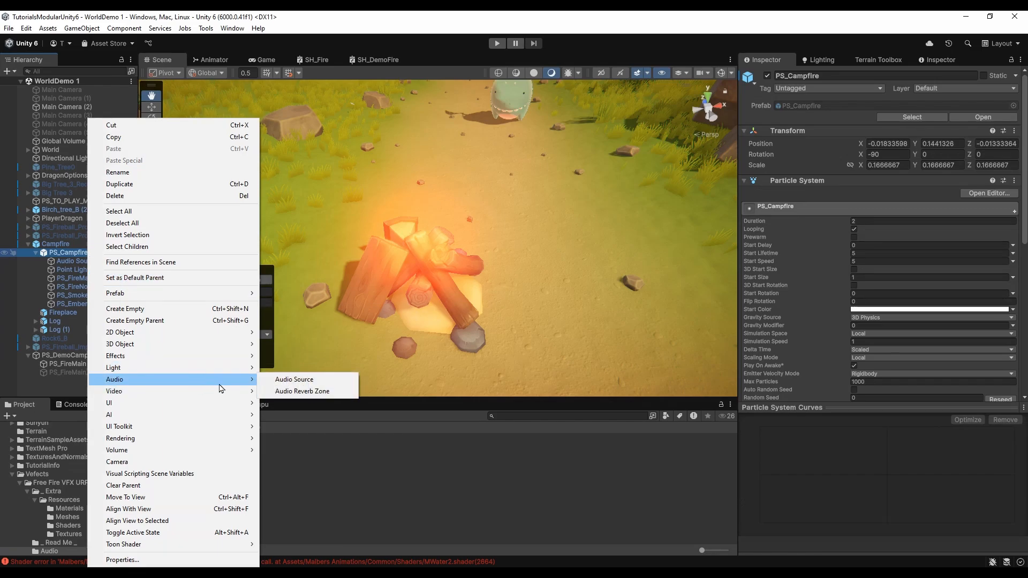
pyautogui.click(294, 379)
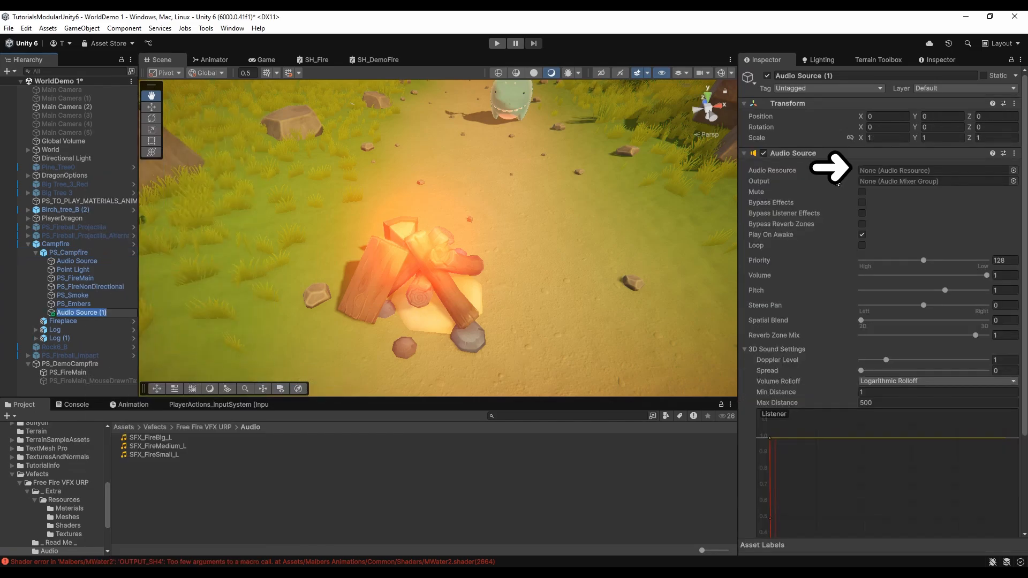
pyautogui.click(872, 172)
pyautogui.click(1013, 171)
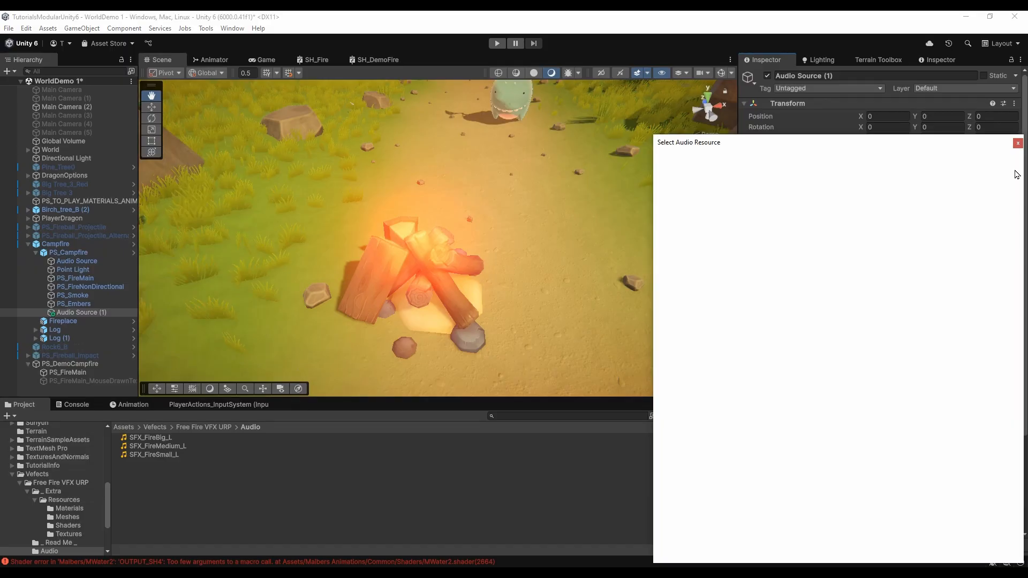
pyautogui.click(1018, 144)
pyautogui.click(92, 313)
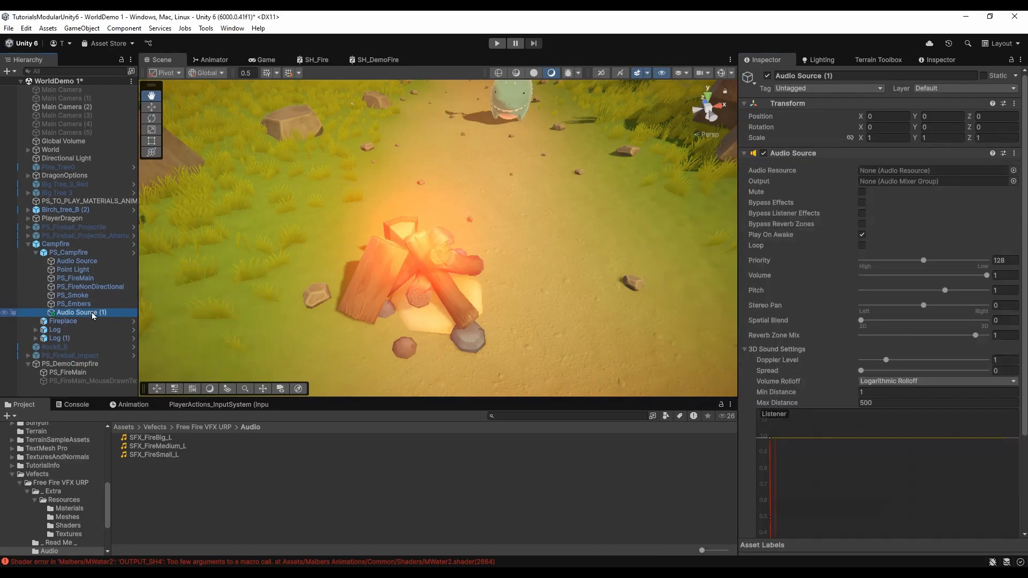
pyautogui.press('Delete')
# Step: Review the campfire's existing Audio Source and Point Light, and add a demo Point Light under PS_Campfire with a magenta color
pyautogui.click(91, 262)
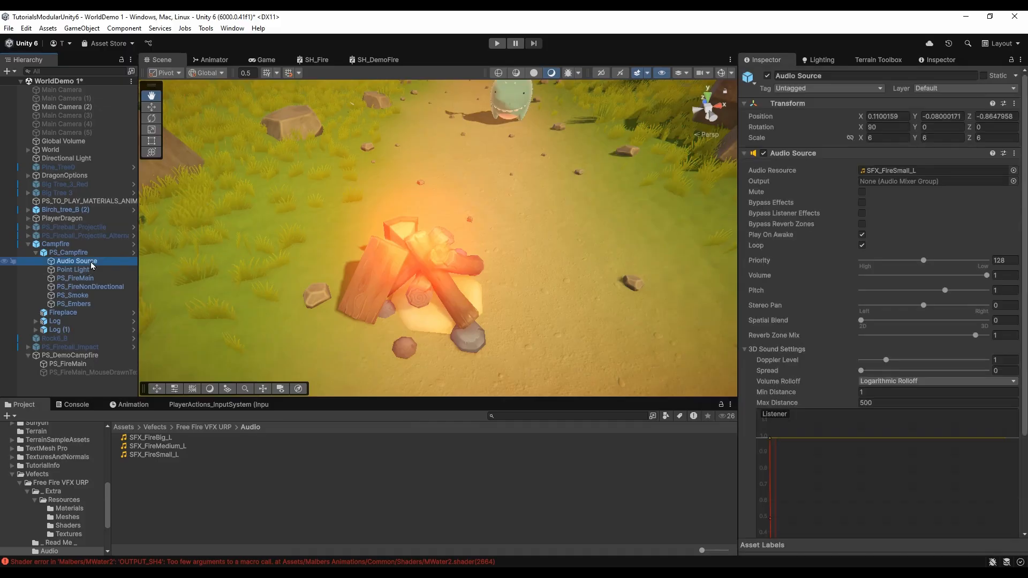
pyautogui.click(91, 271)
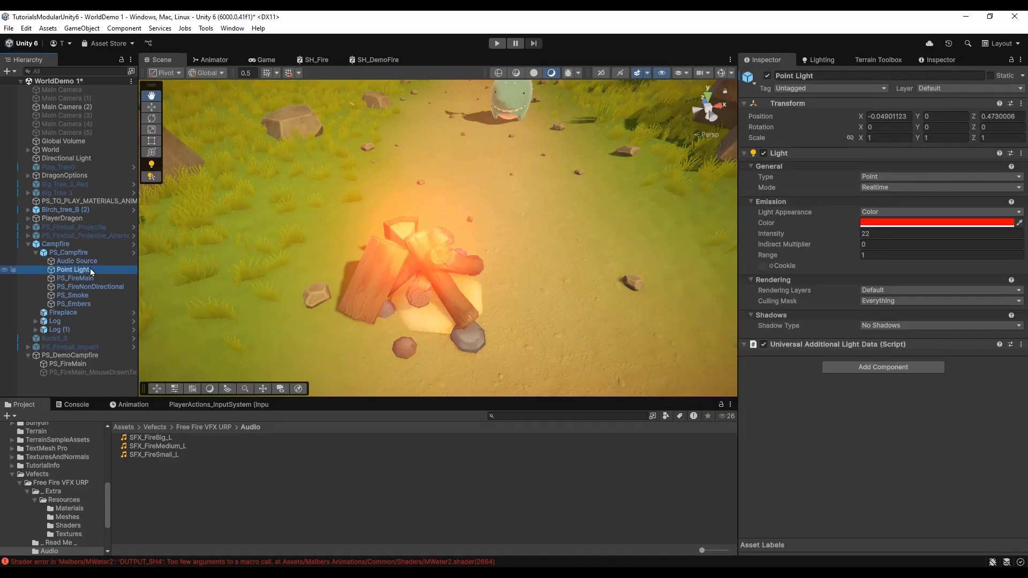
pyautogui.rightClick(87, 254)
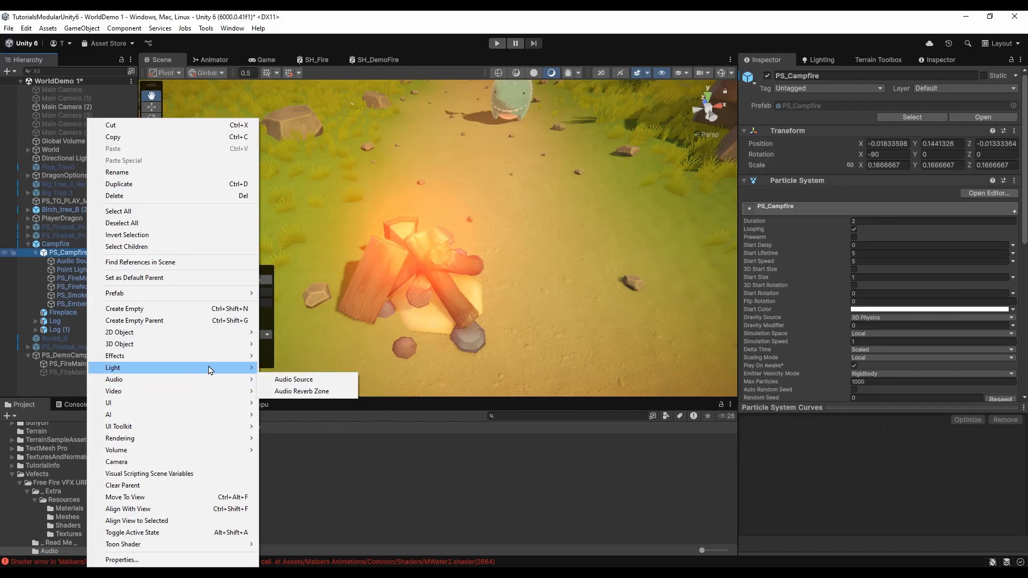
pyautogui.moveTo(252, 369)
pyautogui.click(319, 381)
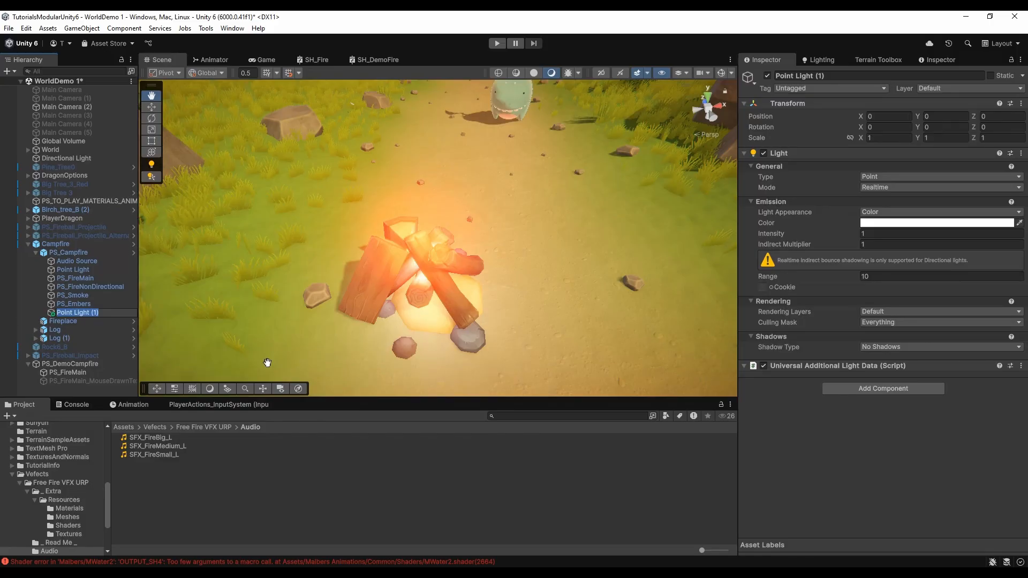
pyautogui.click(924, 224)
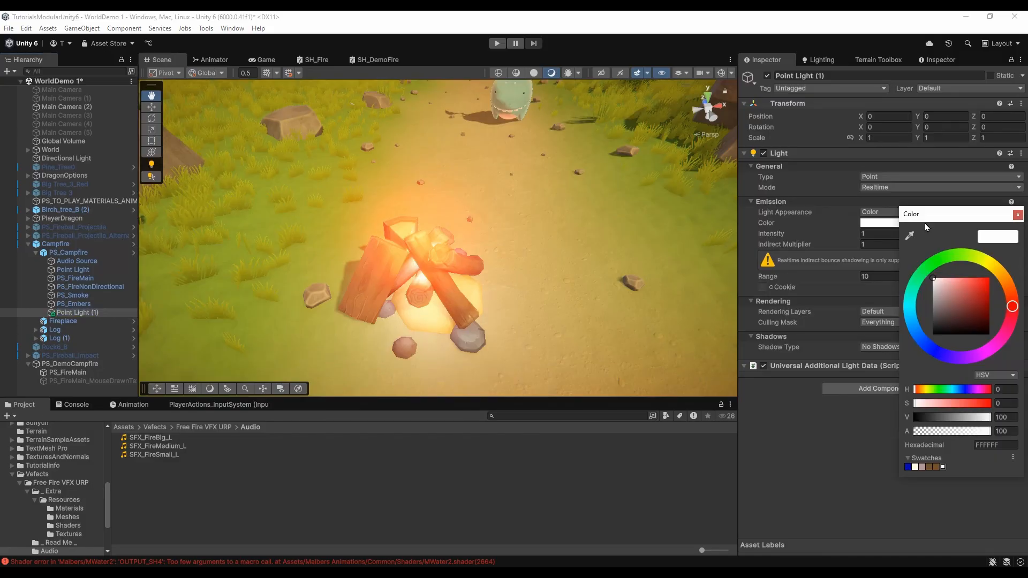
pyautogui.click(989, 350)
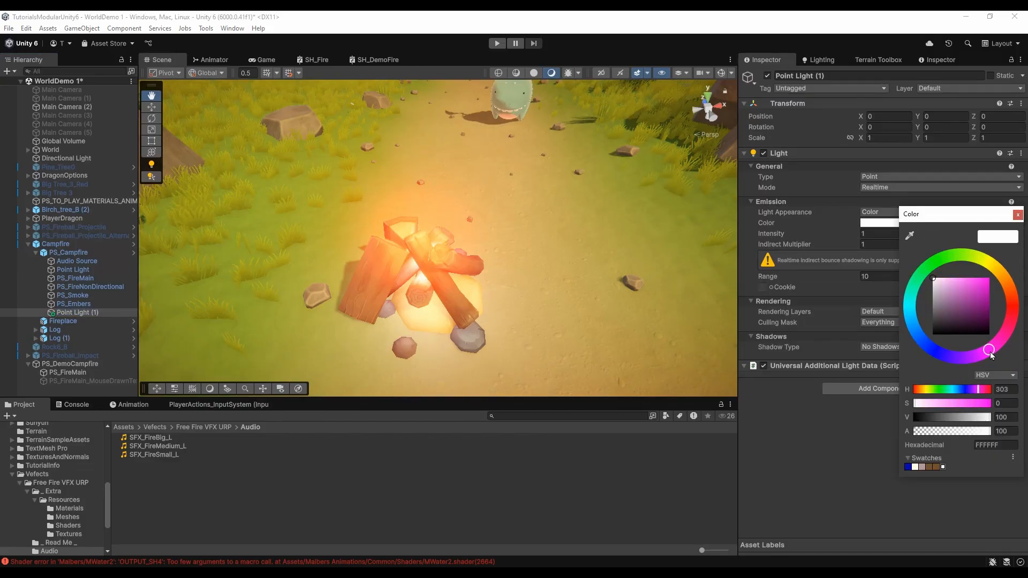
pyautogui.moveTo(983, 285); pyautogui.dragTo(1008, 262)
pyautogui.click(1018, 214)
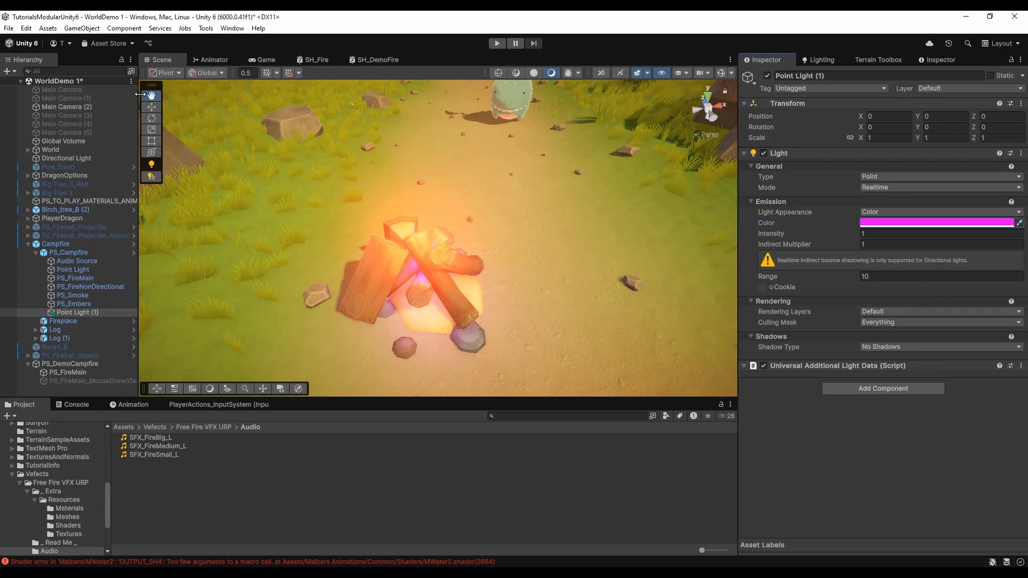
# Step: Move the magenta demo light around beside the campfire and delete it
pyautogui.click(151, 107)
pyautogui.moveTo(424, 225); pyautogui.dragTo(314, 232)
pyautogui.moveTo(248, 200); pyautogui.dragTo(263, 226)
pyautogui.click(106, 314)
pyautogui.press('Delete')
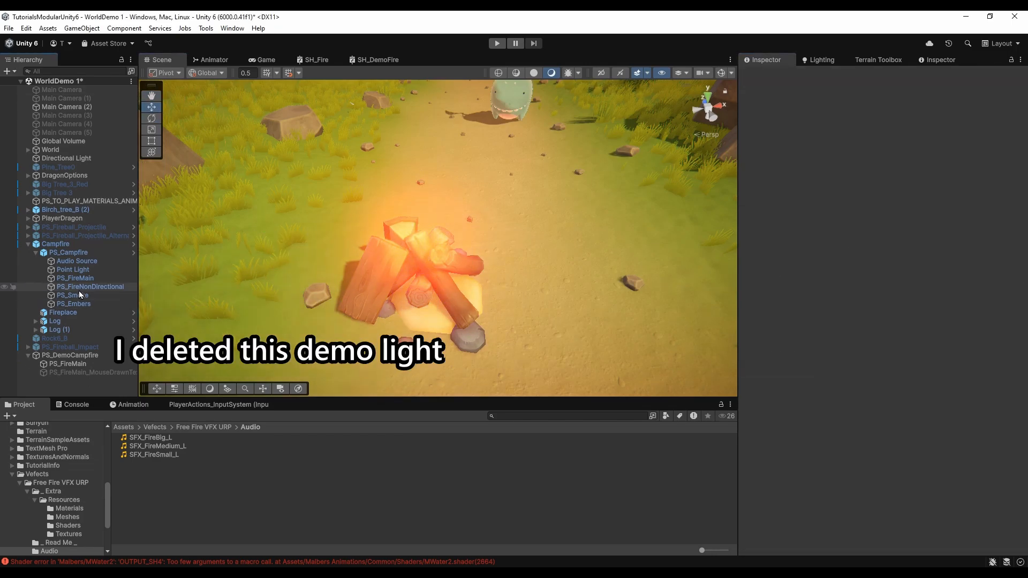
# Step: Replay the PS_FireMain particles, and frame PS_FireNonDirectional to view its flames from above
pyautogui.click(75, 269)
pyautogui.click(82, 279)
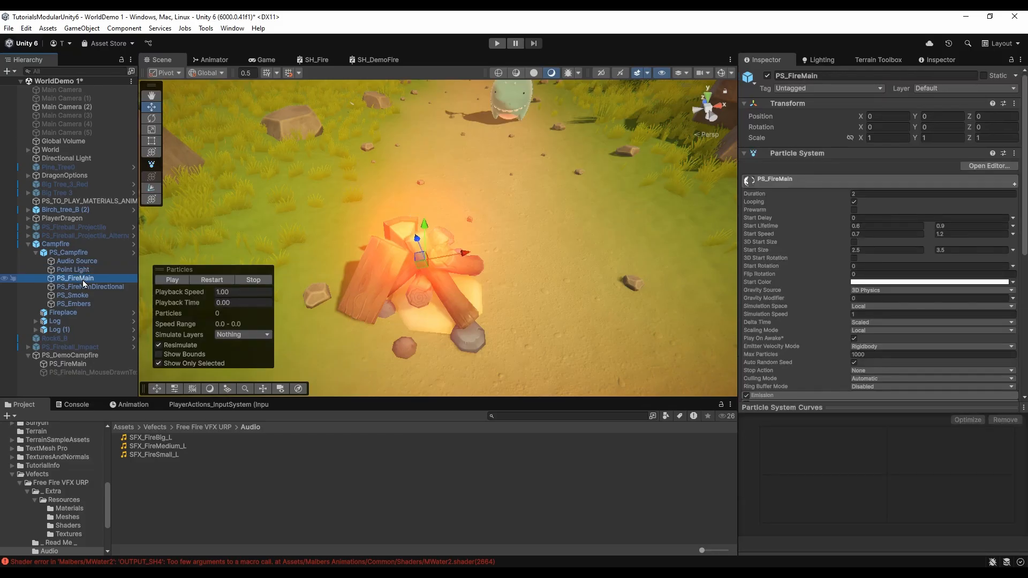
pyautogui.click(210, 280)
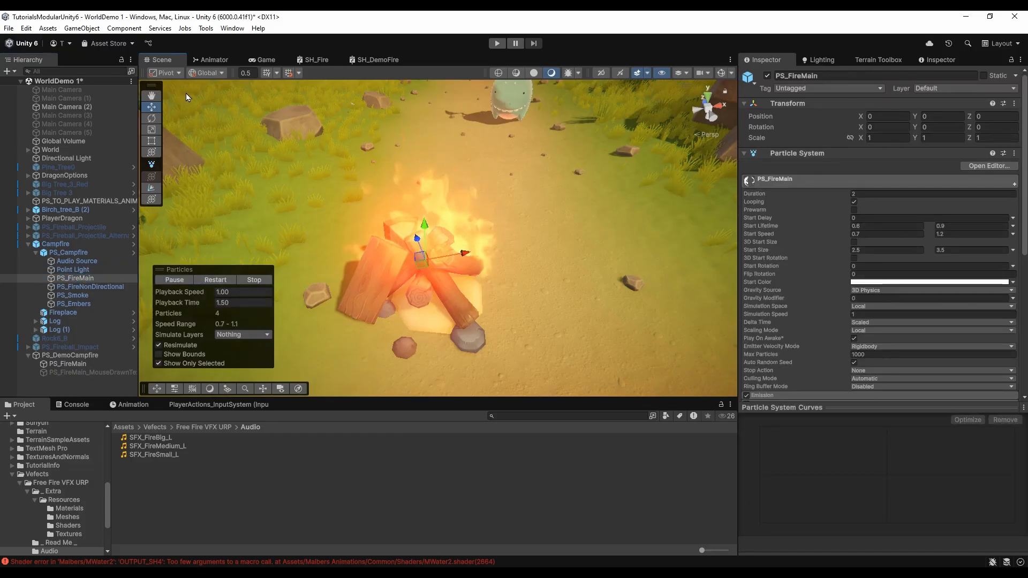
pyautogui.doubleClick(98, 287)
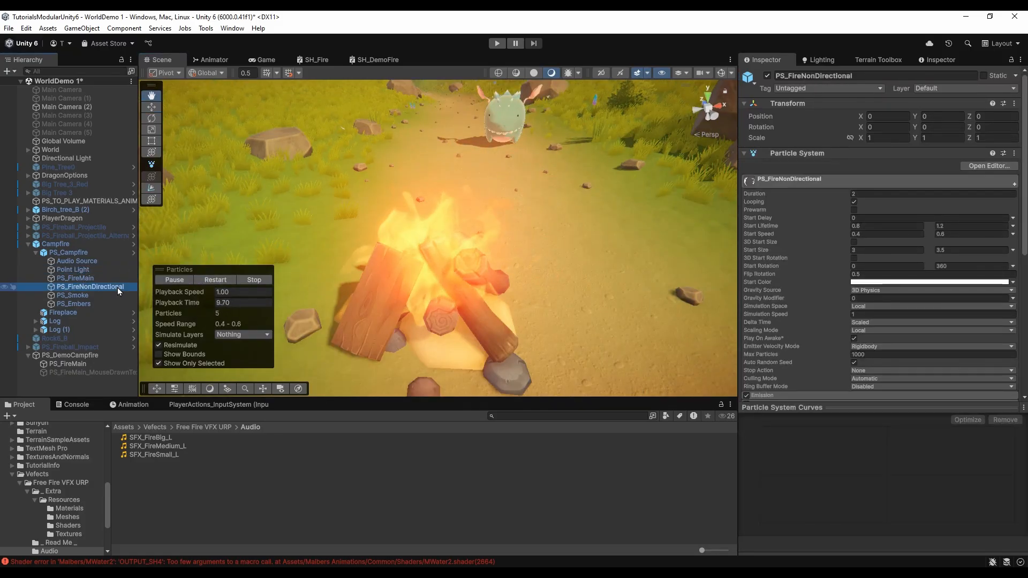
pyautogui.moveTo(580, 236); pyautogui.dragTo(486, 280, button='right')
pyautogui.moveTo(486, 279); pyautogui.dragTo(427, 307, button='middle')
# Step: Locate the TxMain texture of the PS_FireNonDirectional material in the project and open TX_Fire_04
pyautogui.scroll(-15, 871, 334)
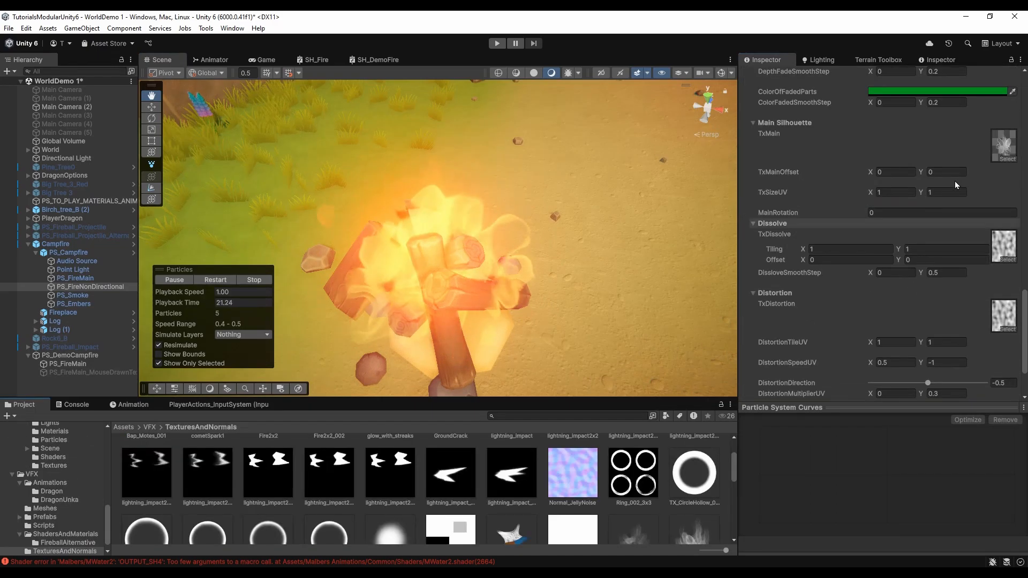
pyautogui.click(1004, 144)
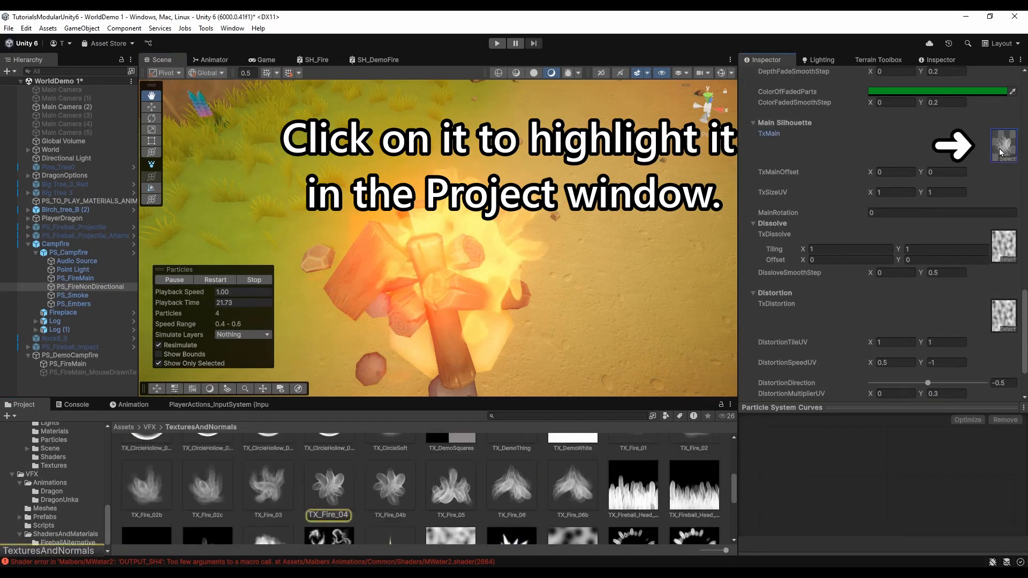
pyautogui.doubleClick(329, 488)
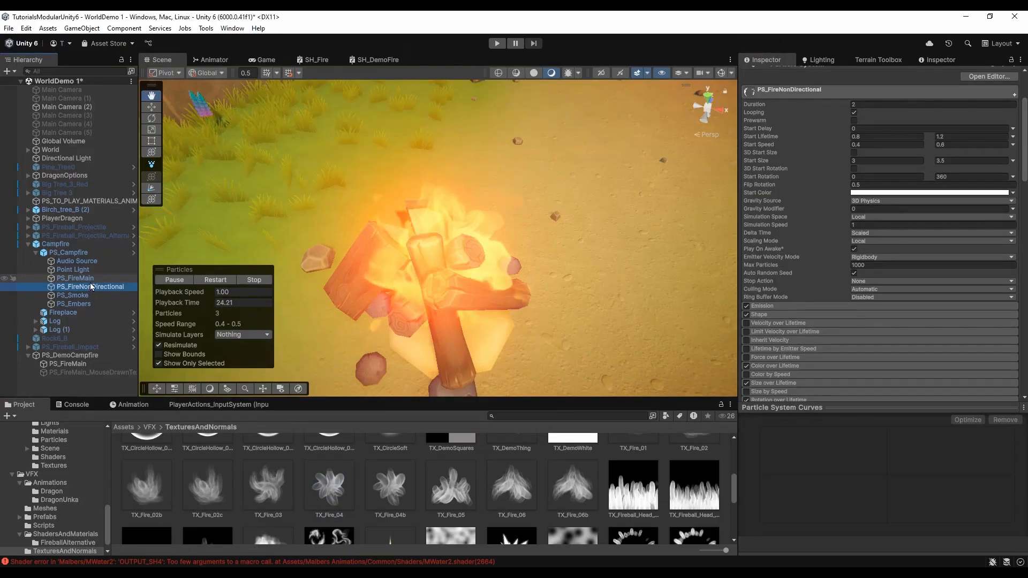
# Step: Examine the Surface Inputs, Main Silhouette, Dissolve and Distortion settings of the MI_Campfire_Fire_02 material
pyautogui.scroll(-5, 823, 313)
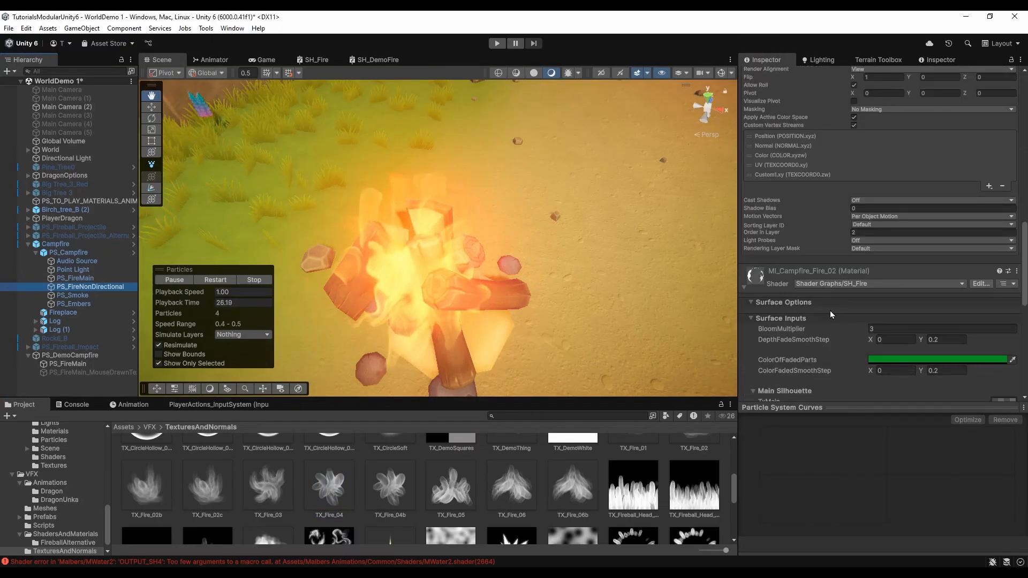
pyautogui.scroll(-10, 832, 315)
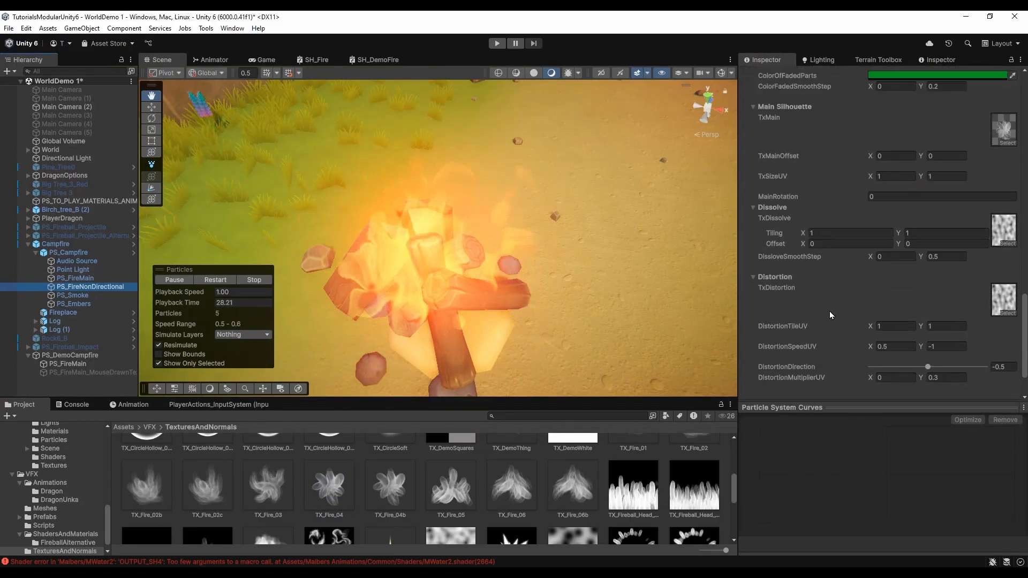
pyautogui.scroll(2, 832, 315)
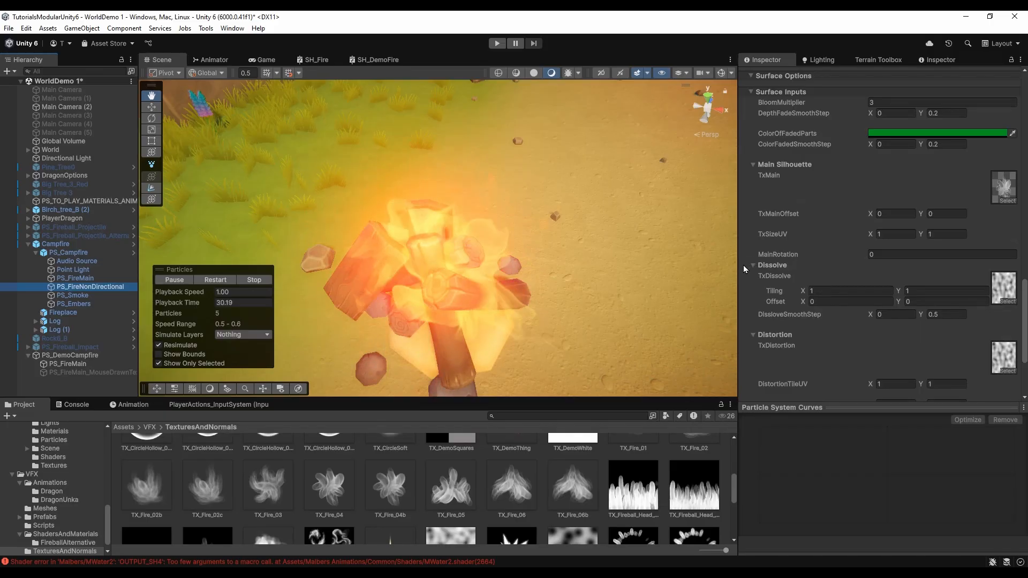
pyautogui.scroll(-2, 745, 269)
pyautogui.scroll(-1, 746, 269)
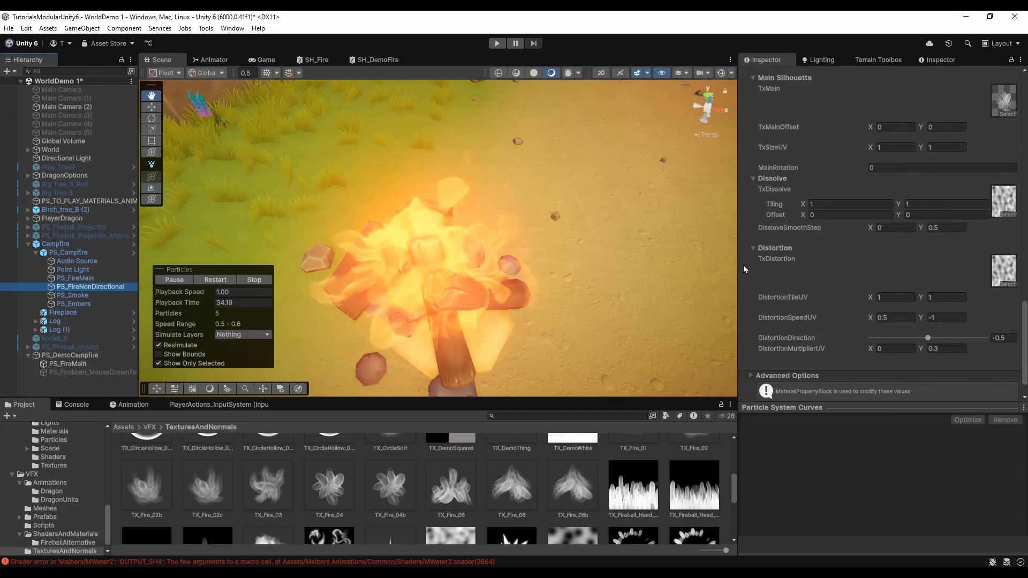
# Step: Expand the Shape module of the PS_FireNonDirectional particle system to view its settings
pyautogui.scroll(10, 745, 269)
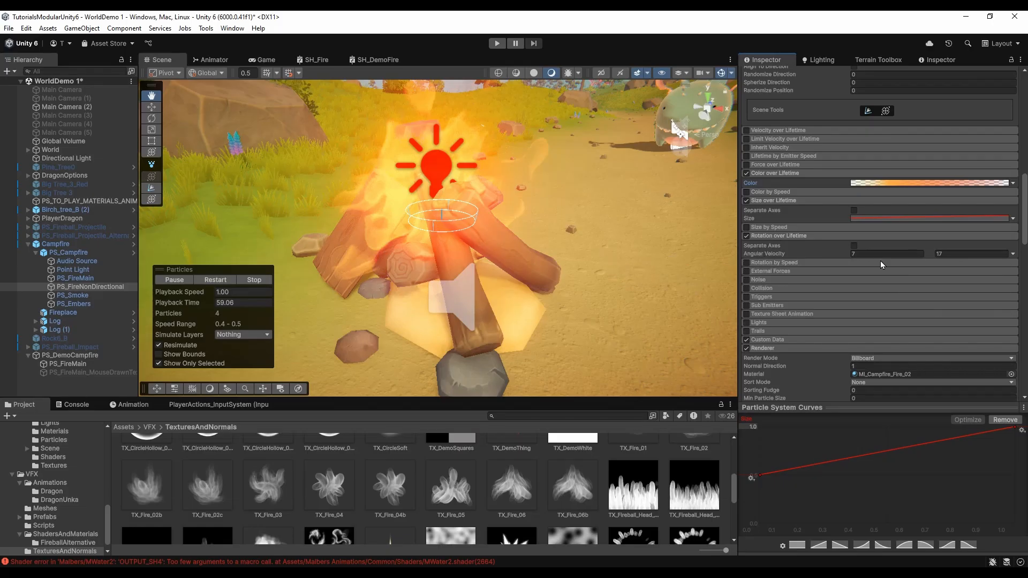
pyautogui.click(86, 288)
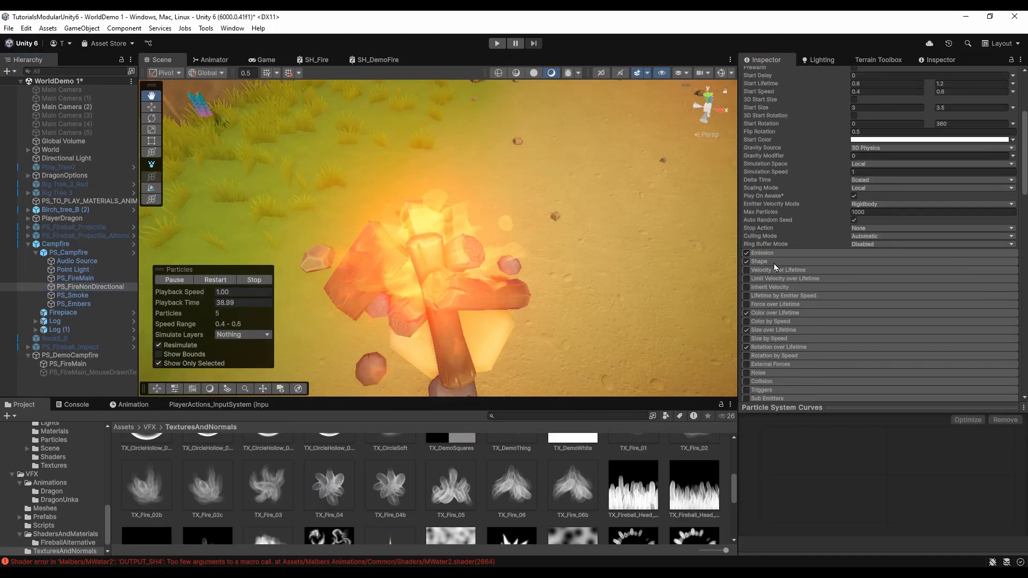
pyautogui.click(773, 263)
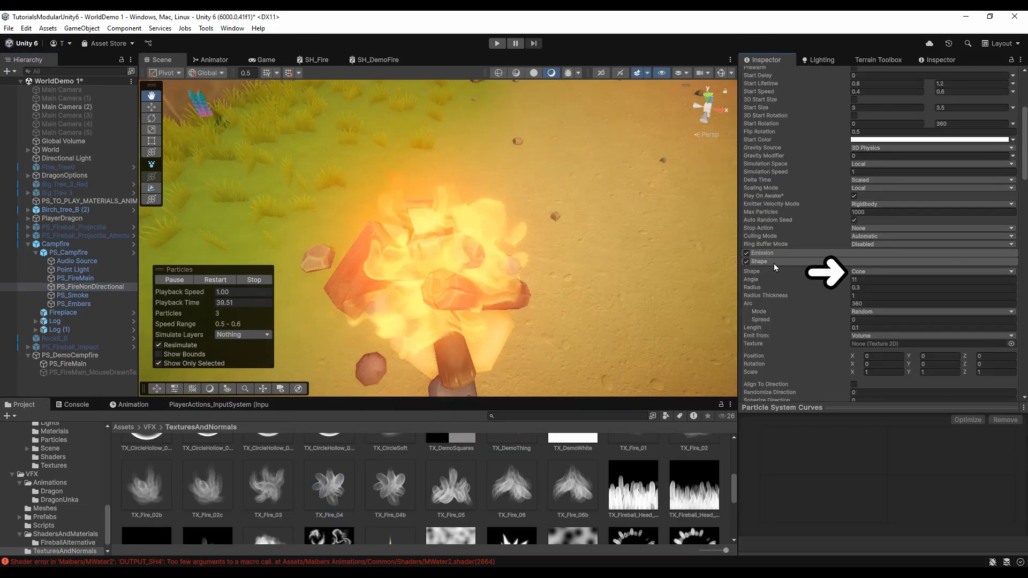
# Step: Show the scene gizmos and view PS_FireNonDirectional's cone emitter from a lower angle alongside its Shape settings
pyautogui.click(722, 74)
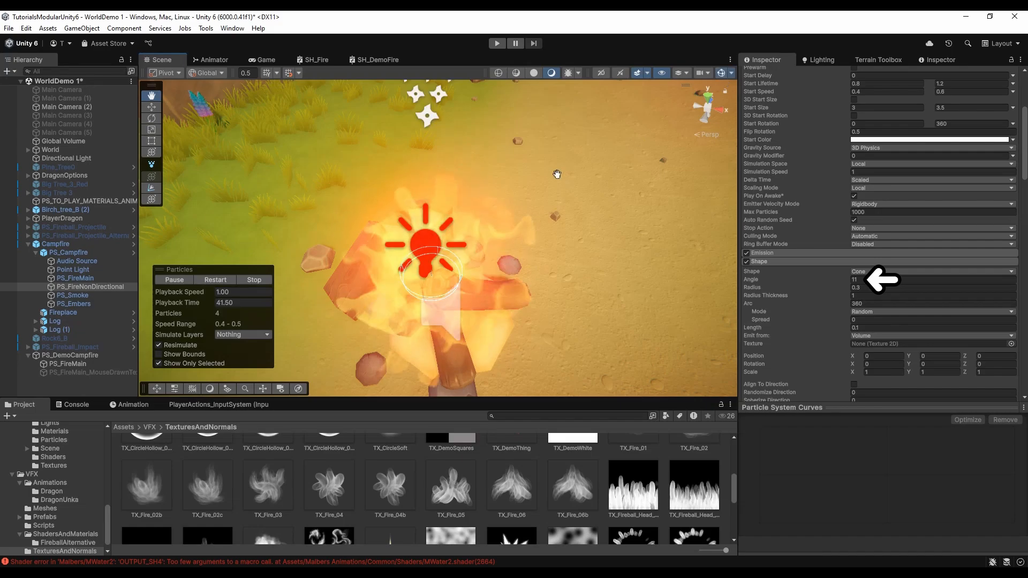
pyautogui.moveTo(556, 233); pyautogui.dragTo(564, 198, button='right')
pyautogui.moveTo(565, 198); pyautogui.dragTo(564, 152, button='middle')
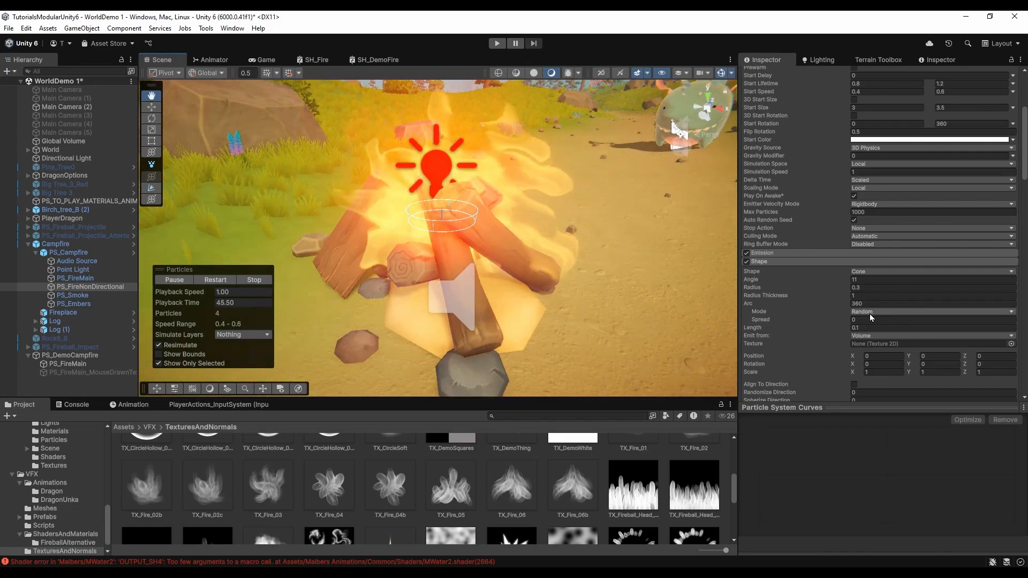
pyautogui.scroll(-1, 830, 313)
pyautogui.scroll(-1, 830, 312)
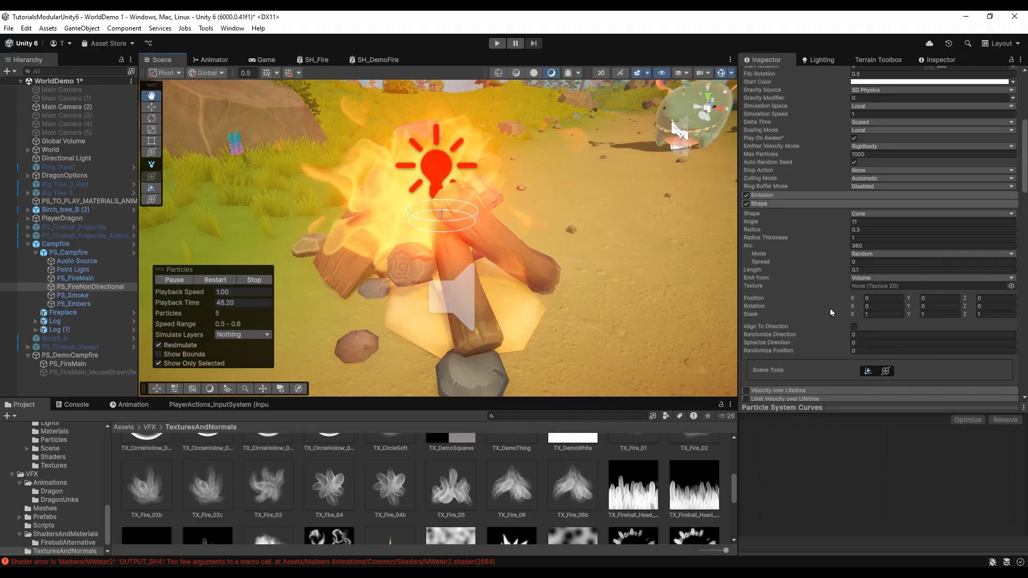
# Step: Examine PS_FireNonDirectional's Color over Lifetime gradient and its Size over Lifetime curve
pyautogui.scroll(-5, 830, 308)
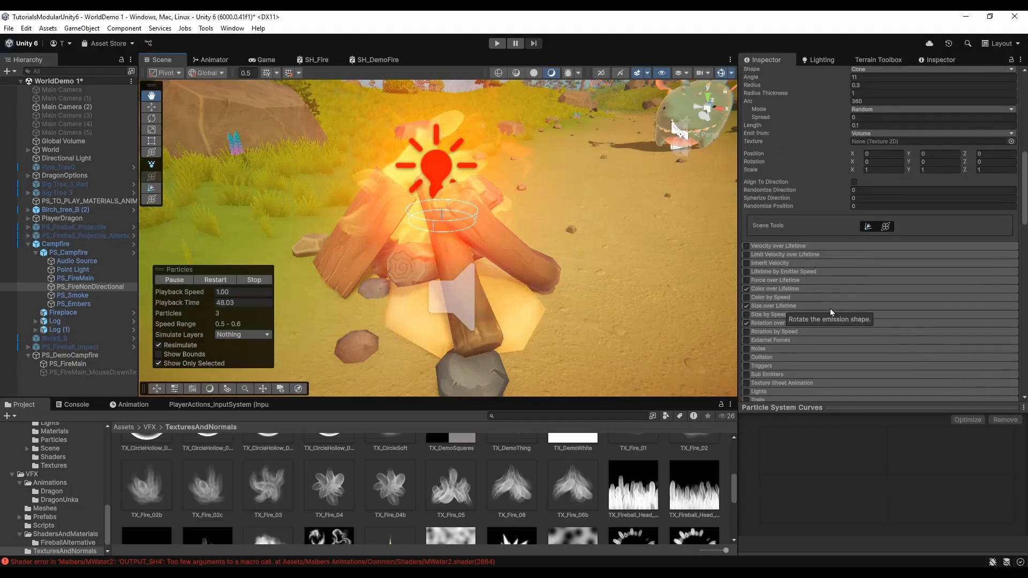
pyautogui.click(775, 290)
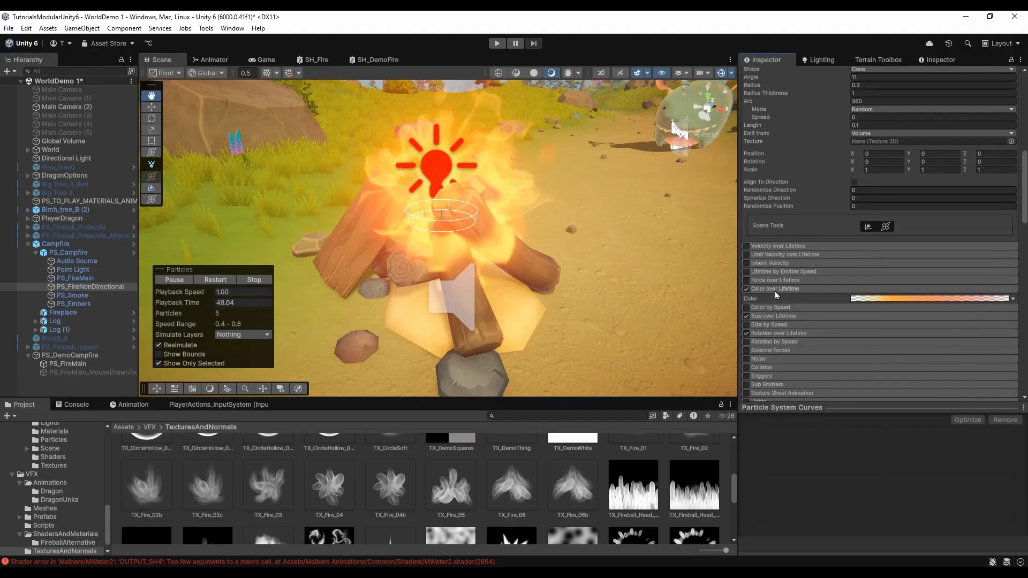
pyautogui.click(907, 299)
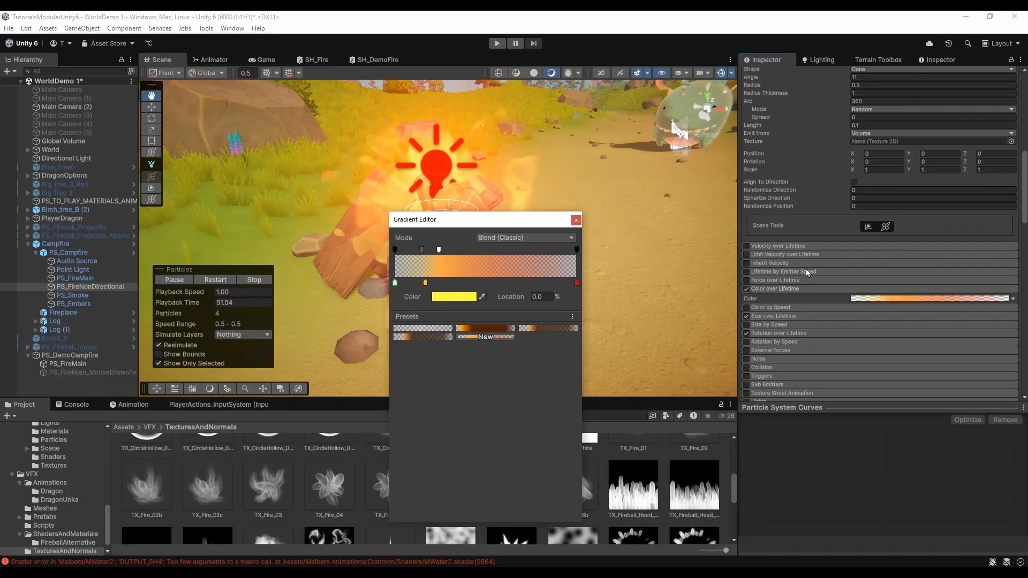
pyautogui.click(578, 221)
pyautogui.click(774, 316)
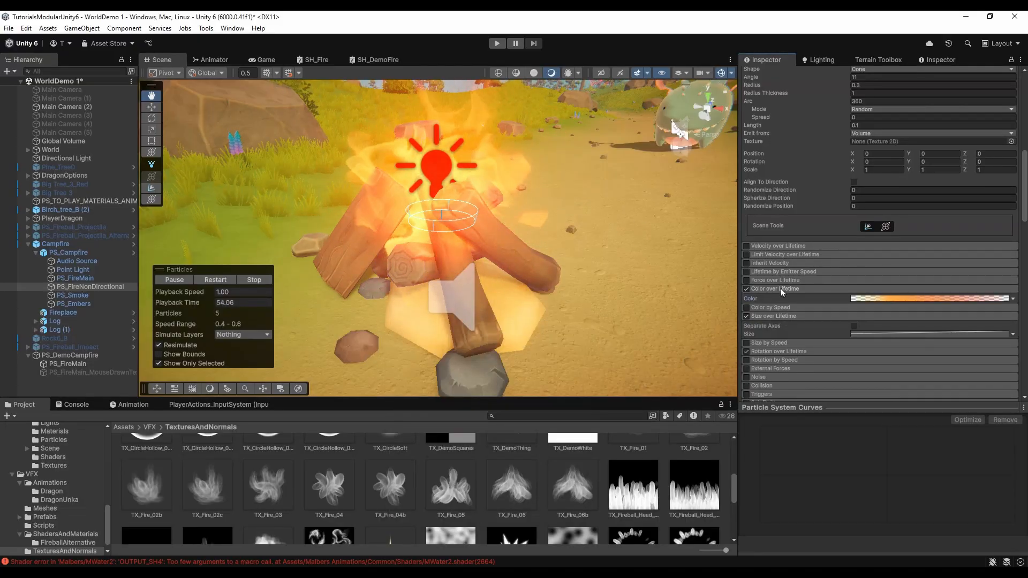
pyautogui.scroll(-1, 783, 292)
pyautogui.click(885, 307)
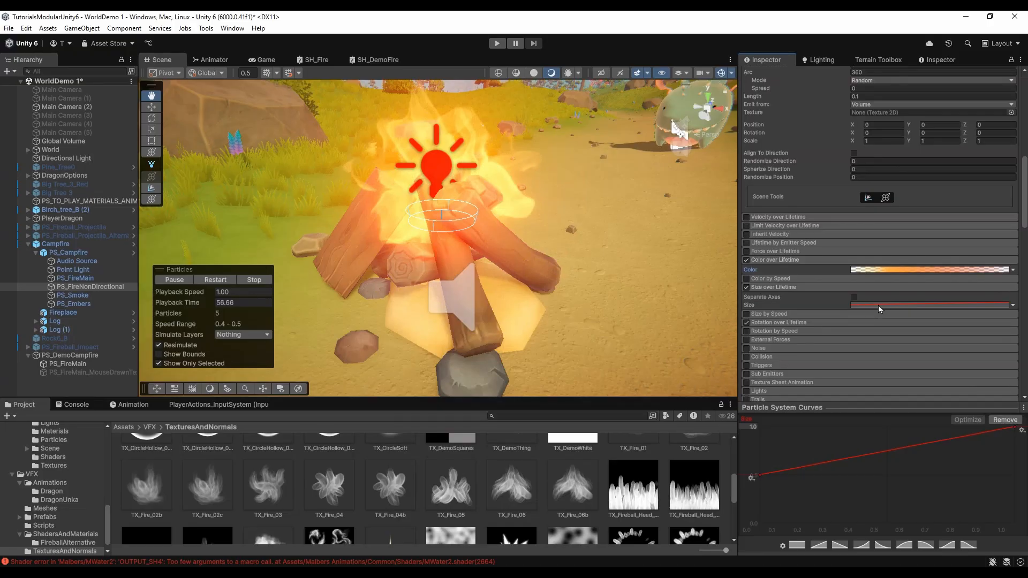
# Step: Examine PS_FireNonDirectional's Rotation over Lifetime settings and the Dissolve curve in Custom Data, and collapse Size over Lifetime
pyautogui.scroll(-4, 880, 309)
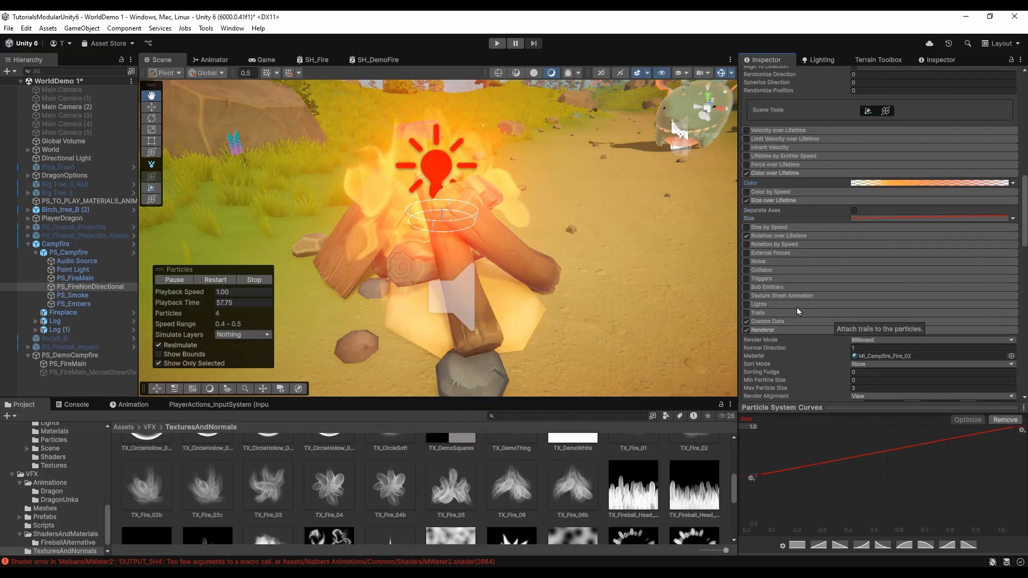
pyautogui.click(775, 237)
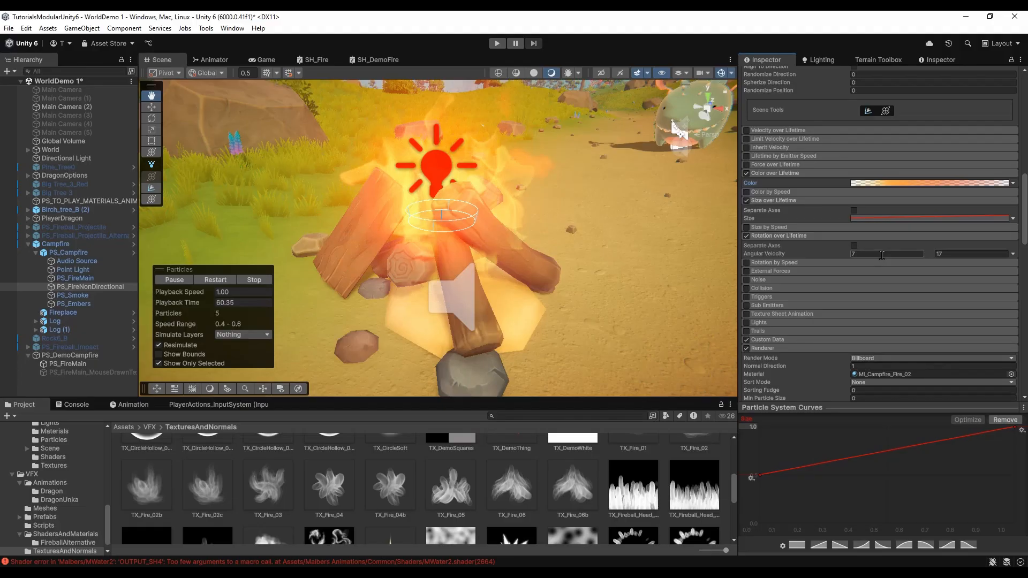
pyautogui.scroll(-3, 856, 295)
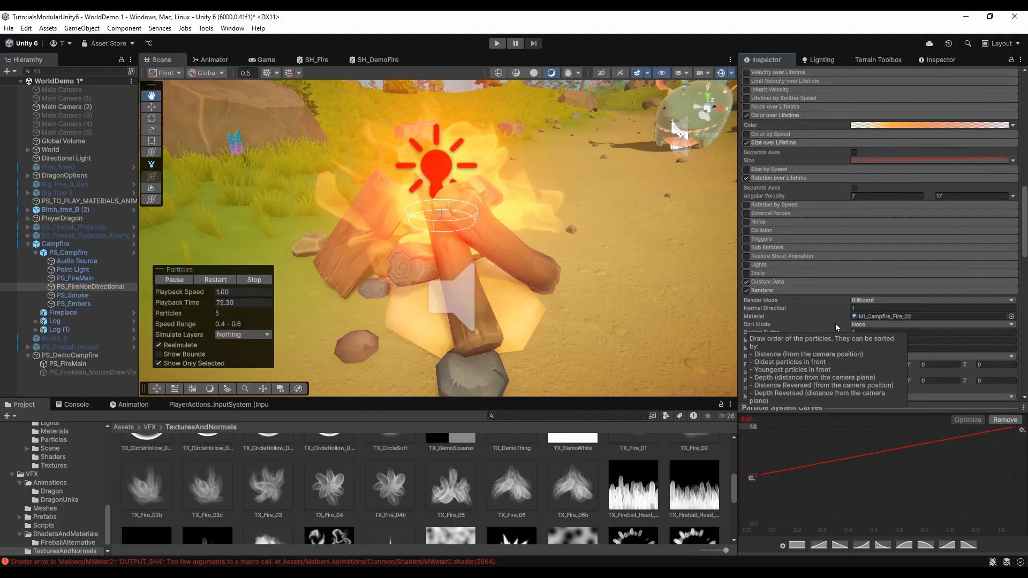
pyautogui.click(768, 282)
pyautogui.click(874, 318)
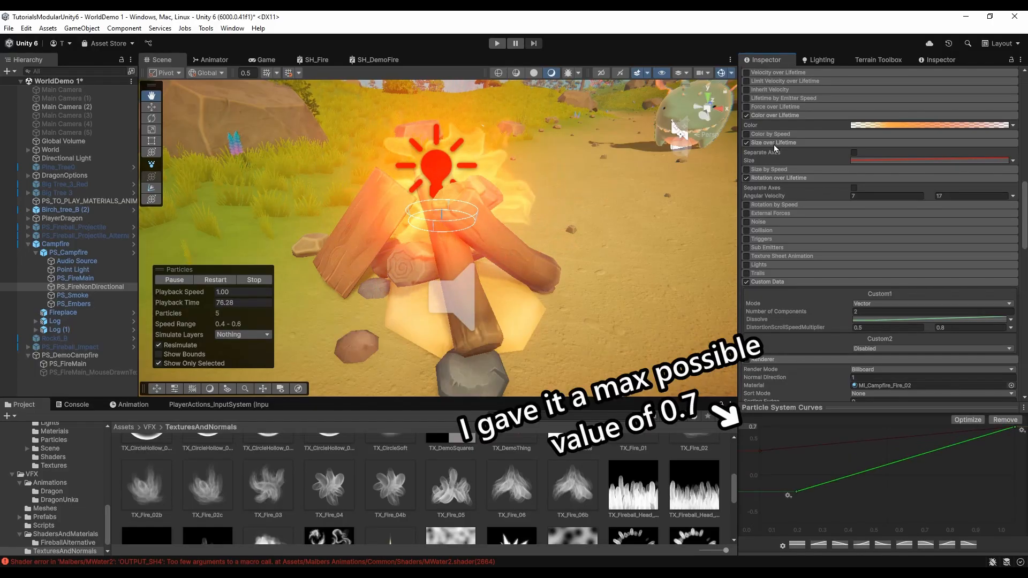
pyautogui.click(774, 143)
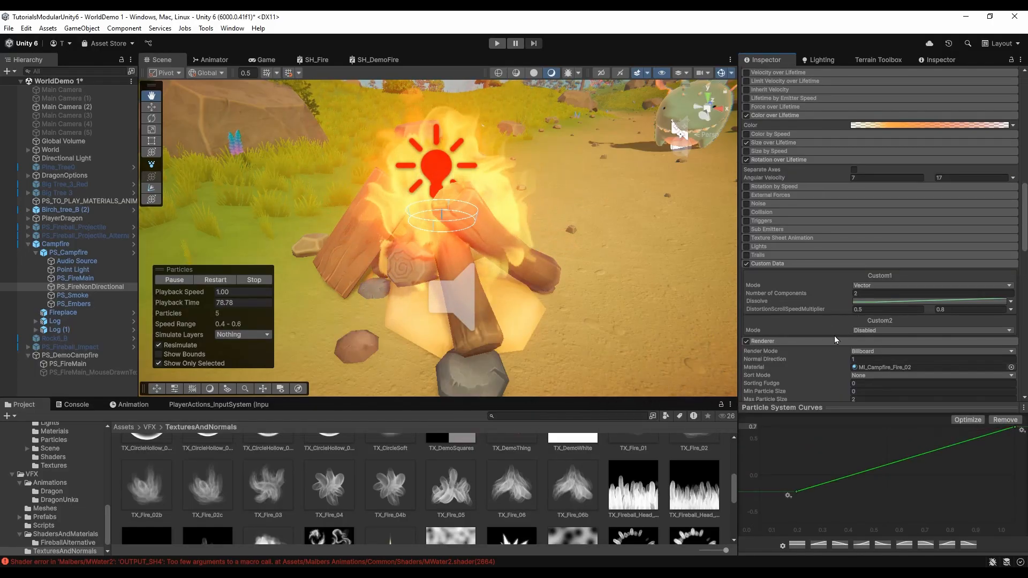
# Step: Check the Renderer module's custom vertex streams, selecting the Custom1.xy entry, and view the material settings below it
pyautogui.scroll(-6, 803, 321)
pyautogui.click(779, 282)
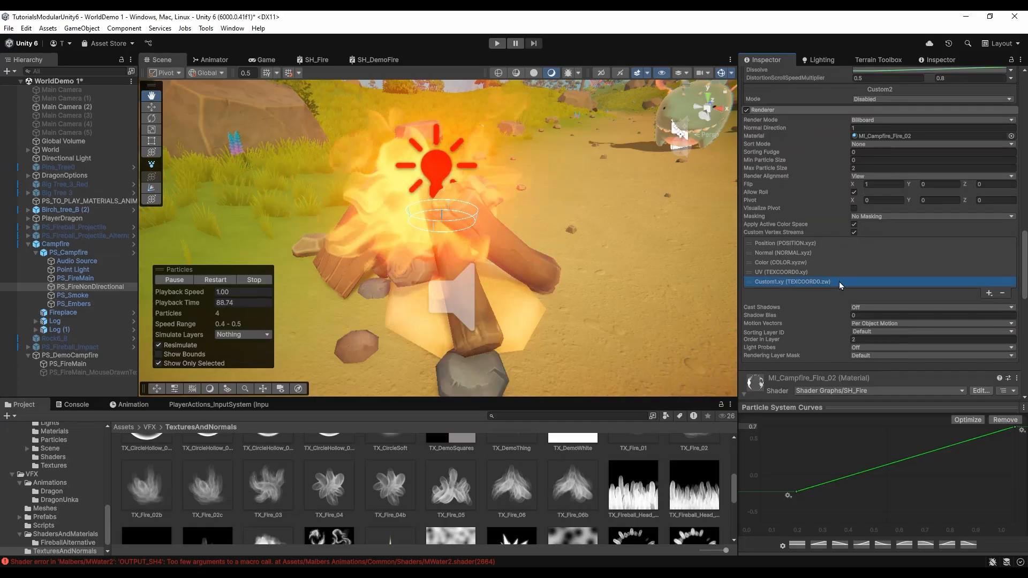
pyautogui.scroll(-3, 840, 285)
# Step: Select PS_Smoke, frame the smoke rising above the campfire and hide the scene gizmos
pyautogui.click(129, 295)
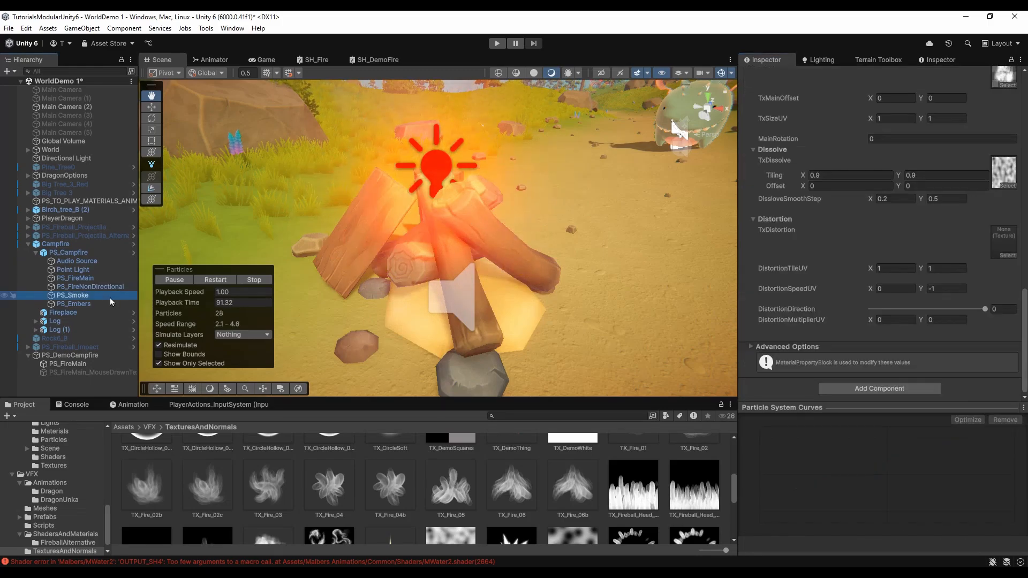
pyautogui.moveTo(473, 226); pyautogui.dragTo(517, 375)
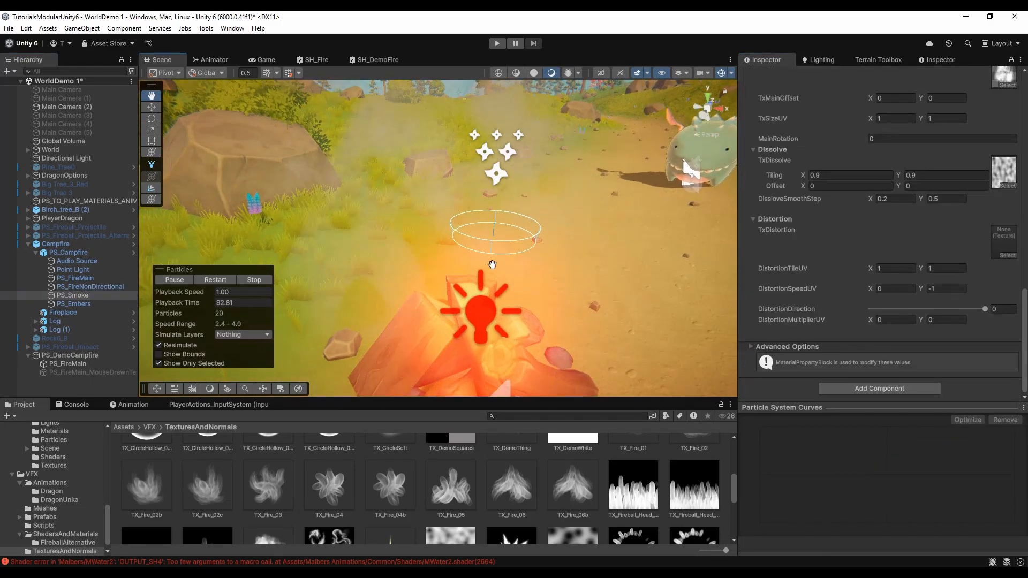
pyautogui.click(721, 73)
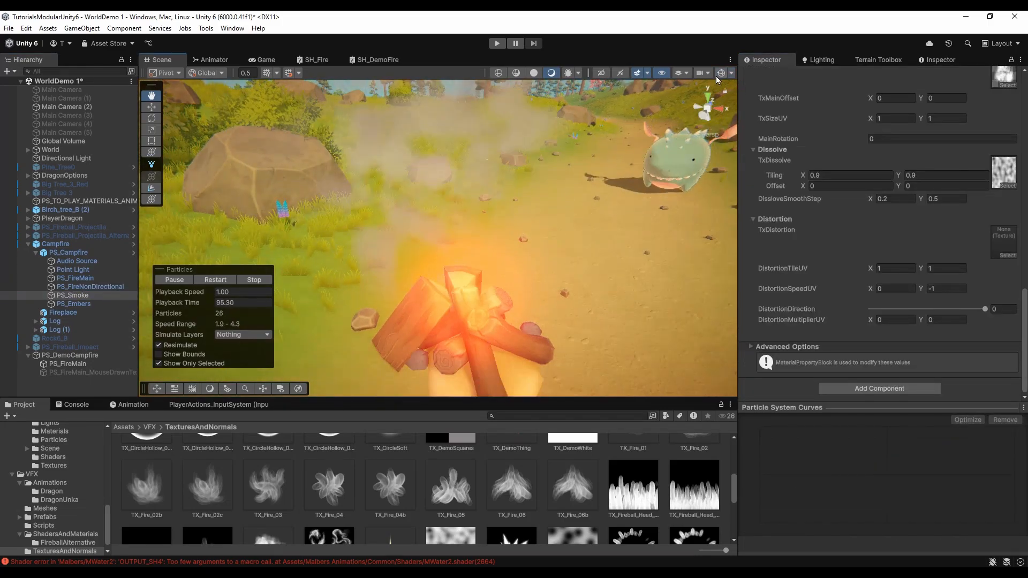
pyautogui.moveTo(577, 169)
pyautogui.mouseDown()
pyautogui.moveTo(591, 177)
pyautogui.moveTo(580, 182)
pyautogui.mouseUp()
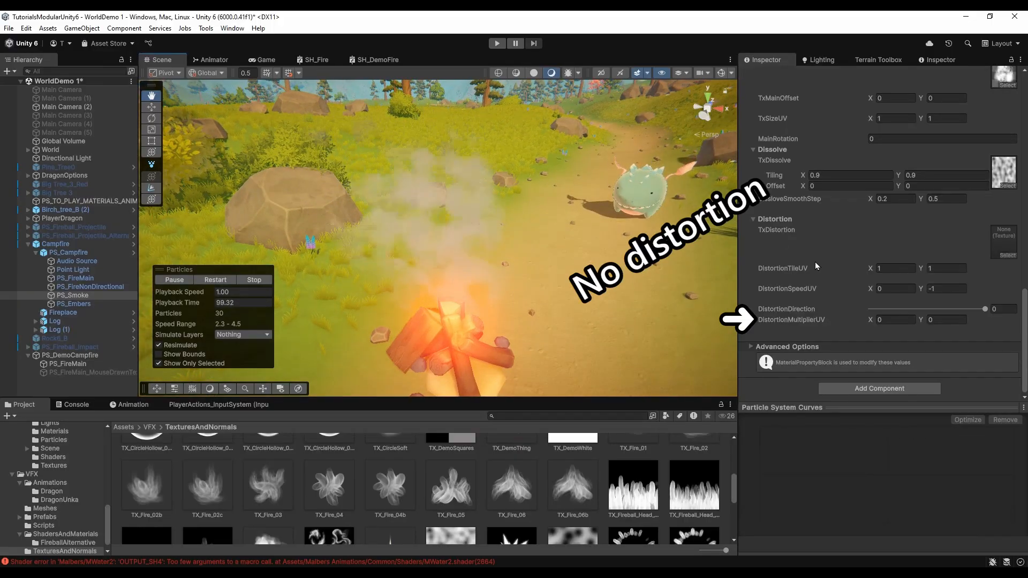
# Step: Locate the TxMain texture of MI_Campfire_Smoke in the project, open TX_GasParticle_002 and close its preview
pyautogui.scroll(3, 884, 282)
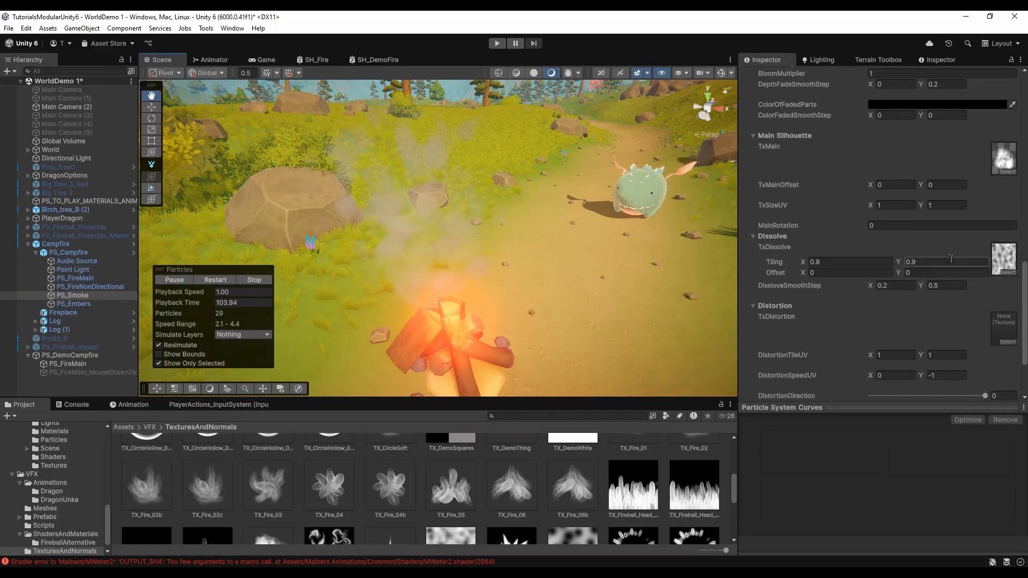
pyautogui.scroll(2, 951, 260)
pyautogui.scroll(-2, 375, 482)
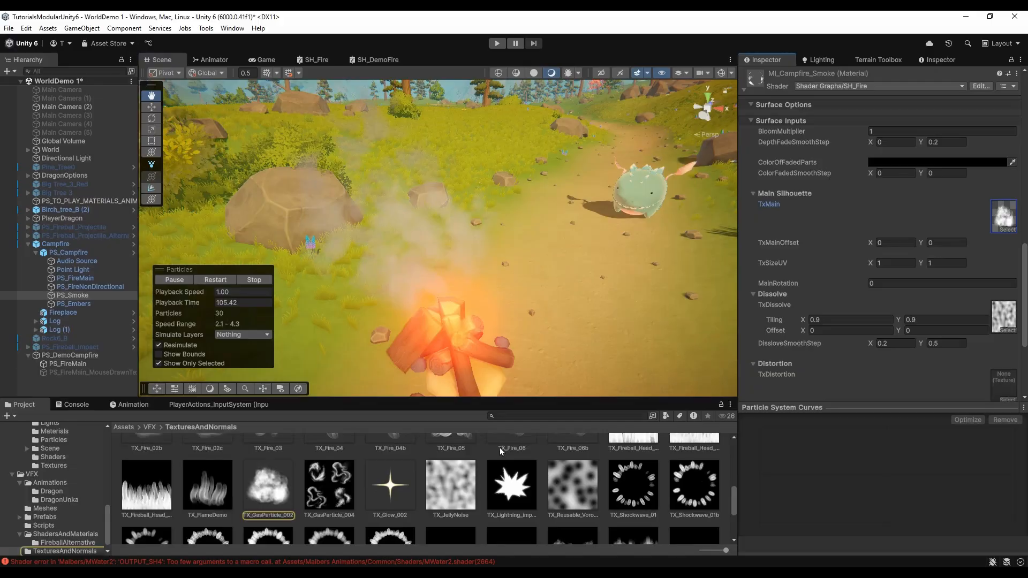
pyautogui.click(268, 485)
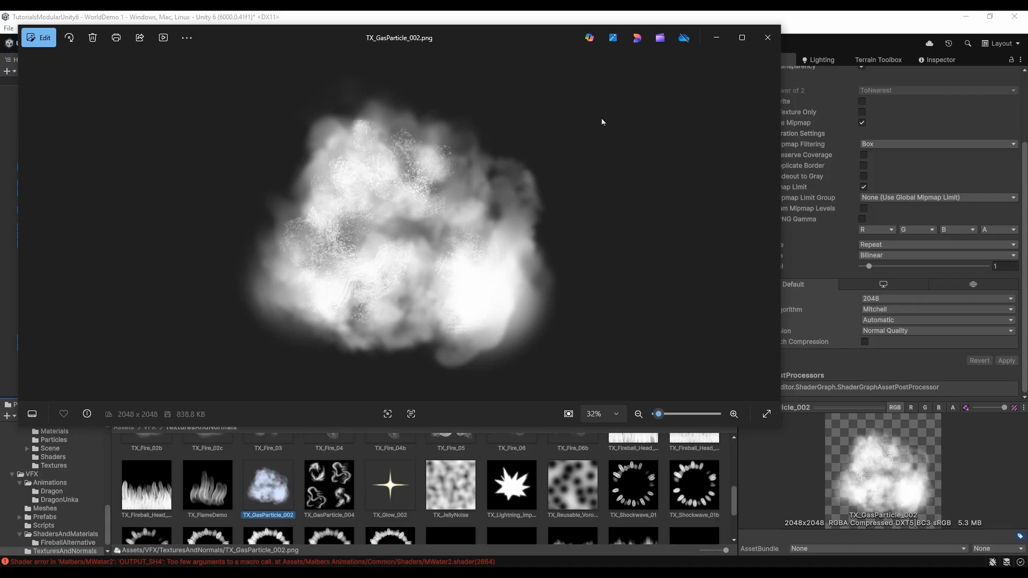
pyautogui.click(771, 41)
# Step: Return to PS_Smoke and view its main particle system settings
pyautogui.scroll(3, 815, 255)
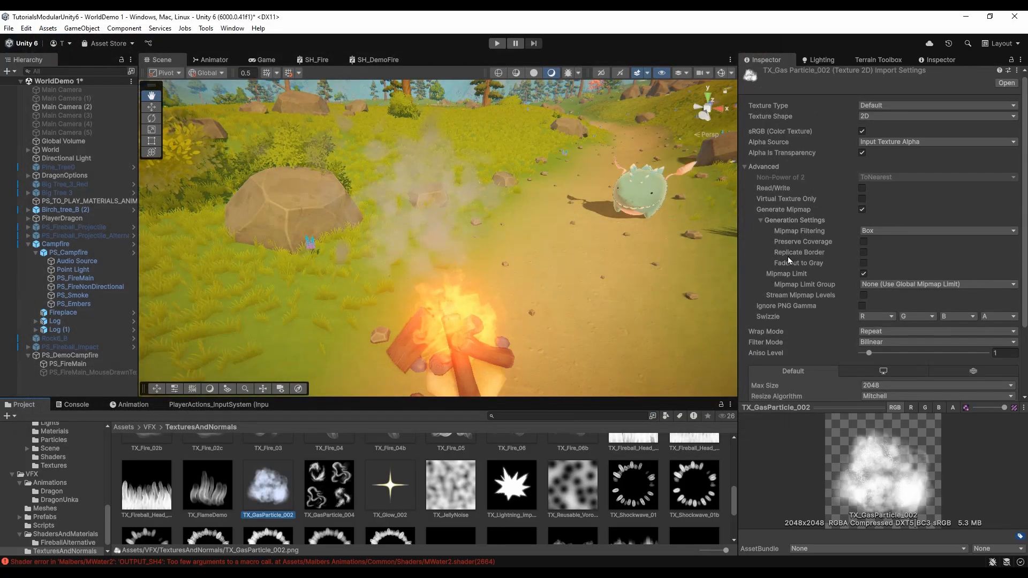
pyautogui.scroll(1, 788, 256)
pyautogui.click(92, 297)
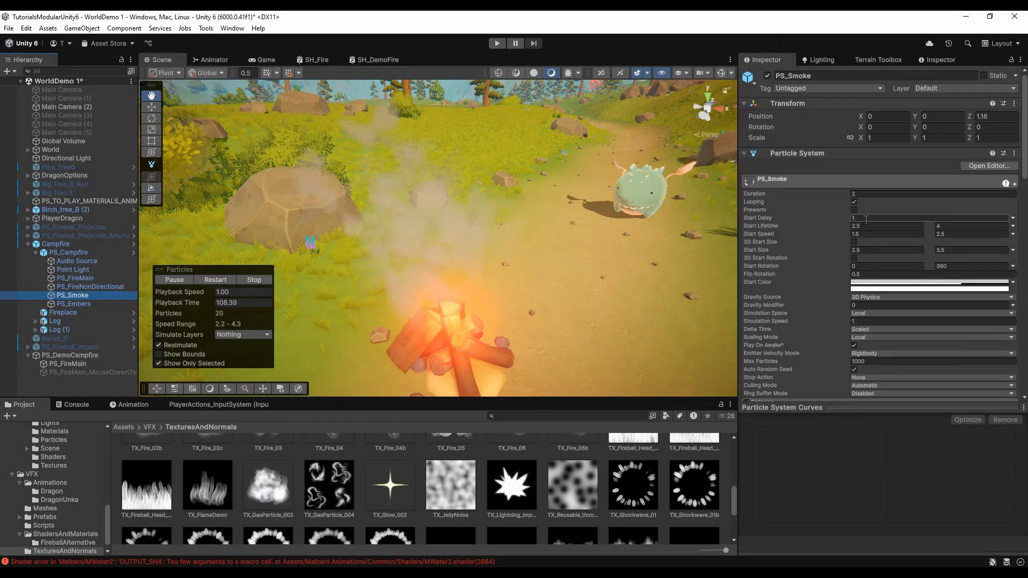
# Step: Turn off Show Only Selected and restart the particles to preview PS_Smoke together with the whole campfire
pyautogui.click(169, 363)
pyautogui.click(221, 279)
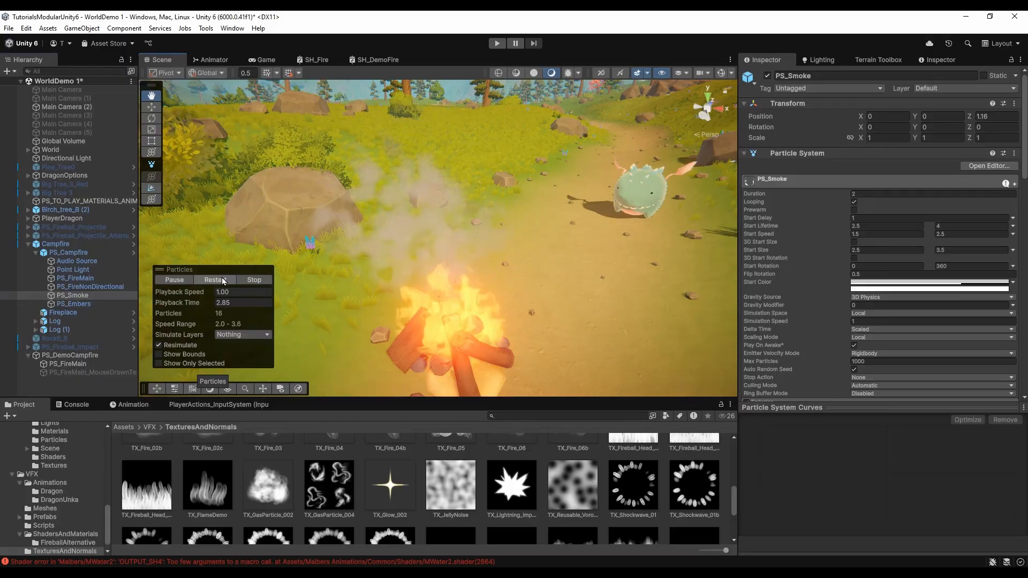
pyautogui.click(158, 363)
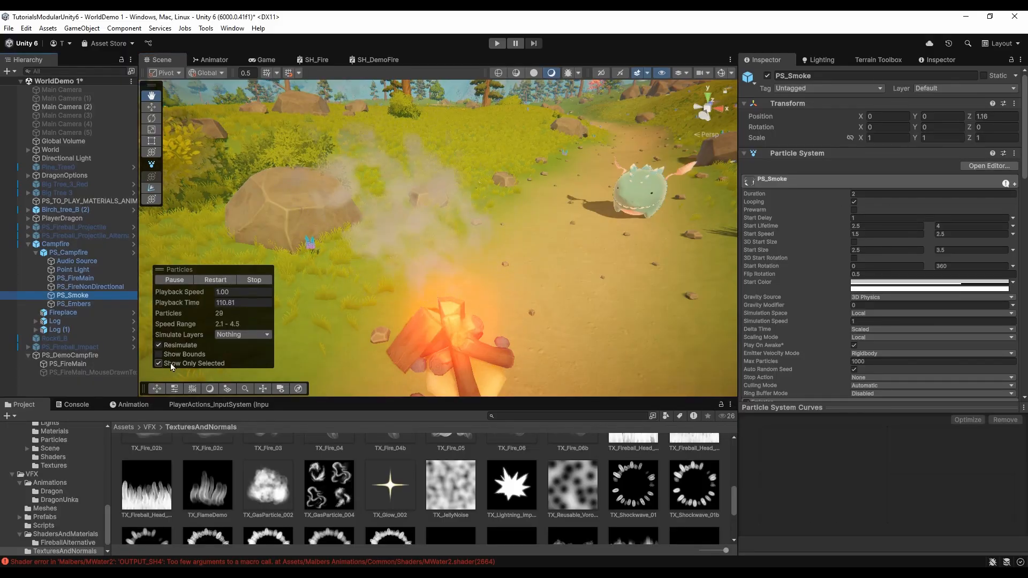
pyautogui.click(170, 363)
pyautogui.click(220, 278)
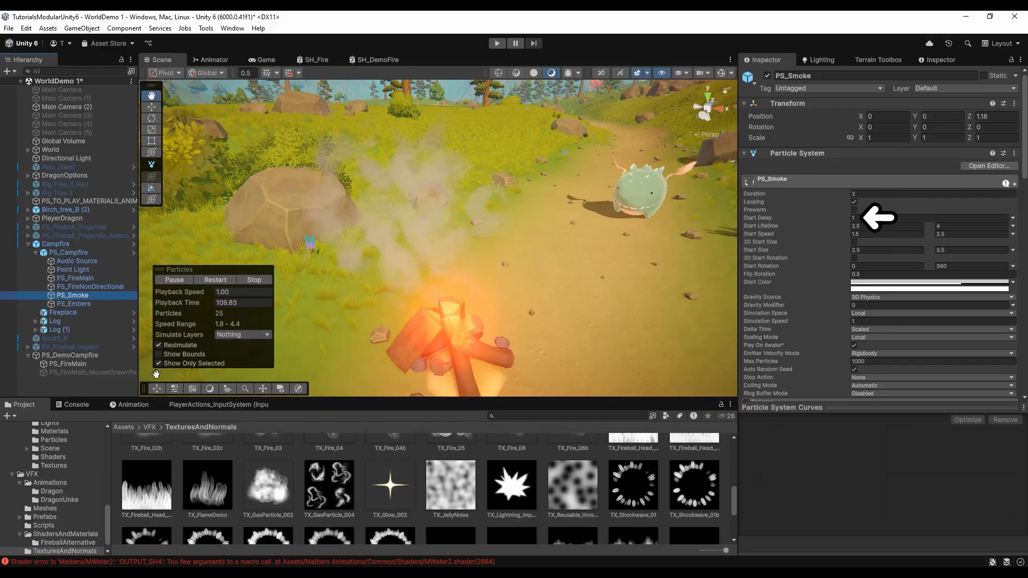
pyautogui.click(170, 363)
pyautogui.click(220, 278)
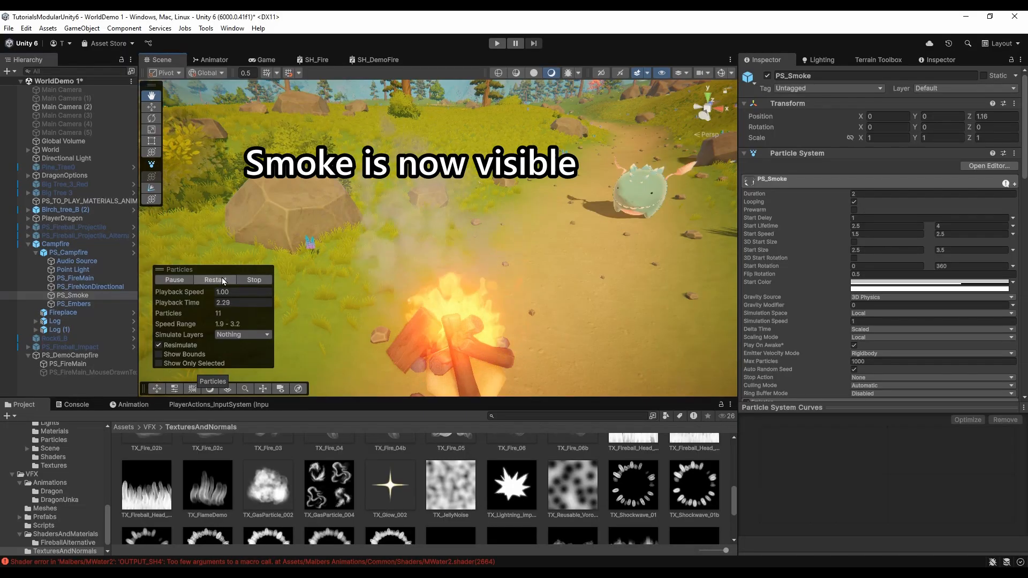
# Step: Replay the campfire particles several times to watch the delayed start of the smoke
pyautogui.click(222, 279)
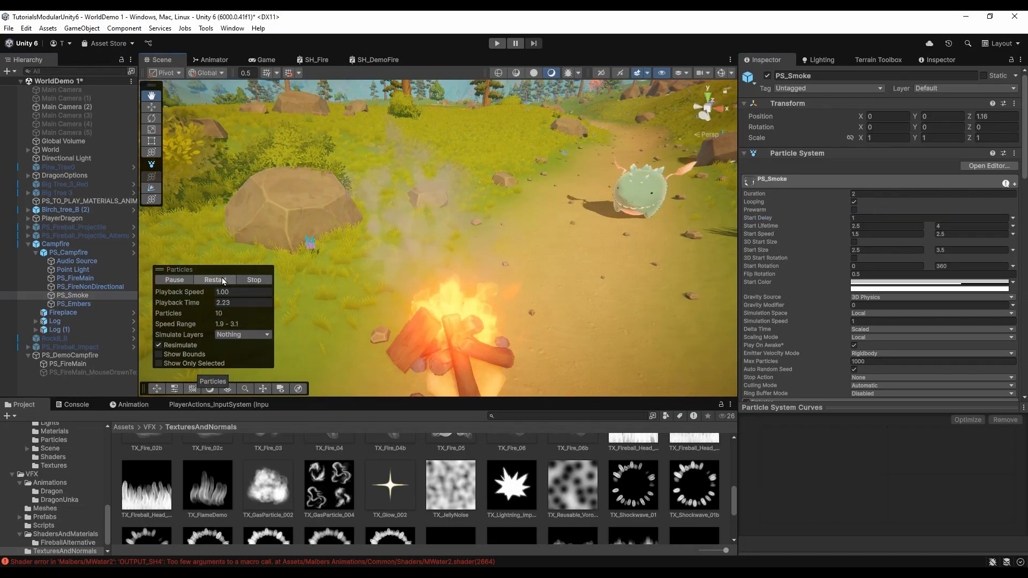
pyautogui.click(222, 278)
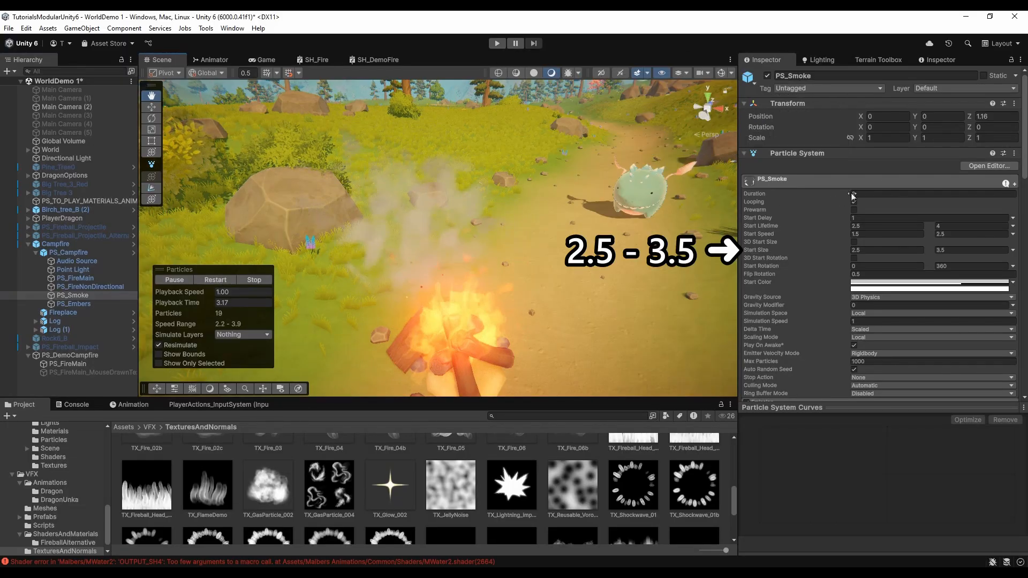
pyautogui.click(222, 280)
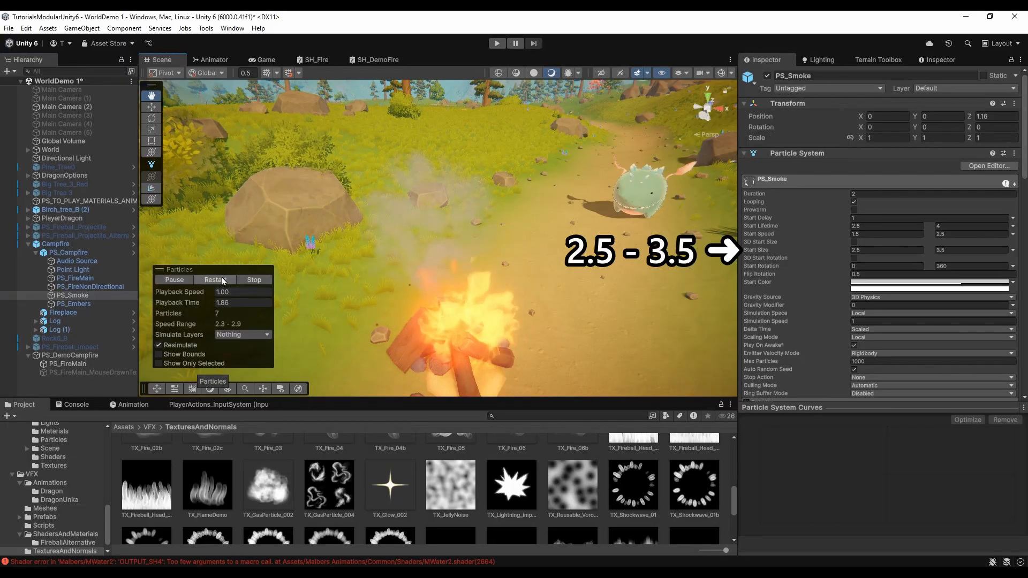
pyautogui.click(222, 279)
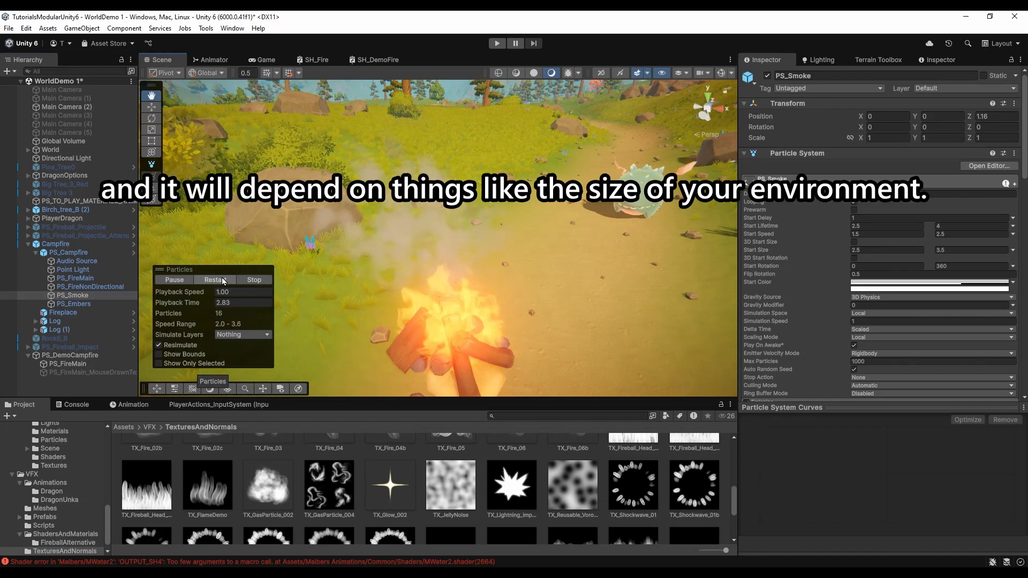
pyautogui.click(222, 280)
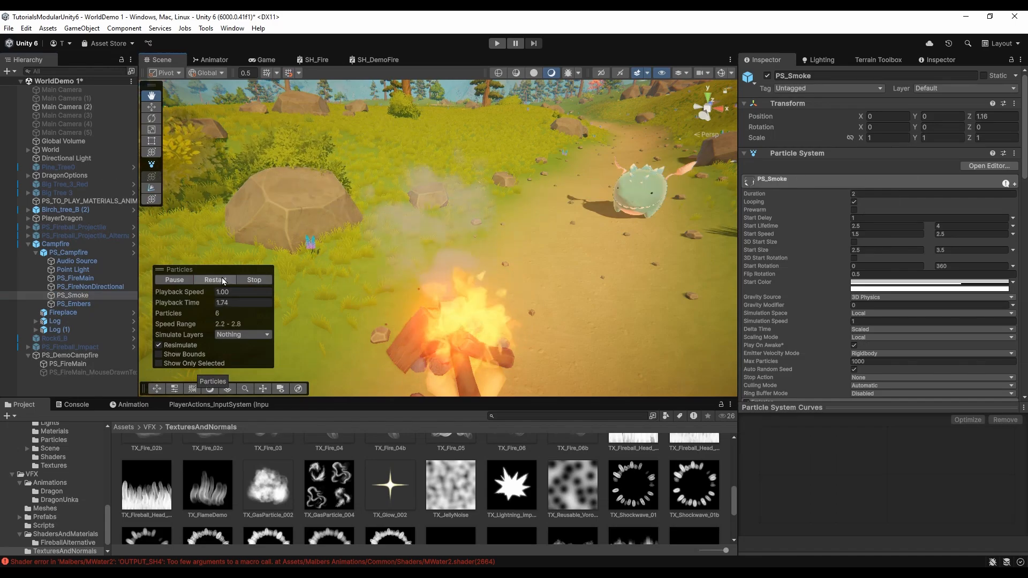
pyautogui.click(222, 280)
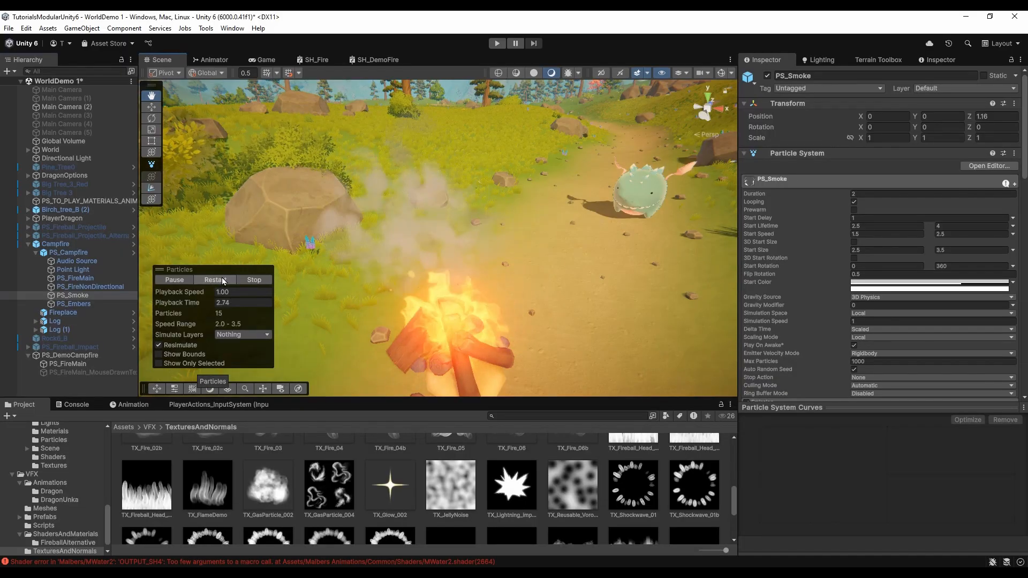
pyautogui.click(222, 279)
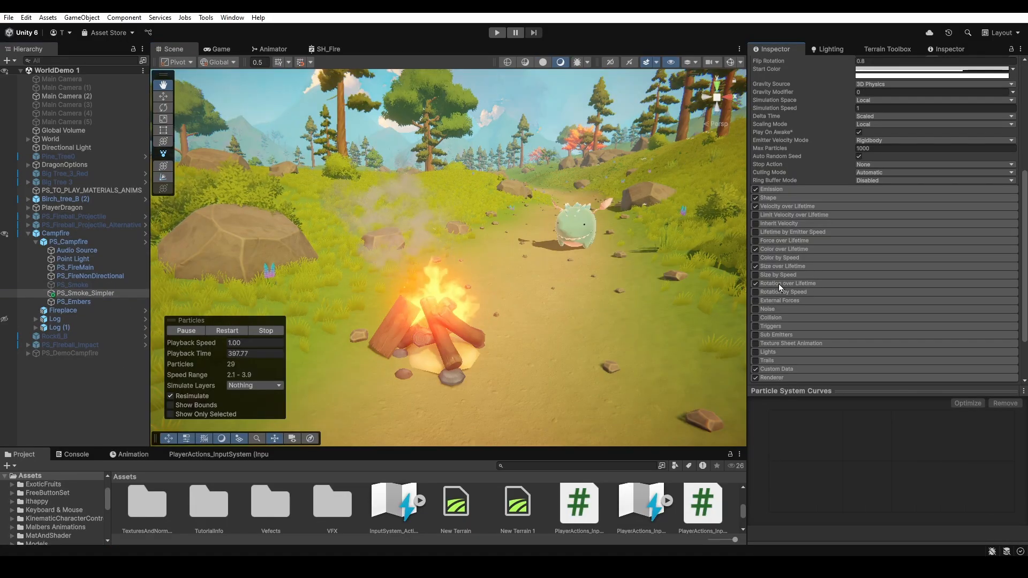
# Step: Expand the Rotation over Lifetime module of PS_Smoke_Simpler to view its angular velocity
pyautogui.click(781, 283)
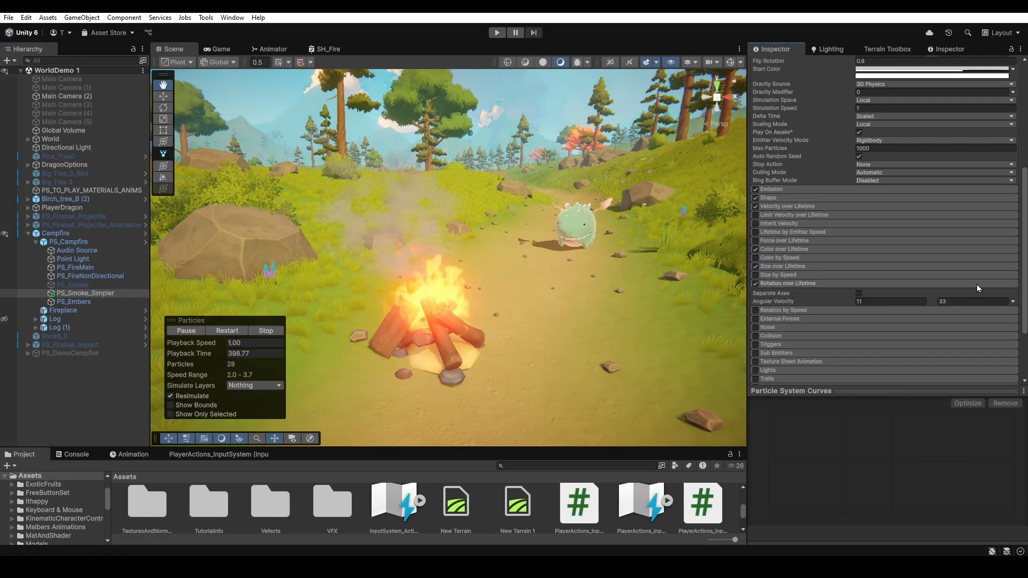
# Step: Review the Start Color modes of PS_Smoke and view both colors of its Random Between Two Colors setting
pyautogui.click(788, 284)
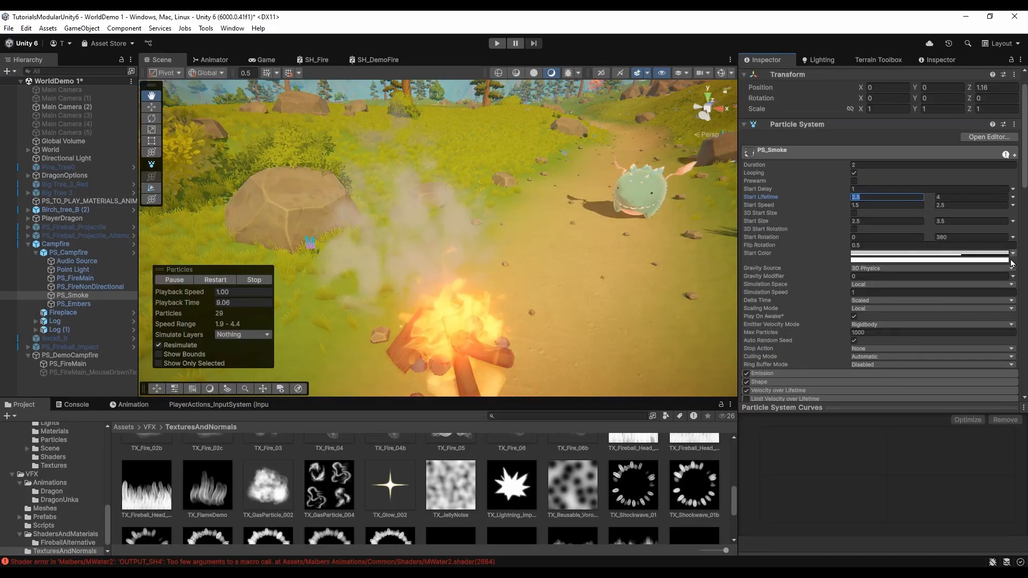
pyautogui.click(1012, 253)
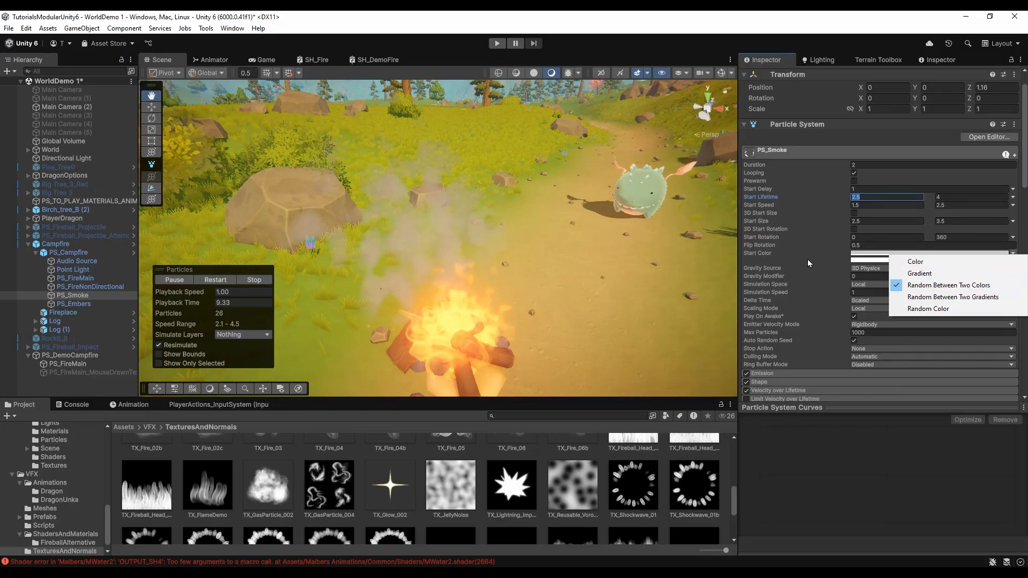
pyautogui.click(864, 254)
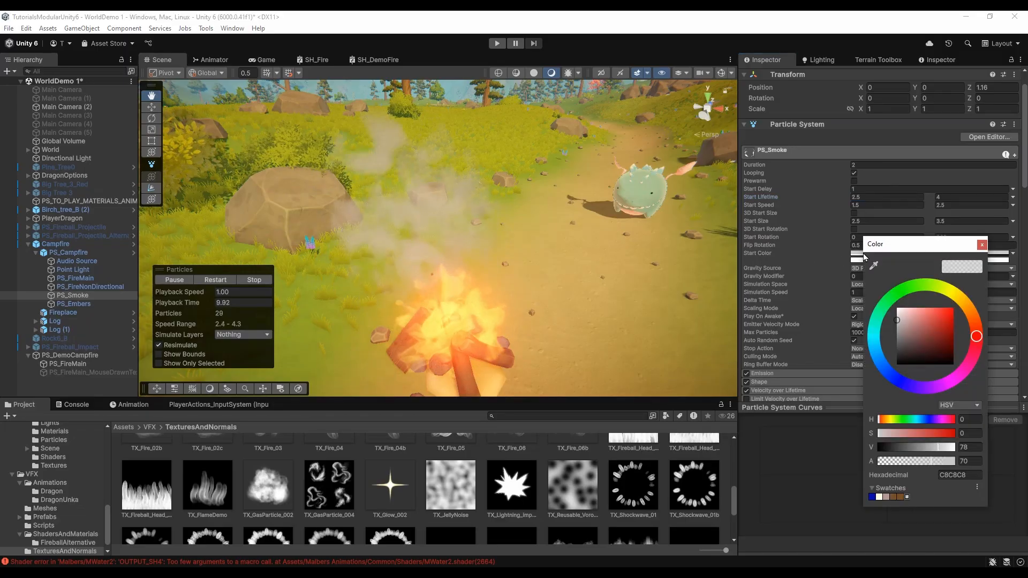
pyautogui.click(982, 245)
pyautogui.click(926, 262)
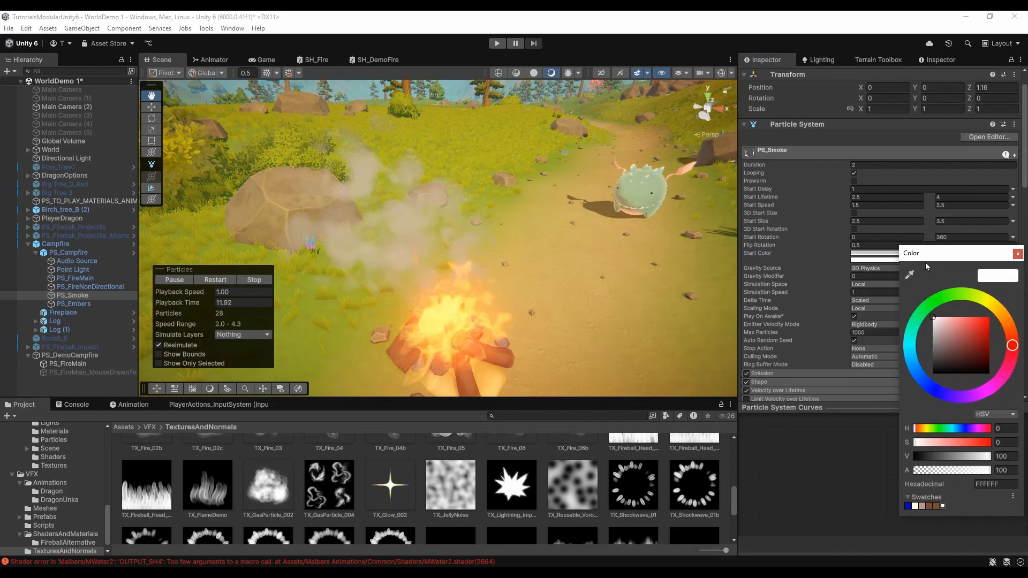
pyautogui.click(1017, 257)
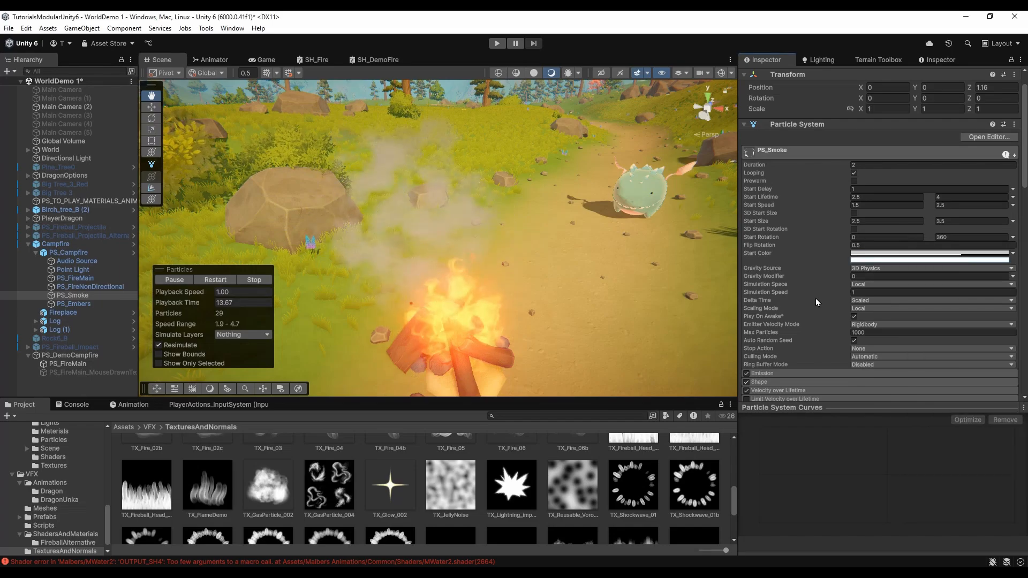
# Step: Open the Color over Lifetime gradient of PS_Smoke and look through its color keys
pyautogui.scroll(-4, 814, 299)
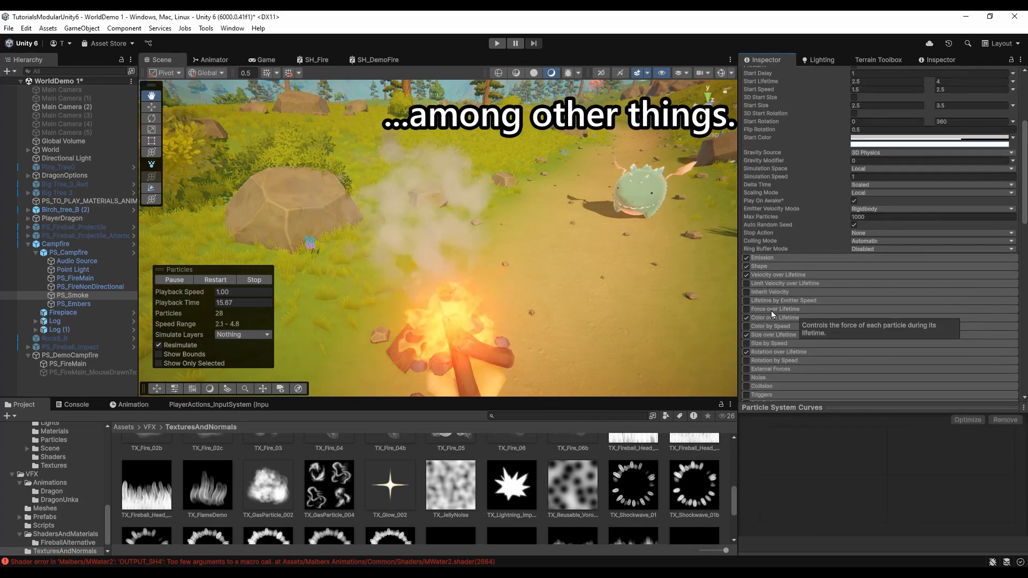
pyautogui.click(773, 316)
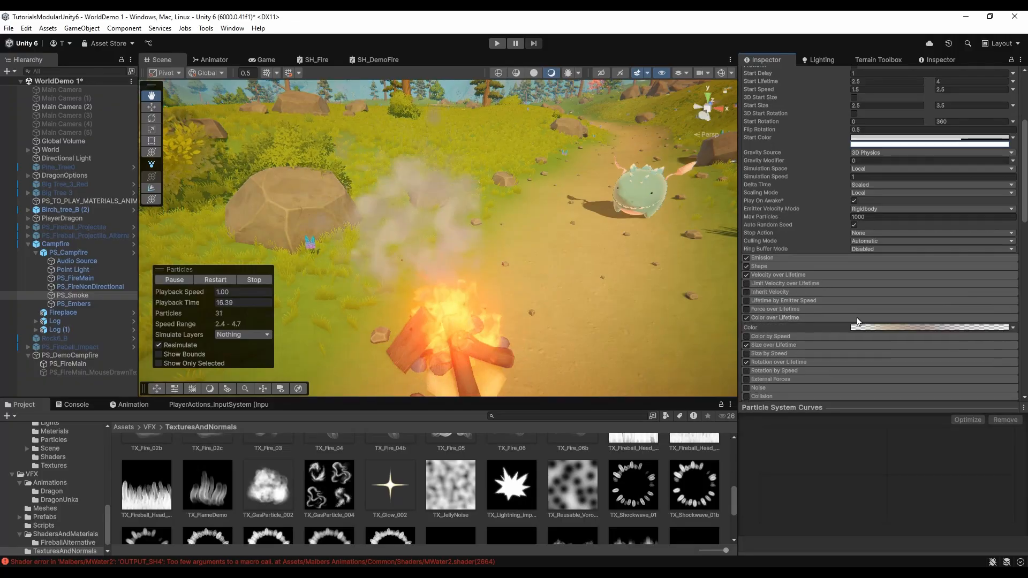
pyautogui.click(874, 327)
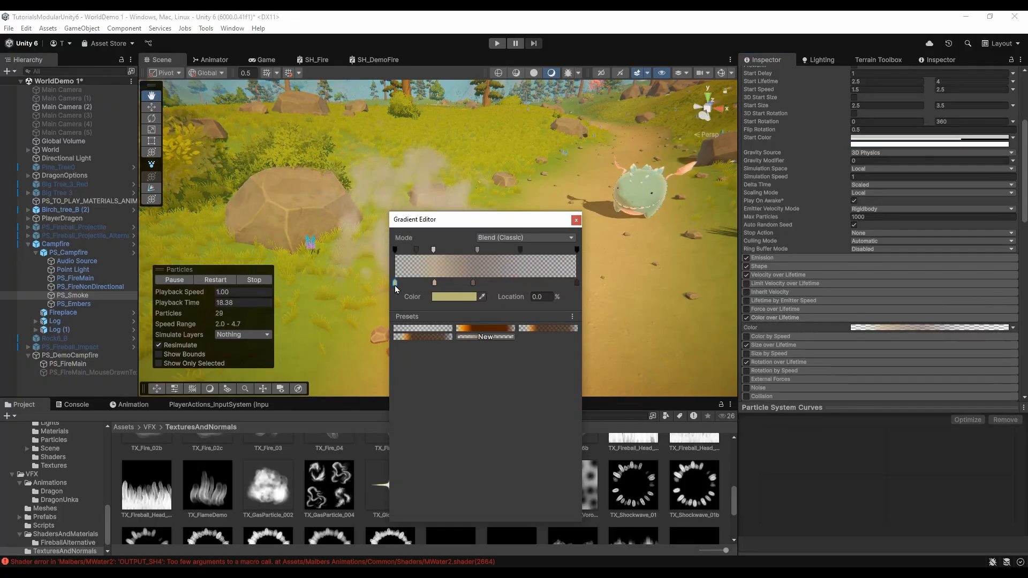
pyautogui.click(434, 283)
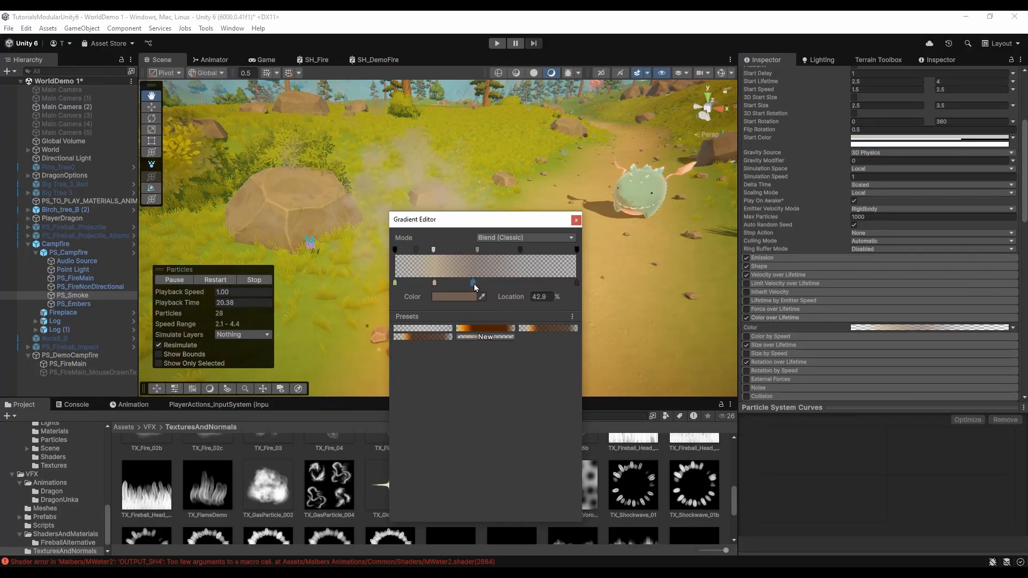
pyautogui.click(396, 283)
# Step: Examine the alpha and location of the opacity keys along the smoke's Color over Lifetime gradient
pyautogui.click(416, 250)
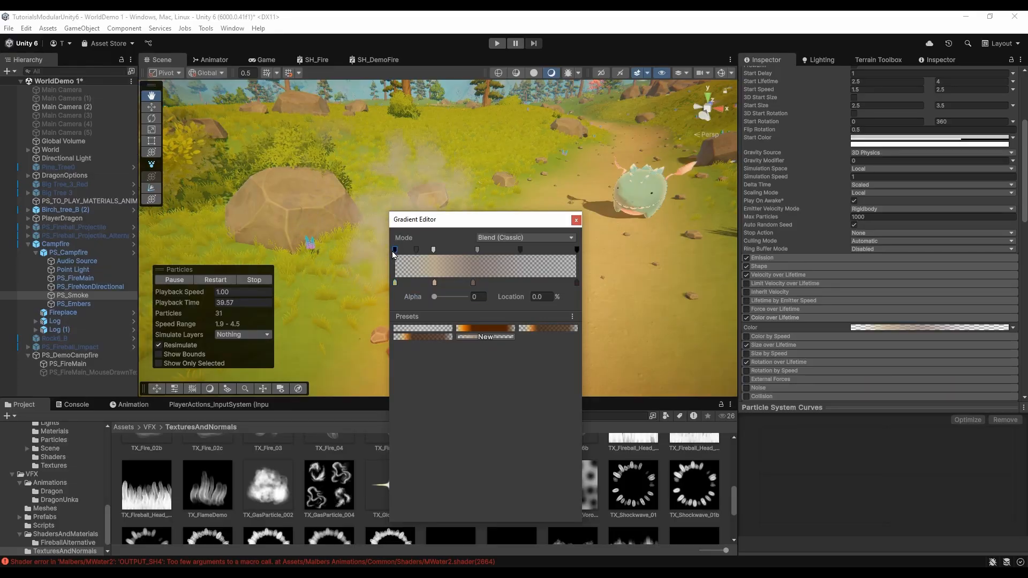
pyautogui.click(433, 250)
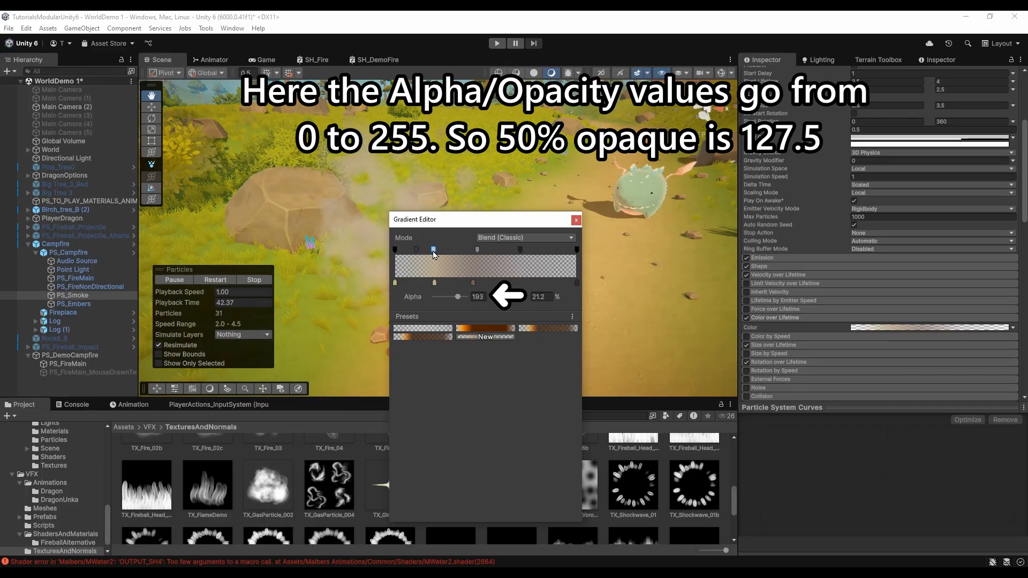
pyautogui.click(477, 250)
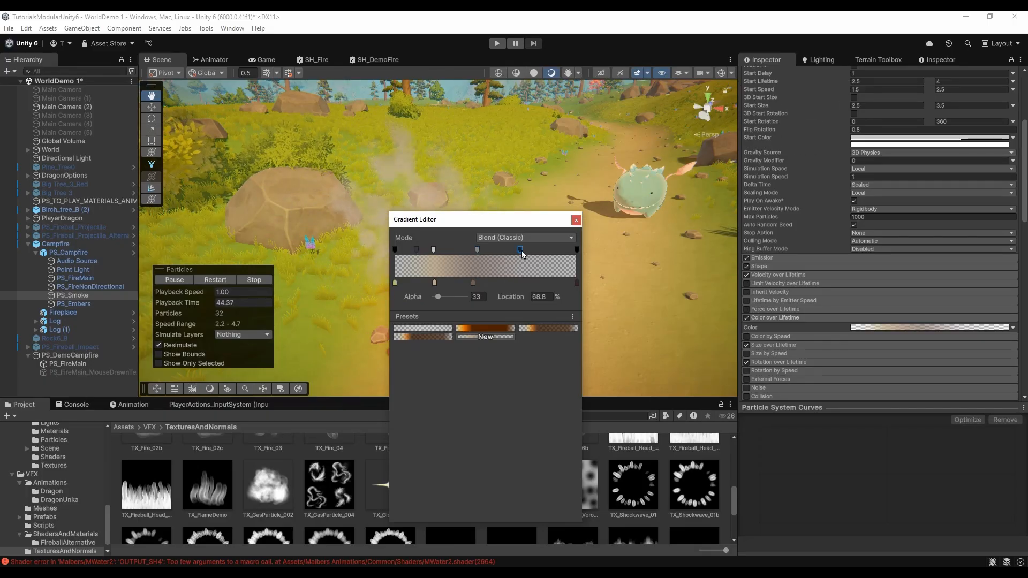
# Step: View the color values of the smoke gradient's last color key and of its third key
pyautogui.click(577, 282)
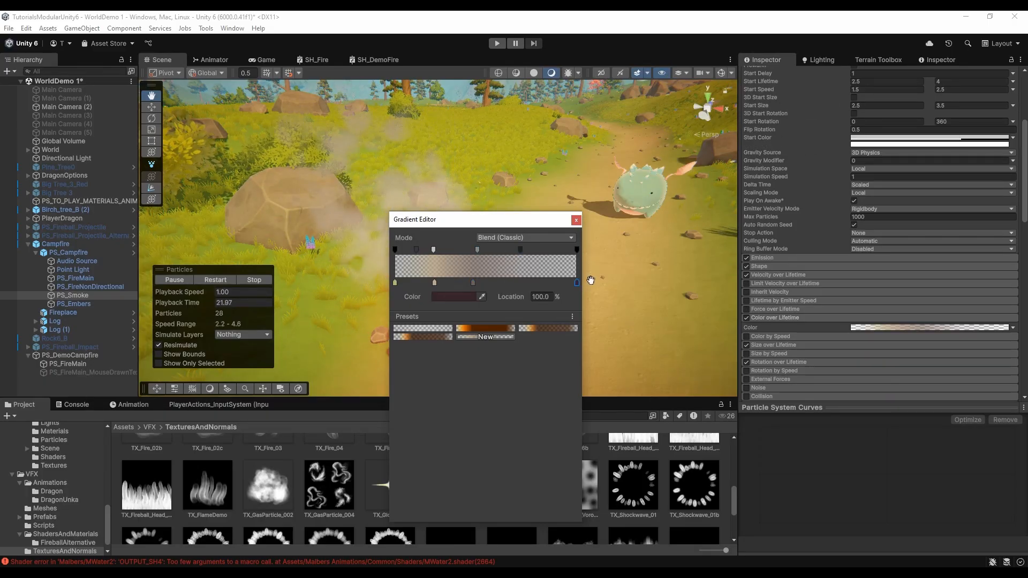
pyautogui.click(454, 297)
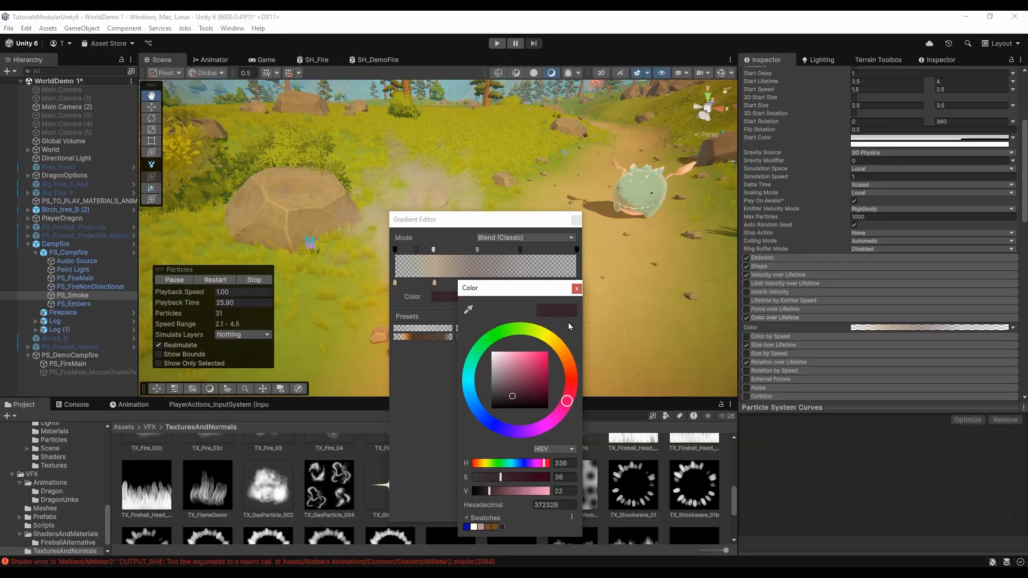
pyautogui.click(577, 288)
pyautogui.click(473, 283)
pyautogui.click(456, 297)
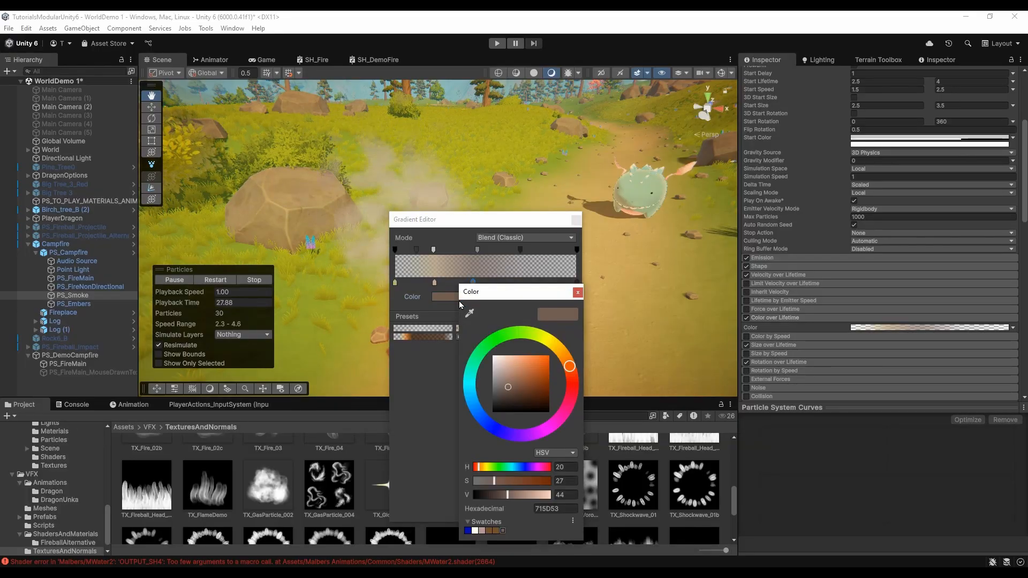
pyautogui.click(578, 293)
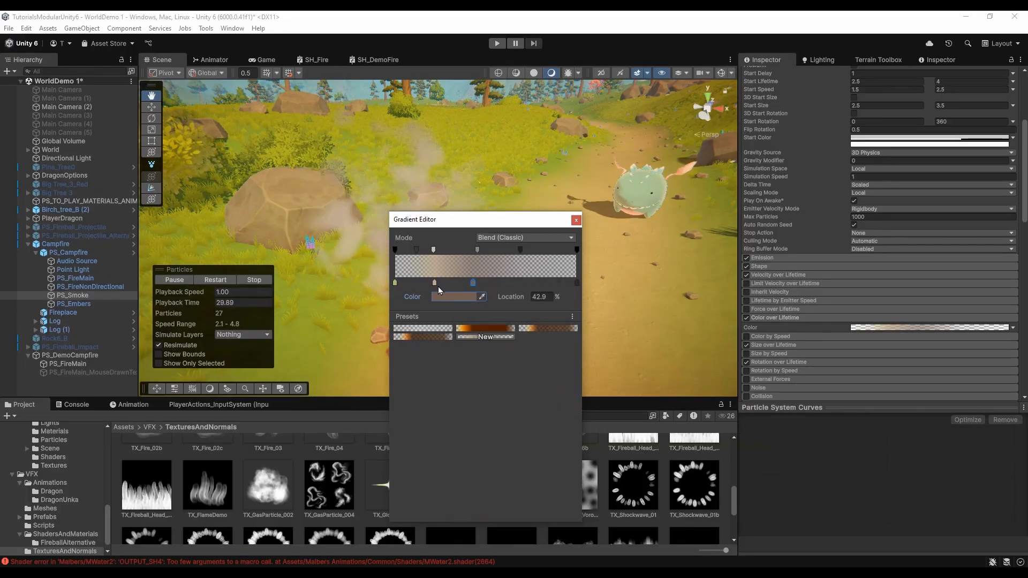
# Step: View the color values of the smoke gradient's second and first color keys, and step through the keys again
pyautogui.click(435, 283)
pyautogui.click(451, 297)
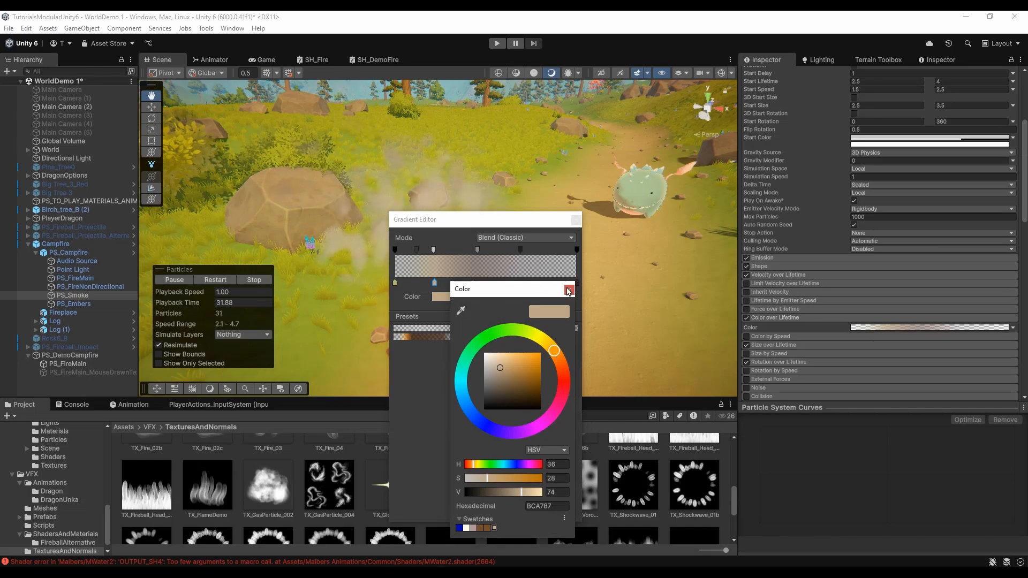
pyautogui.click(395, 283)
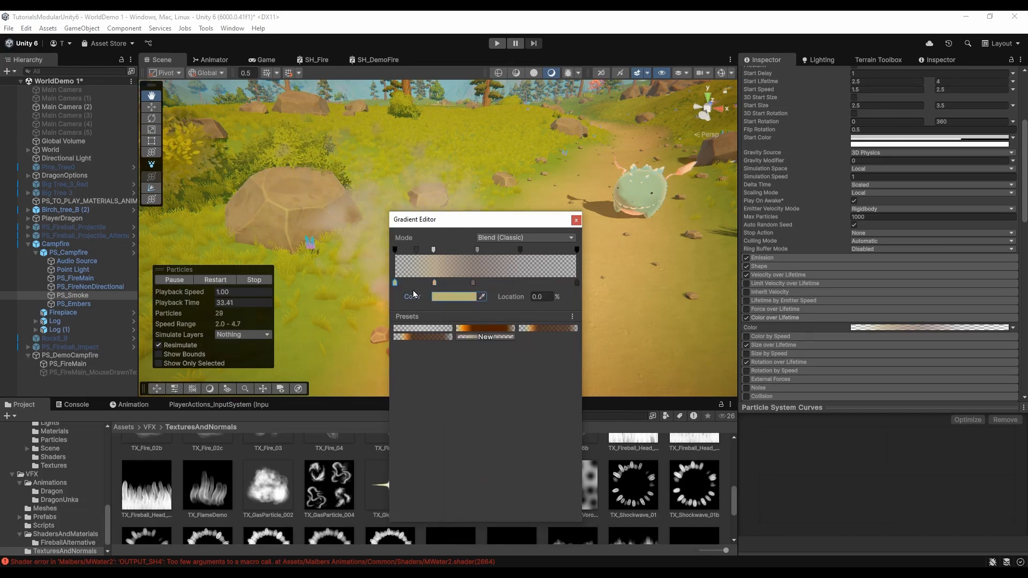
pyautogui.click(448, 297)
pyautogui.click(563, 290)
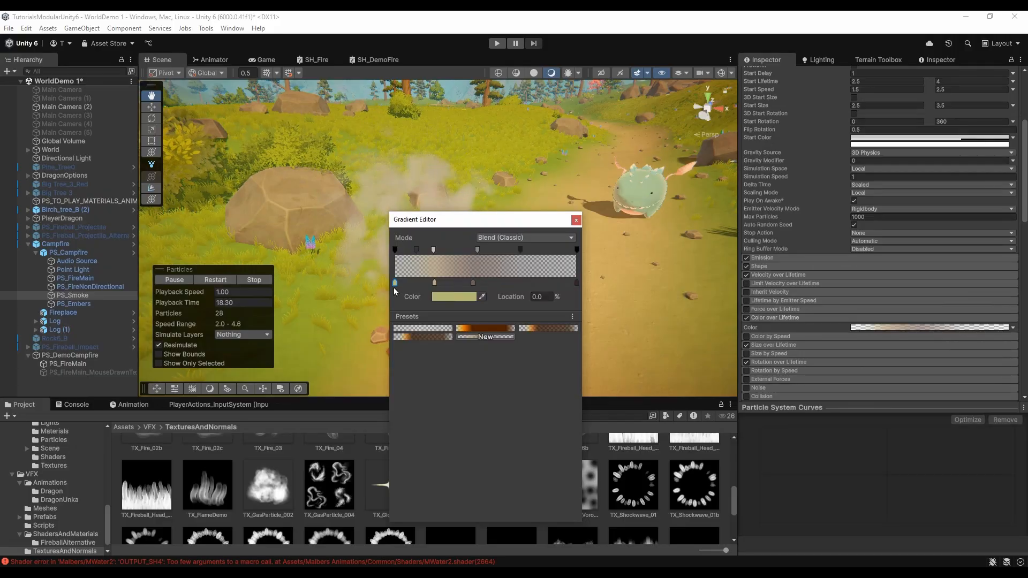
pyautogui.click(434, 283)
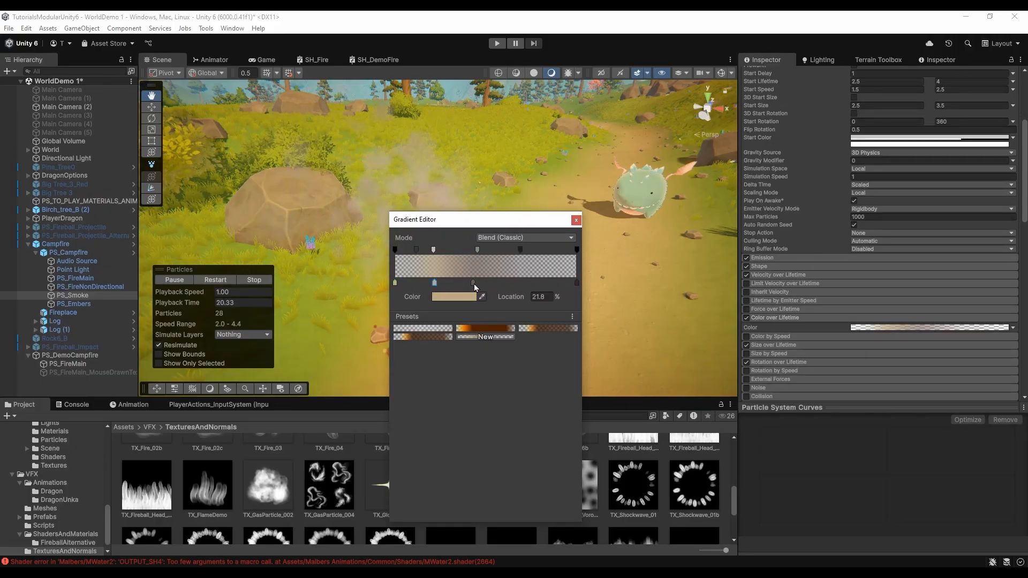
pyautogui.click(577, 282)
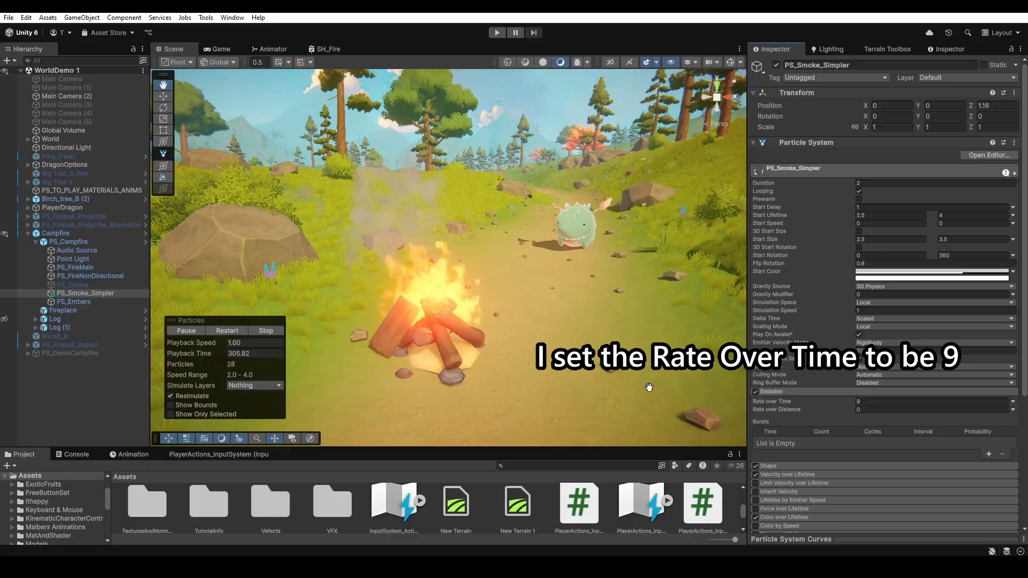
# Step: Collapse the Emission module of PS_Smoke_Simpler and try a random Start Speed between 1.5 and 2.5
pyautogui.click(795, 392)
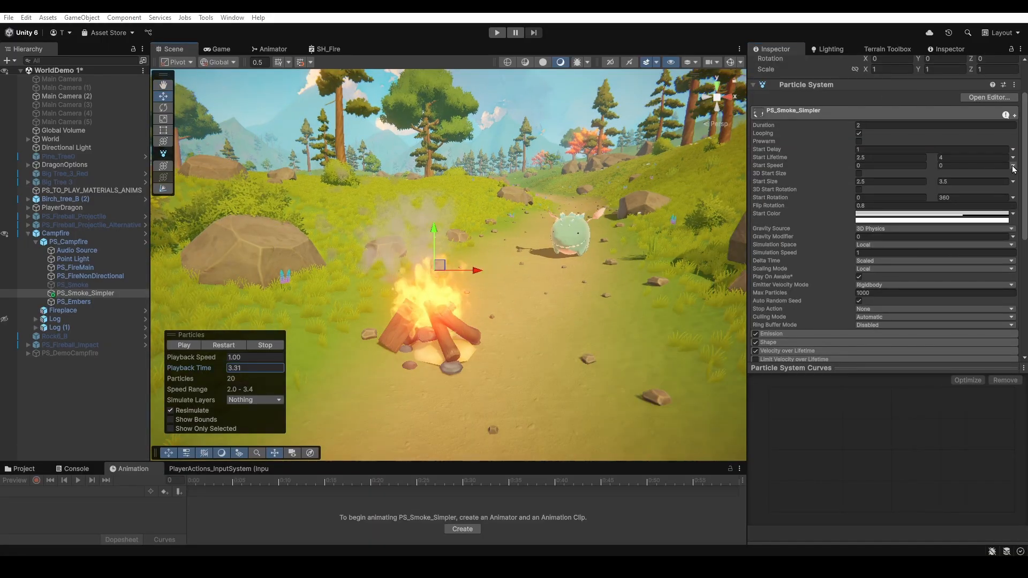
pyautogui.click(900, 166)
pyautogui.write('1.5')
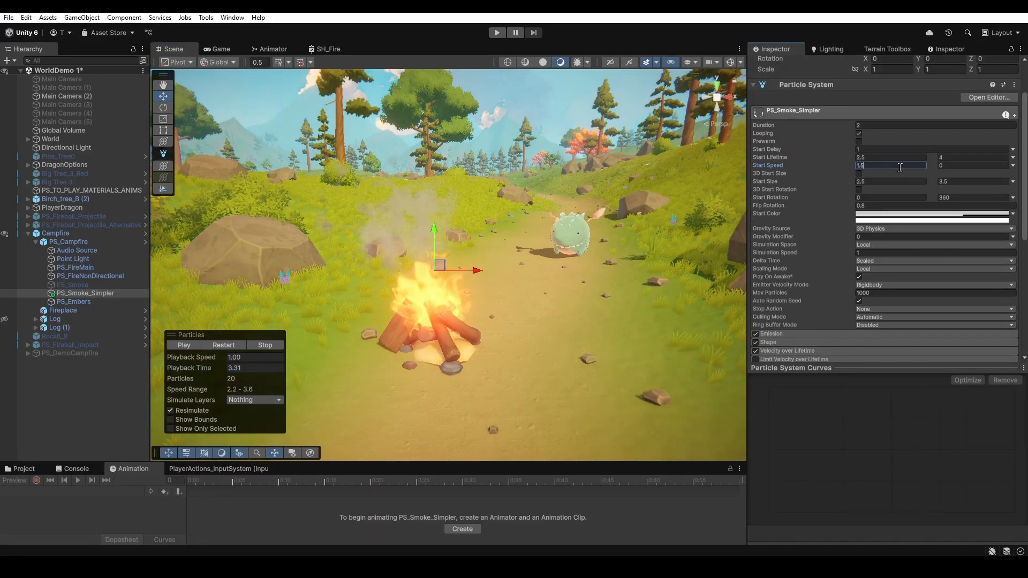
pyautogui.click(946, 167)
pyautogui.write('2.5')
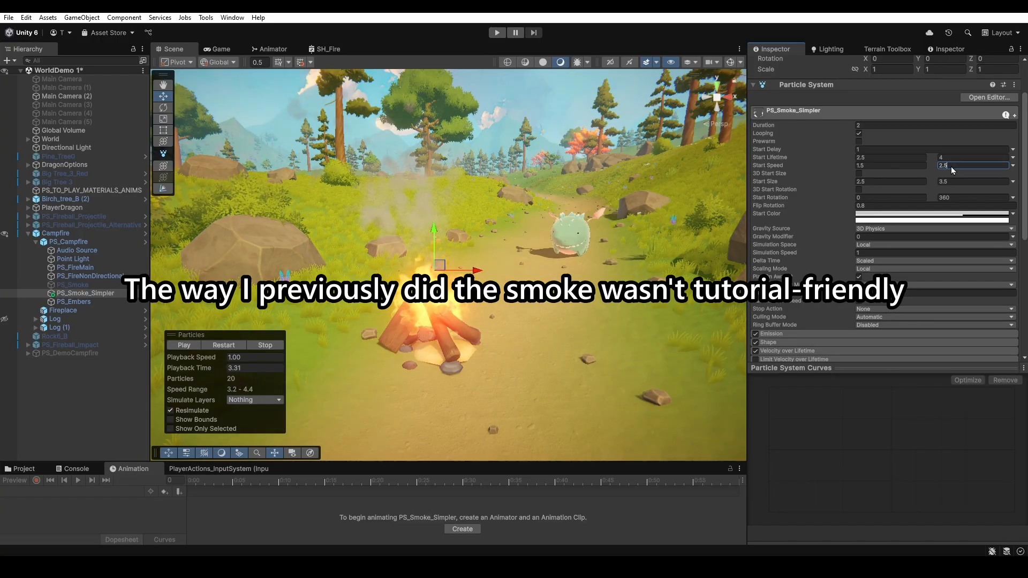
# Step: Set the Start Speed of PS_Smoke_Simpler to a single constant value of 0
pyautogui.moveTo(951, 166); pyautogui.dragTo(930, 163)
pyautogui.write('0')
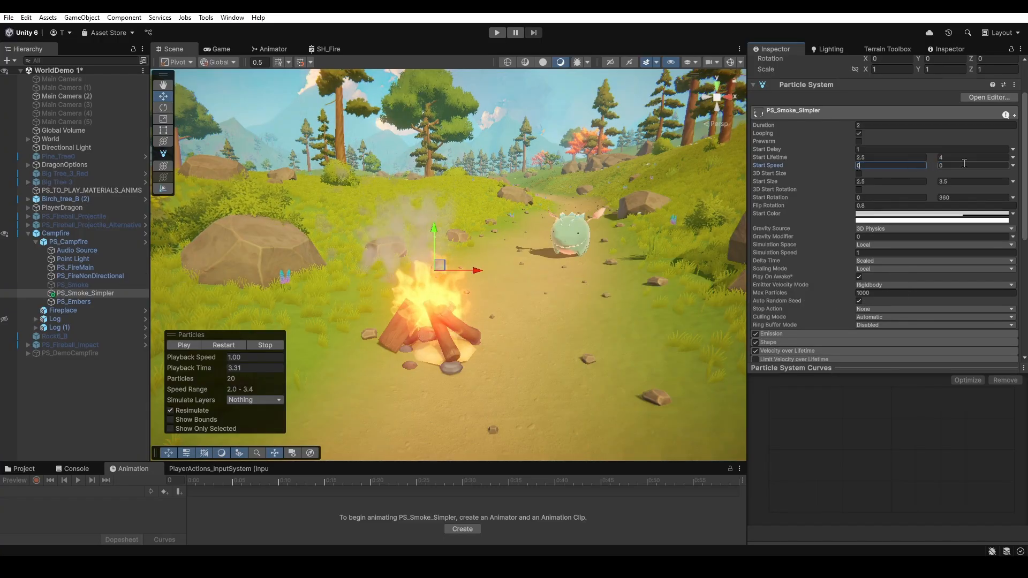
pyautogui.click(1013, 165)
pyautogui.click(910, 173)
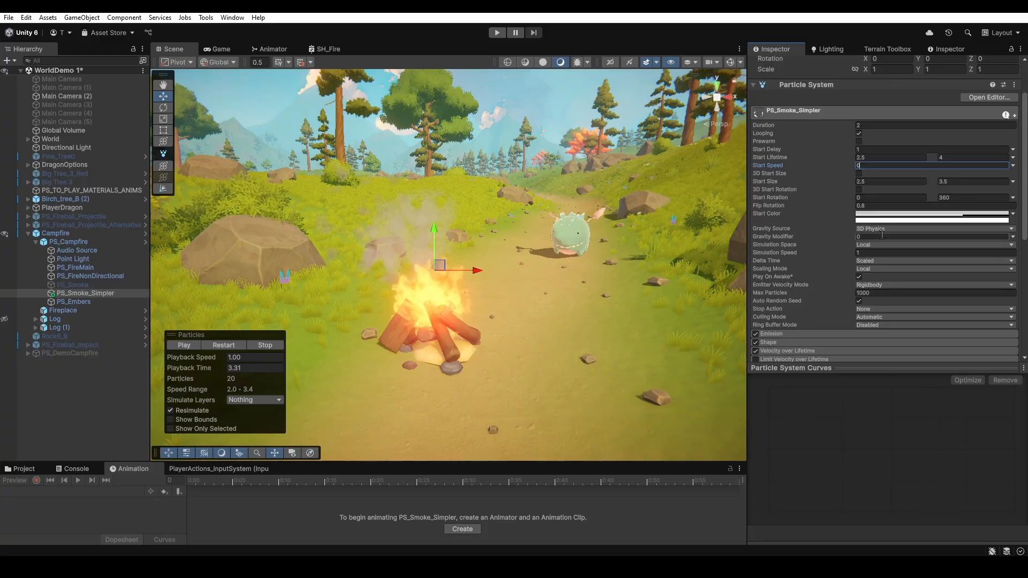
# Step: Expand Velocity over Lifetime of PS_Smoke_Simpler and show its Linear X curve in the enlarged curve view
pyautogui.click(792, 352)
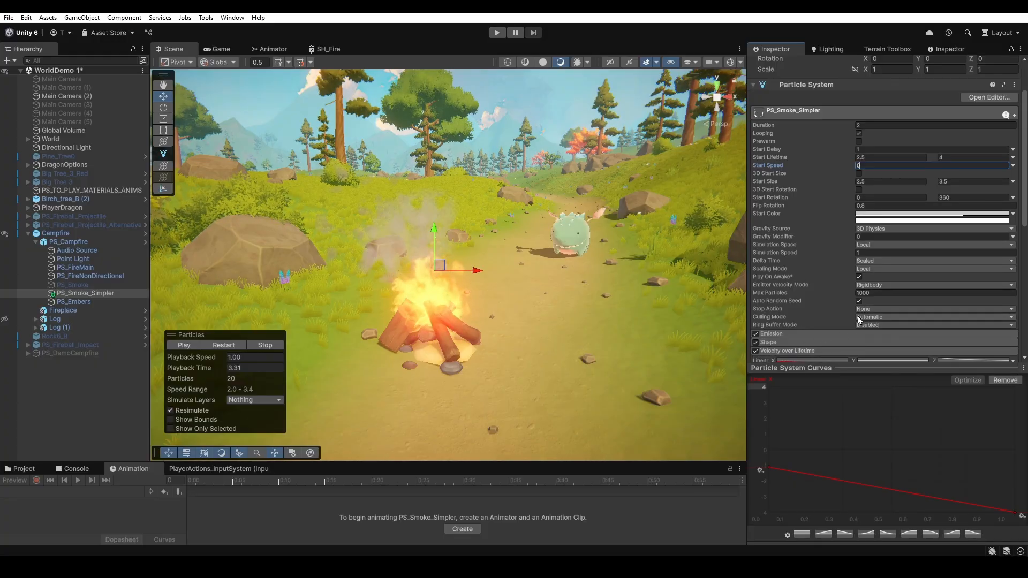
pyautogui.scroll(-2, 869, 329)
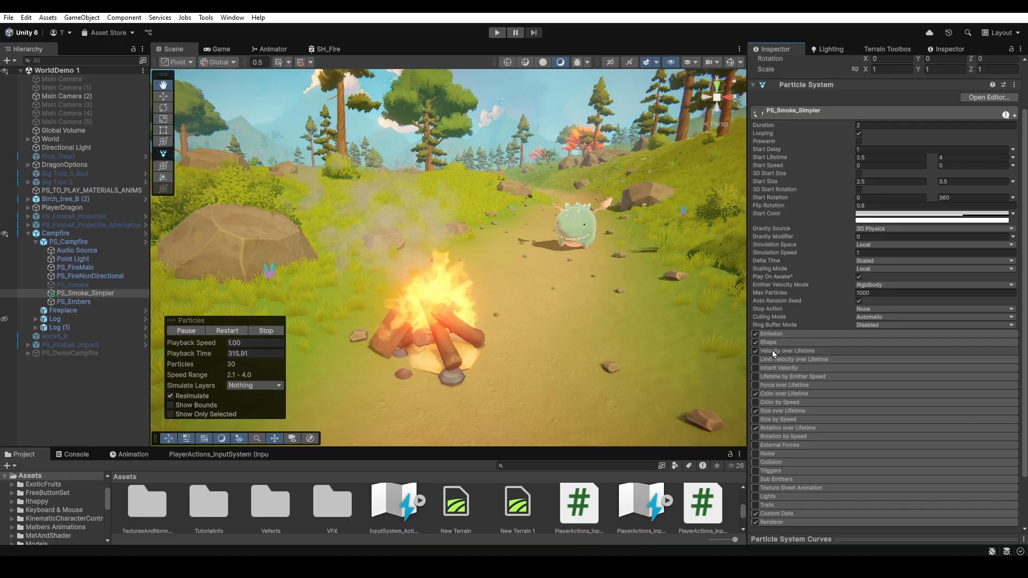
pyautogui.click(773, 350)
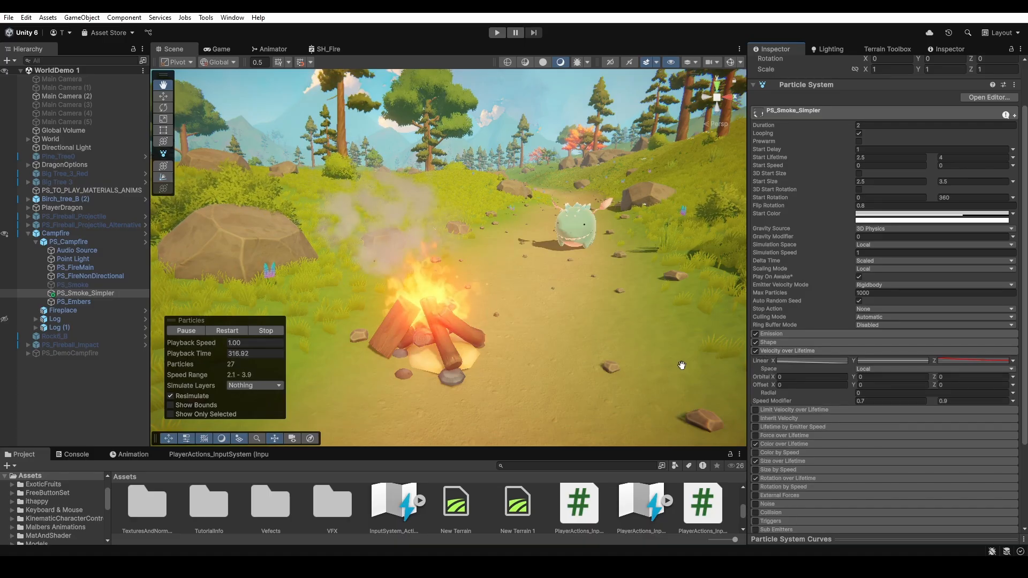
pyautogui.click(788, 361)
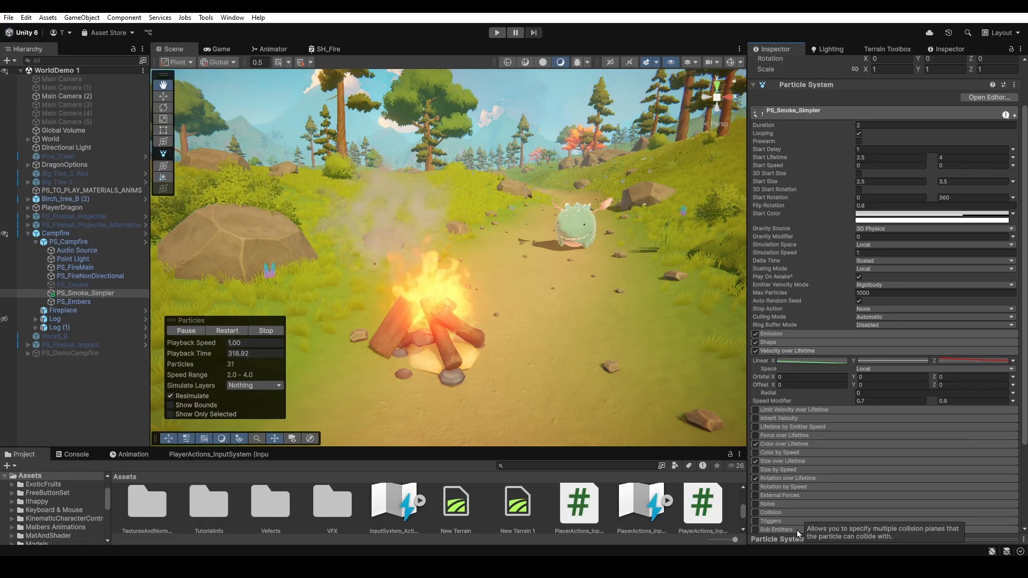
pyautogui.moveTo(804, 537); pyautogui.dragTo(812, 393)
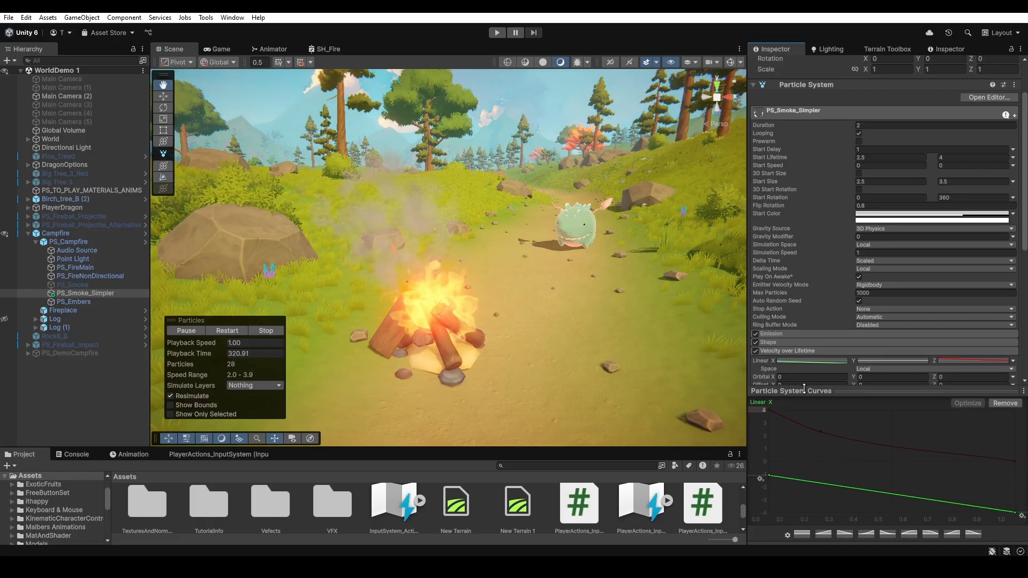
pyautogui.click(814, 360)
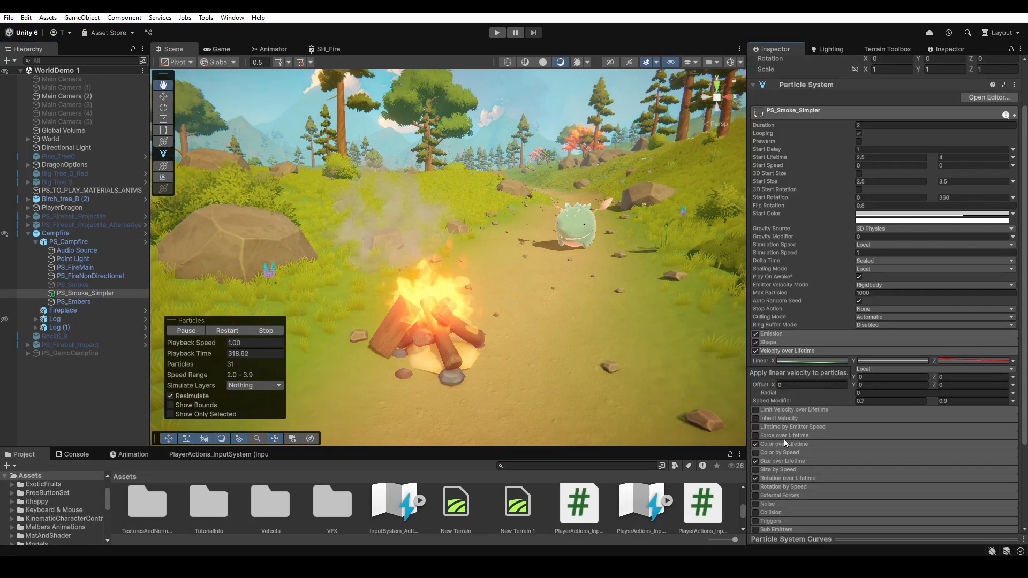
pyautogui.moveTo(804, 450); pyautogui.dragTo(804, 393)
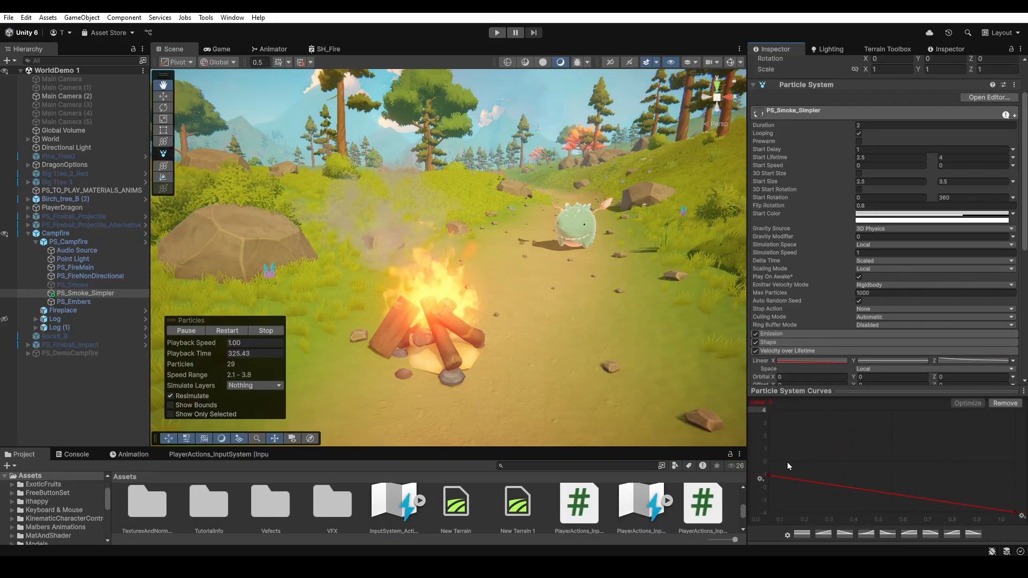
# Step: Examine the time and value of the Linear X curve's first key and select its end key
pyautogui.click(769, 475)
pyautogui.press('Return')
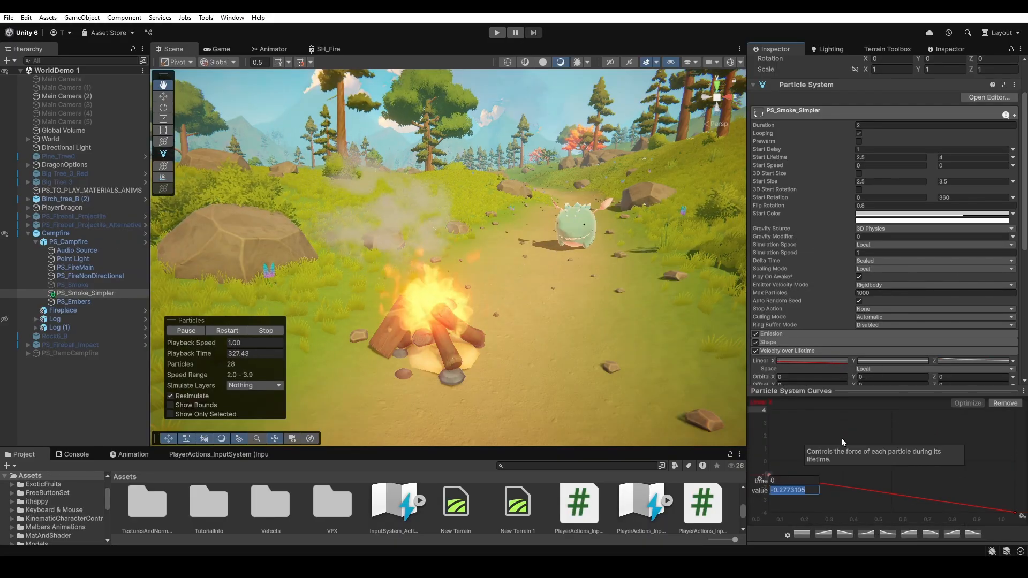
pyautogui.moveTo(982, 475); pyautogui.dragTo(1019, 527)
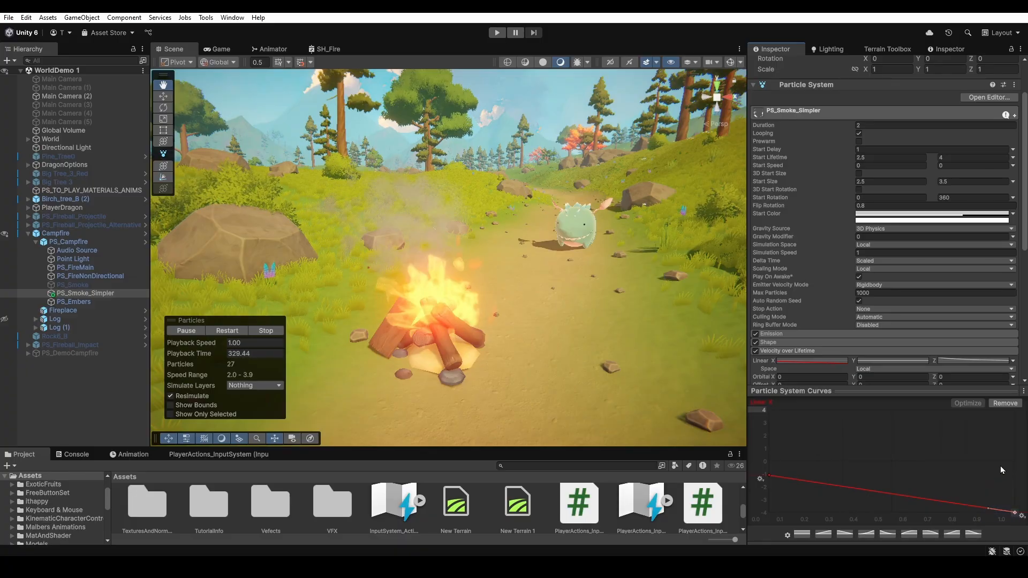
# Step: Finish checking the Linear X curve's end key and show the Linear Y and Linear Z velocity curves of PS_Smoke_Simpler
pyautogui.press('Return')
pyautogui.click(987, 435)
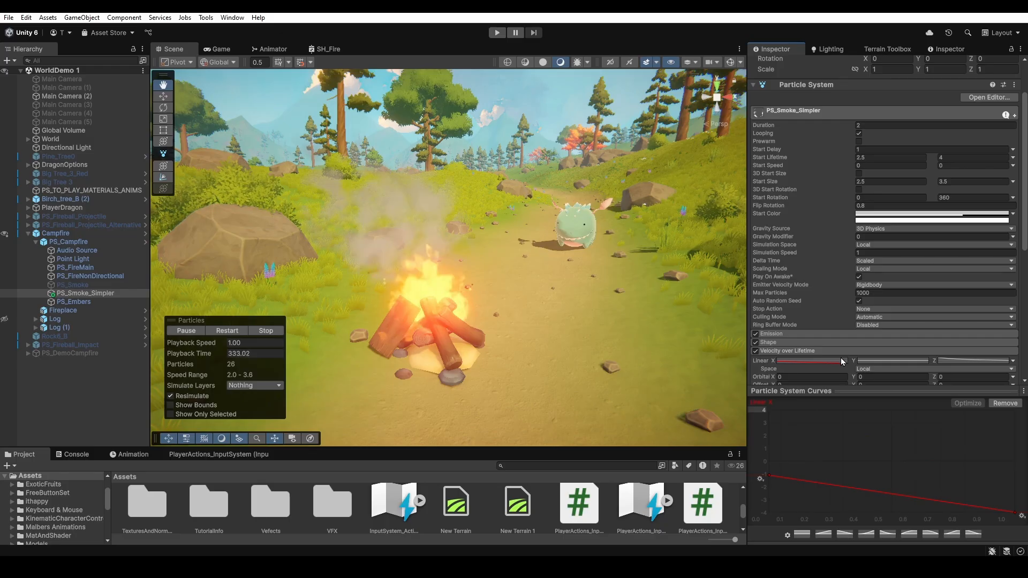
pyautogui.click(841, 360)
pyautogui.click(872, 361)
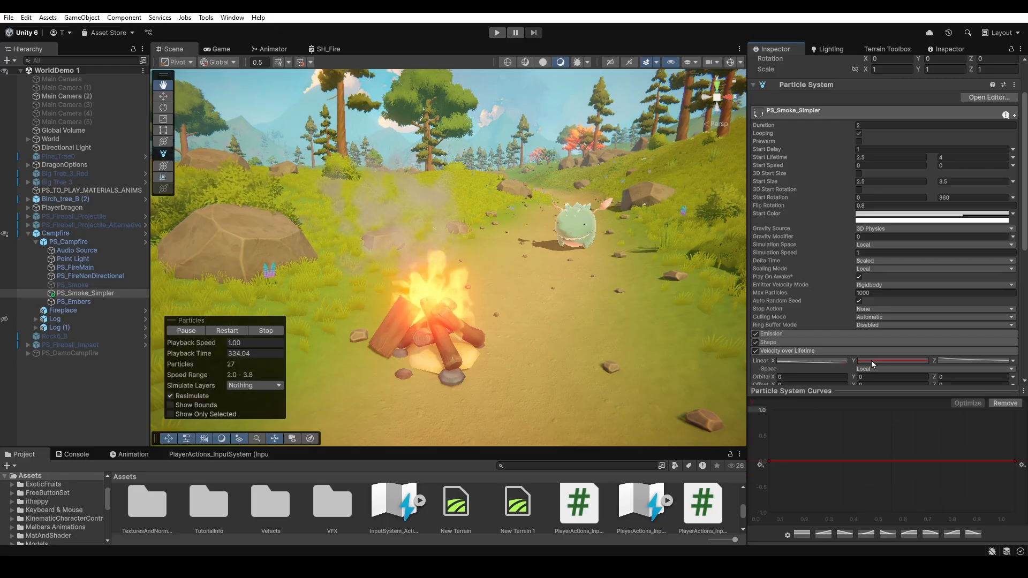
pyautogui.click(955, 361)
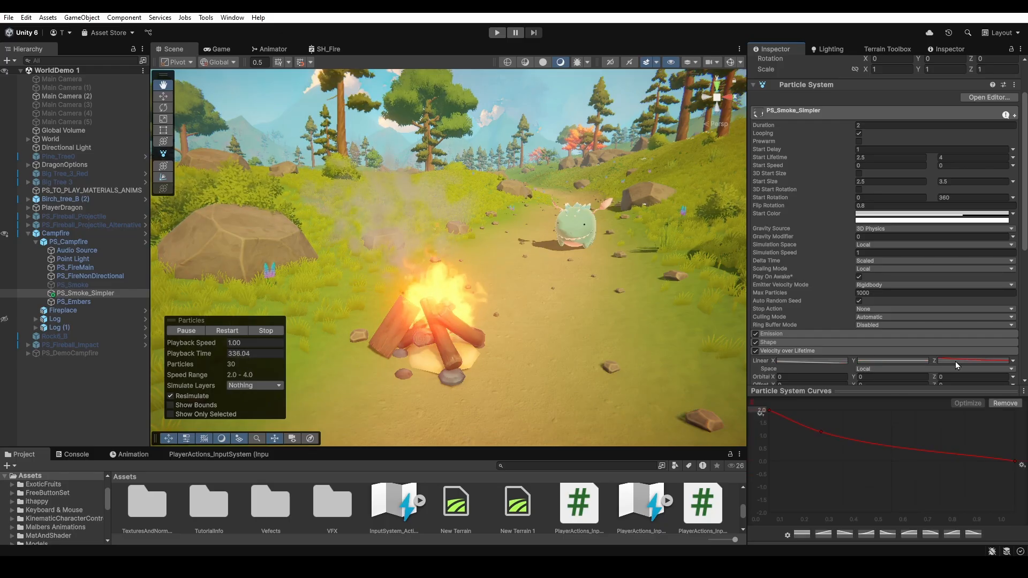
# Step: Examine the time and value of the first, middle and end keys of the Linear Z velocity curve
pyautogui.moveTo(790, 446); pyautogui.dragTo(768, 403)
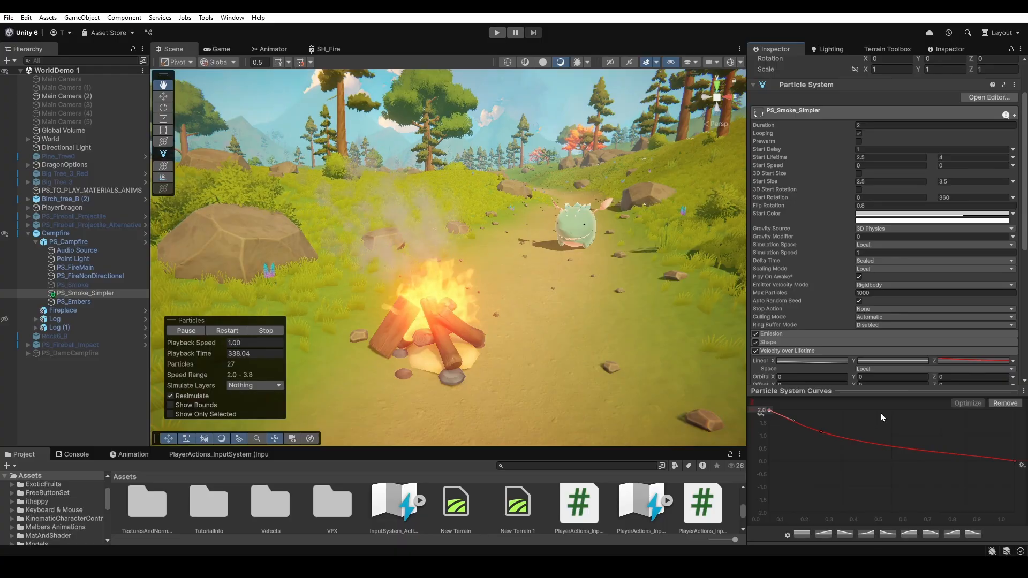
pyautogui.press('Return')
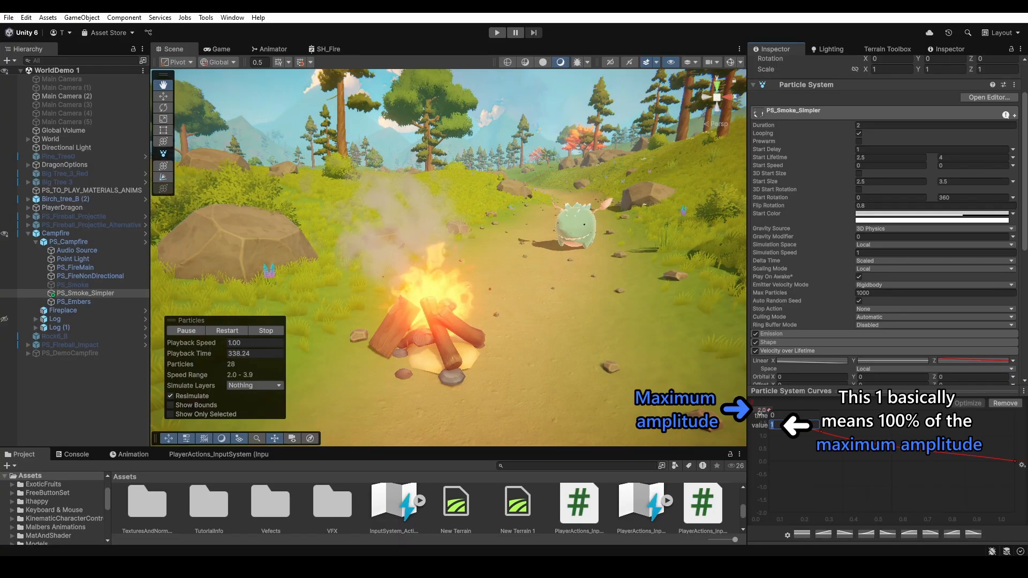
pyautogui.click(821, 432)
pyautogui.press('Return')
pyautogui.press('Return')
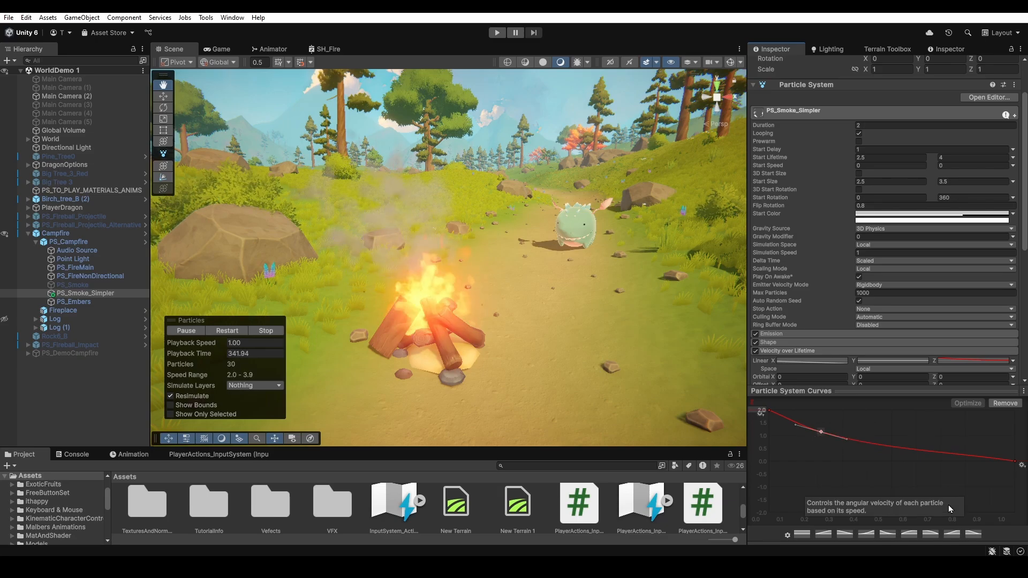
pyautogui.click(1015, 461)
pyautogui.press('Return')
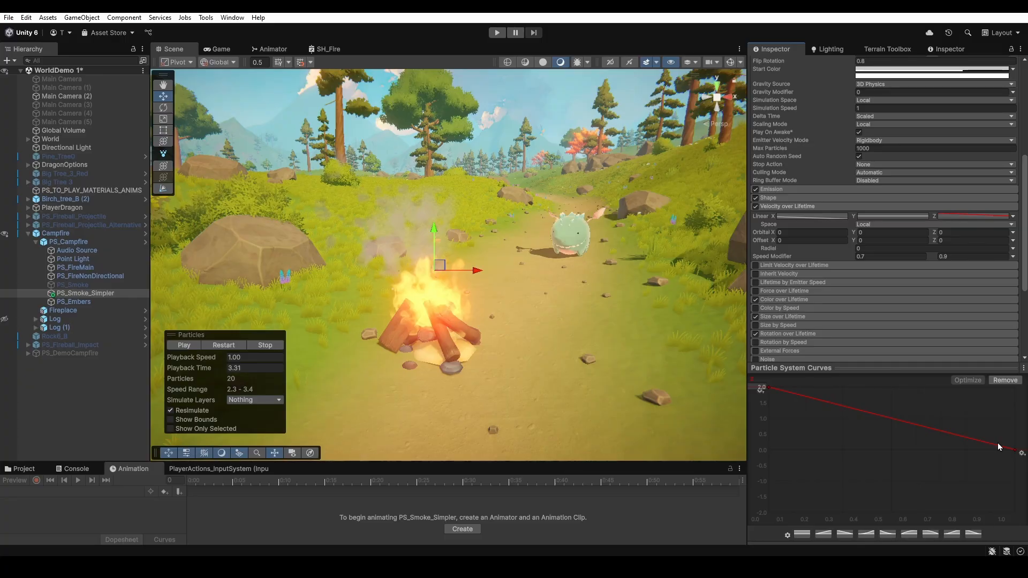
# Step: Add a key to the straight Linear Z curve near time 0.2 and pull it down to about 1.1 to bend the curve
pyautogui.doubleClick(822, 401)
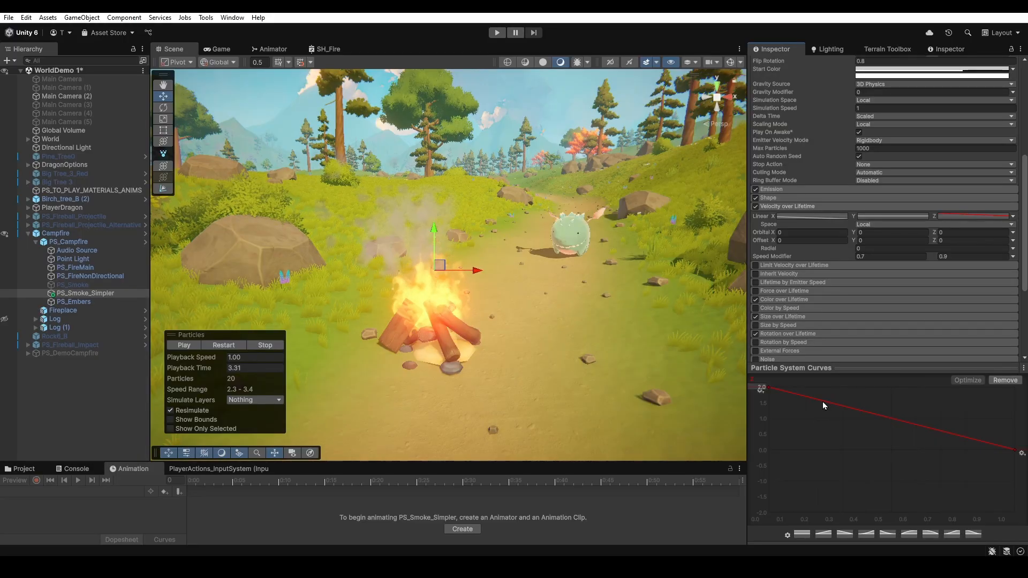
pyautogui.moveTo(824, 402); pyautogui.dragTo(814, 416)
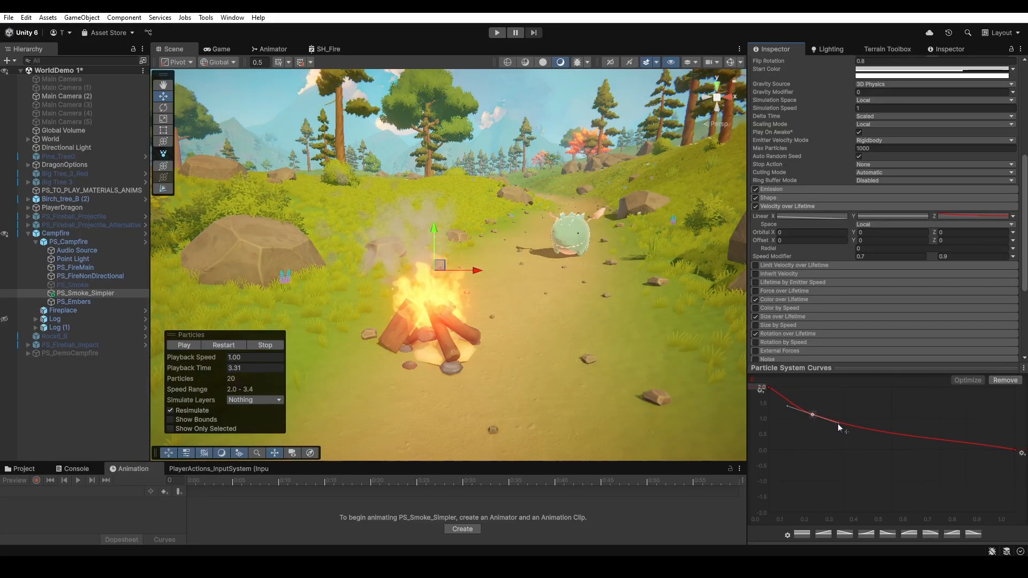
pyautogui.click(769, 387)
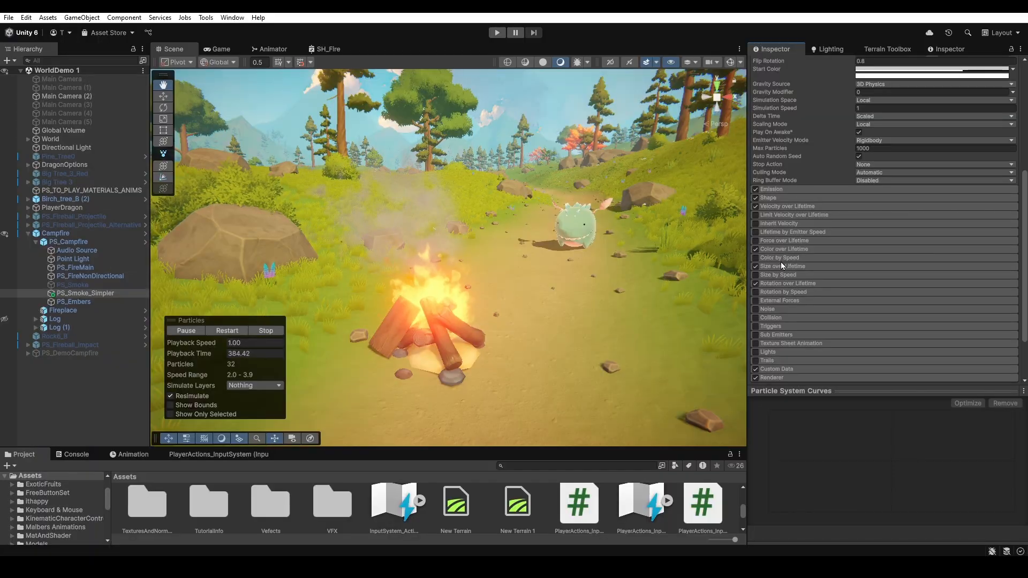
# Step: Expand Size over Lifetime of PS_Smoke_Simpler, check the Size mode options and show its curve in the enlarged view
pyautogui.click(781, 266)
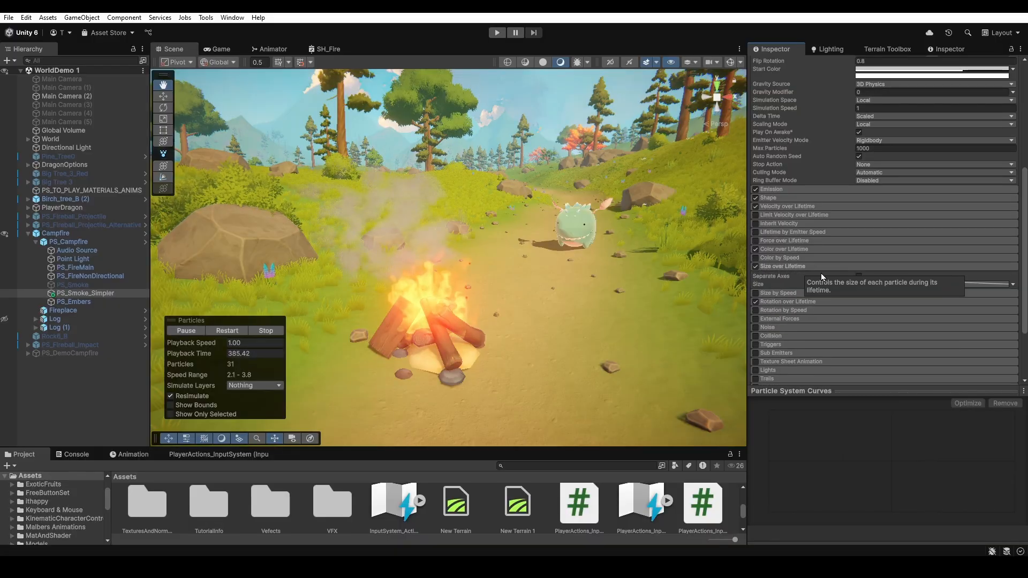
pyautogui.click(1010, 284)
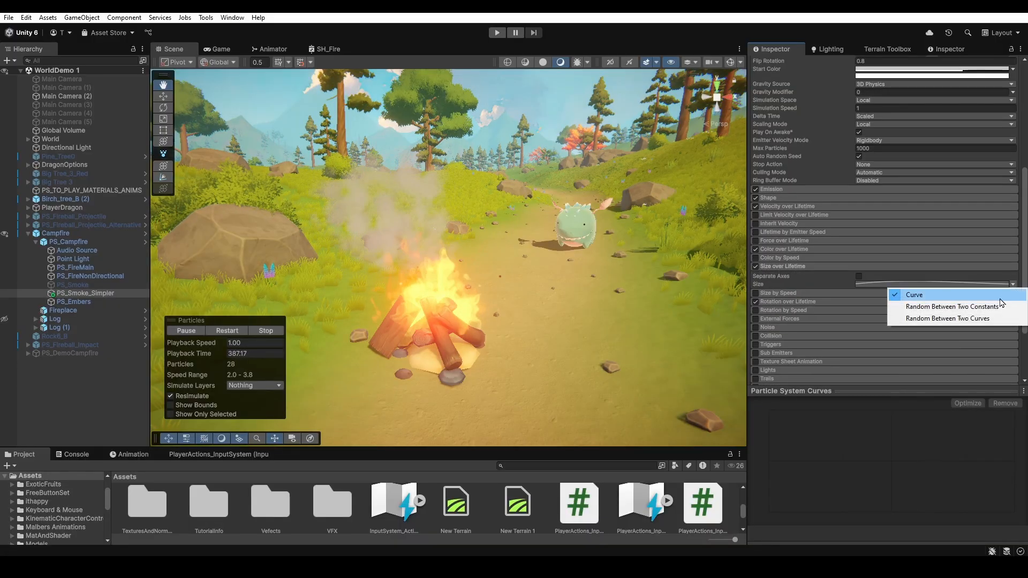
pyautogui.click(864, 284)
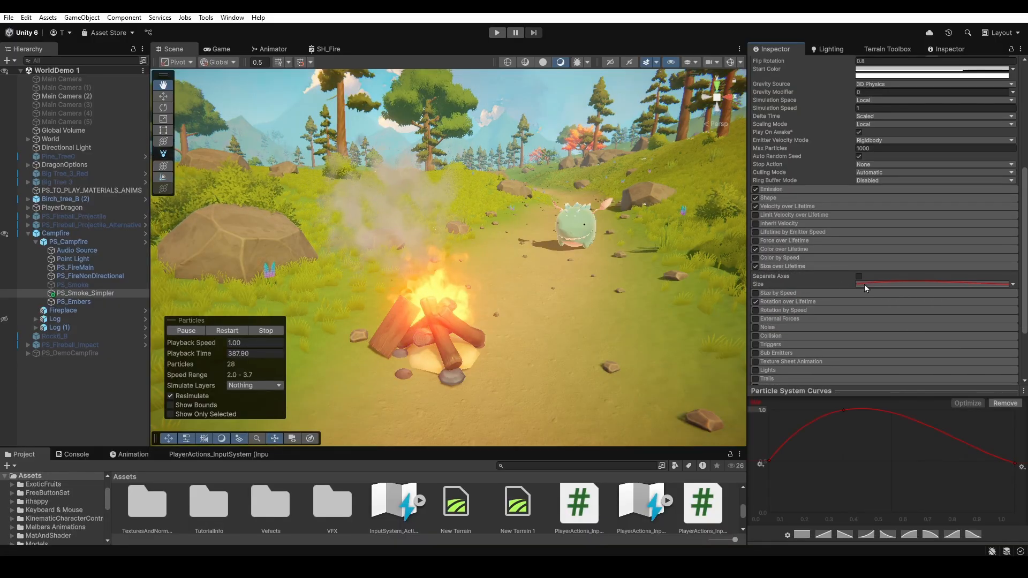
# Step: Examine the time and value of the Size curve's first, end and peak keys, and collapse Size over Lifetime
pyautogui.moveTo(851, 499); pyautogui.dragTo(766, 453)
pyautogui.press('Return')
pyautogui.moveTo(946, 492); pyautogui.dragTo(1018, 441)
pyautogui.press('Return')
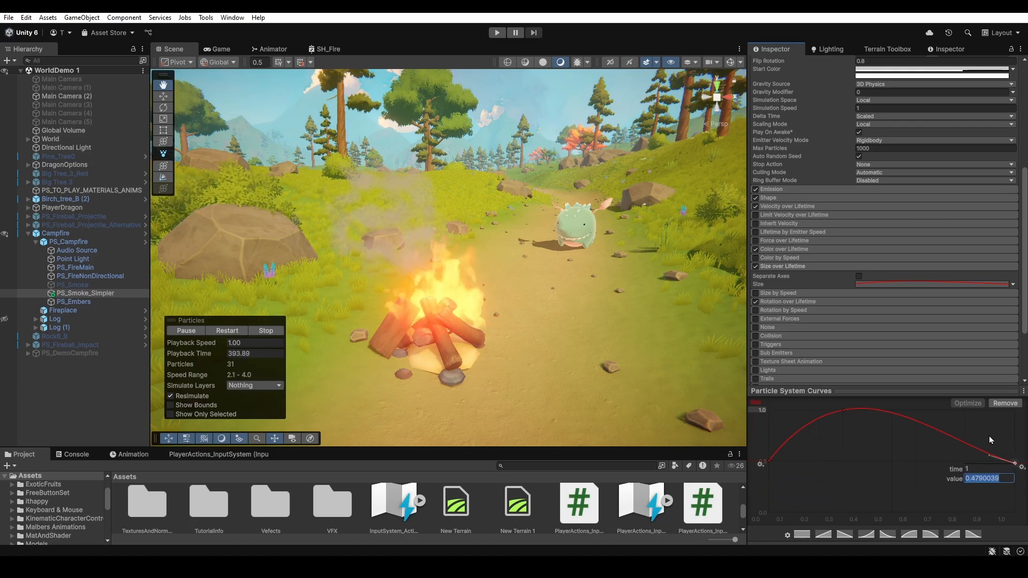
pyautogui.press('Return')
pyautogui.click(844, 410)
pyautogui.press('Return')
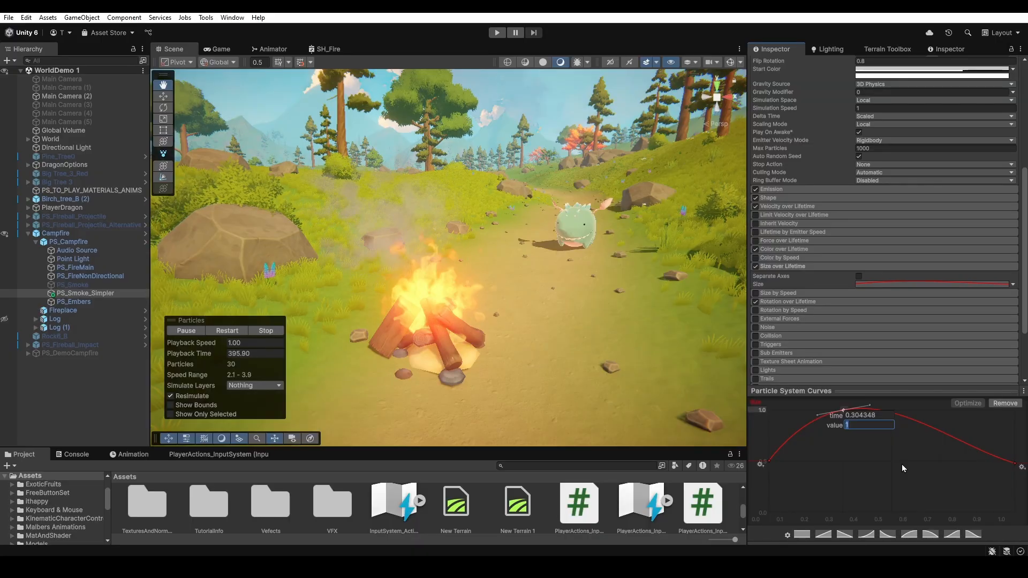
pyautogui.press('Return')
pyautogui.click(815, 266)
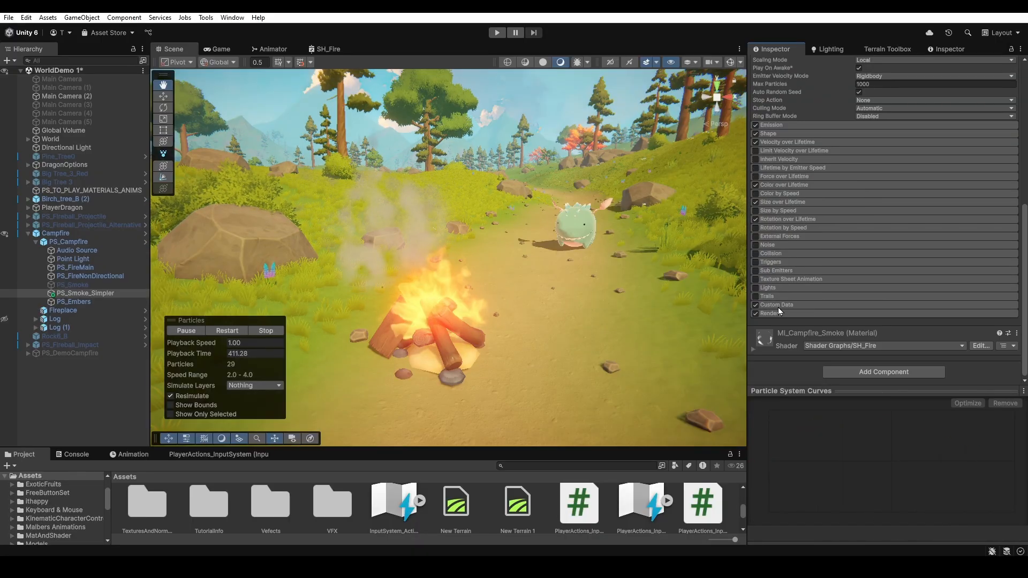
# Step: Expand Custom Data, examine the keys of the DissolveXtoZ curve, and collapse the module
pyautogui.click(779, 305)
pyautogui.scroll(-2, 828, 256)
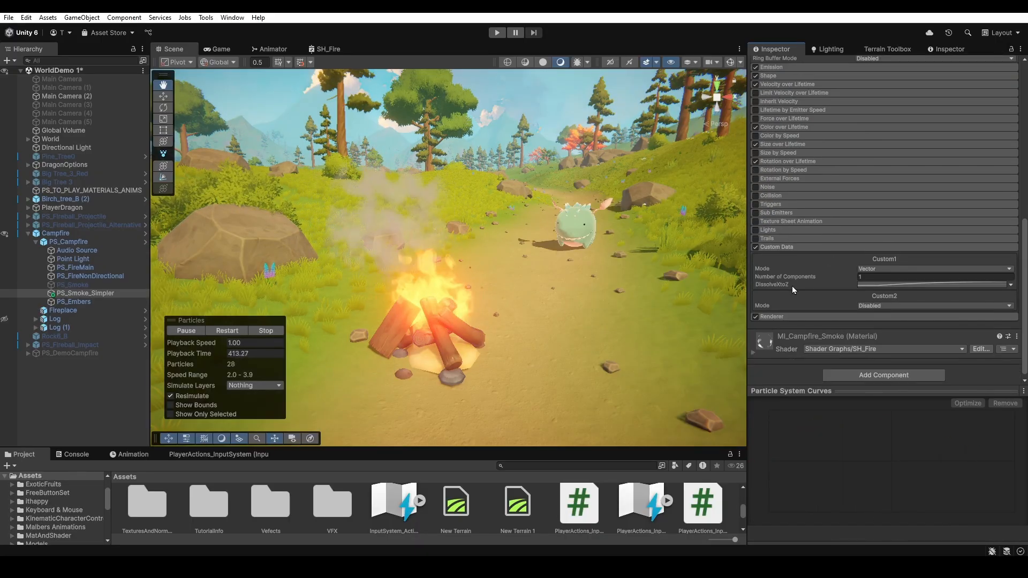
pyautogui.click(876, 285)
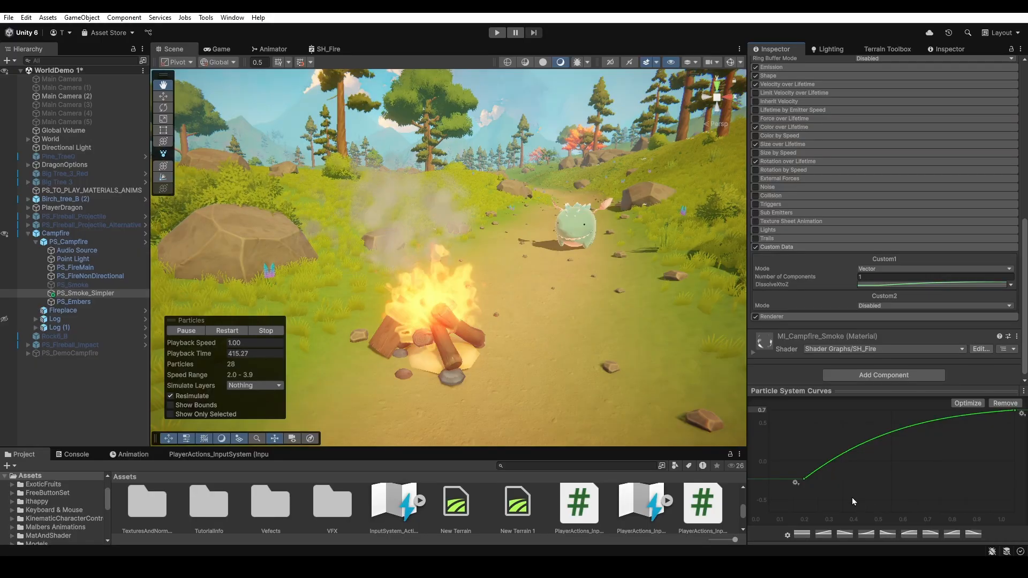
pyautogui.moveTo(851, 499); pyautogui.dragTo(786, 463)
pyautogui.press('Return')
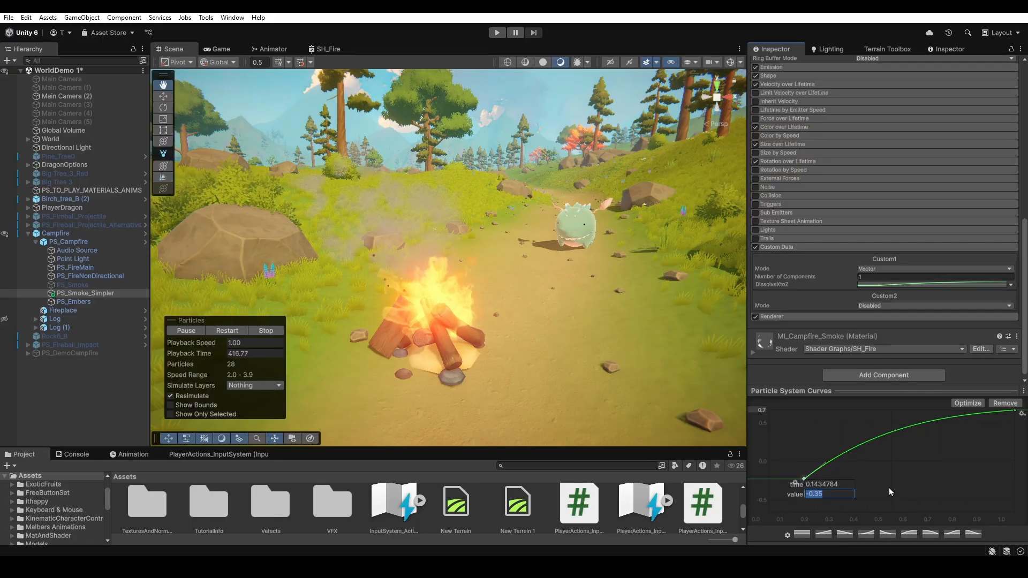
pyautogui.click(929, 480)
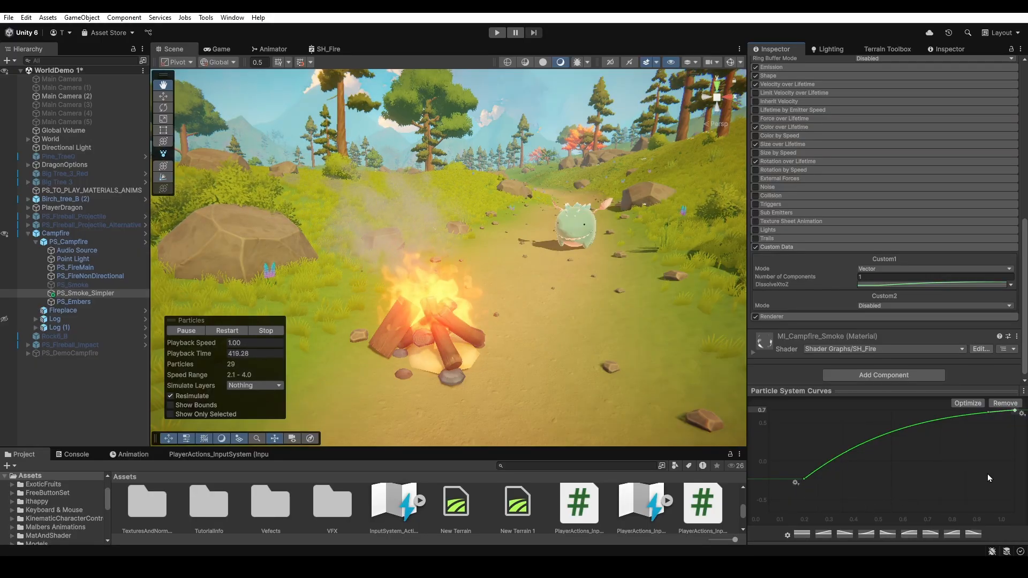
pyautogui.click(786, 247)
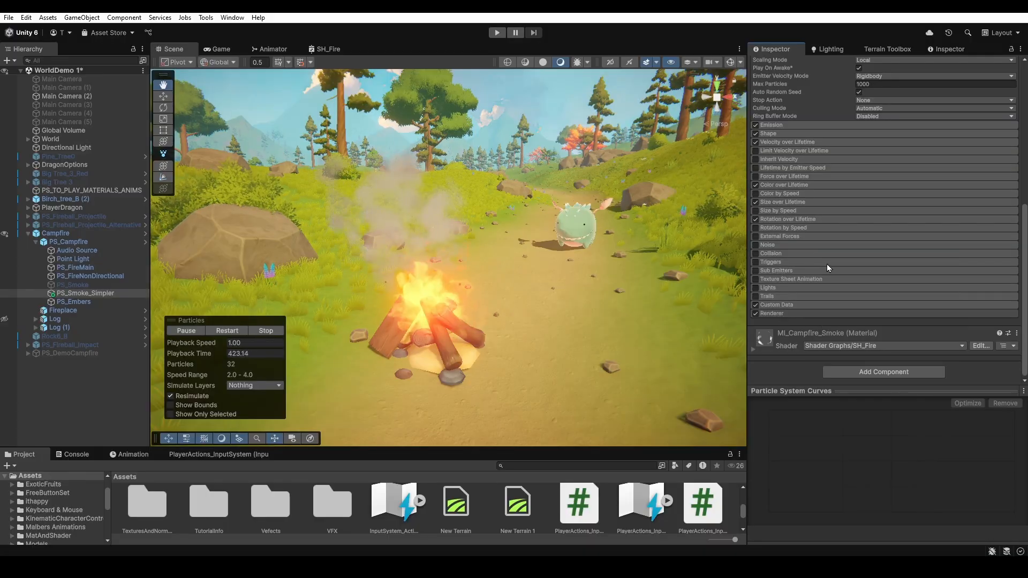
# Step: Expand the smoke's Renderer module and review the Sort Mode options, keeping Youngest in Front
pyautogui.click(830, 313)
pyautogui.scroll(-6, 841, 252)
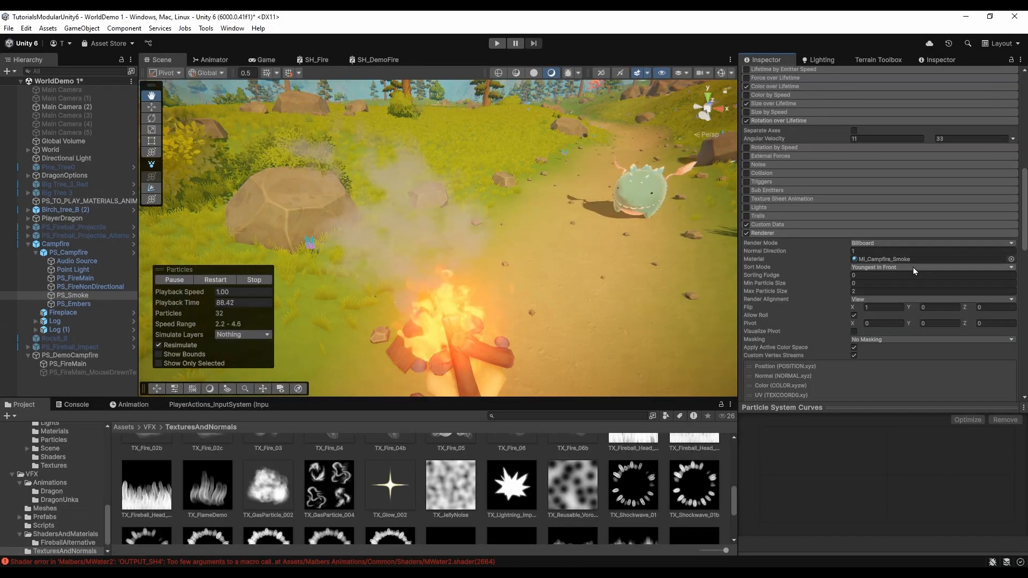
pyautogui.click(885, 267)
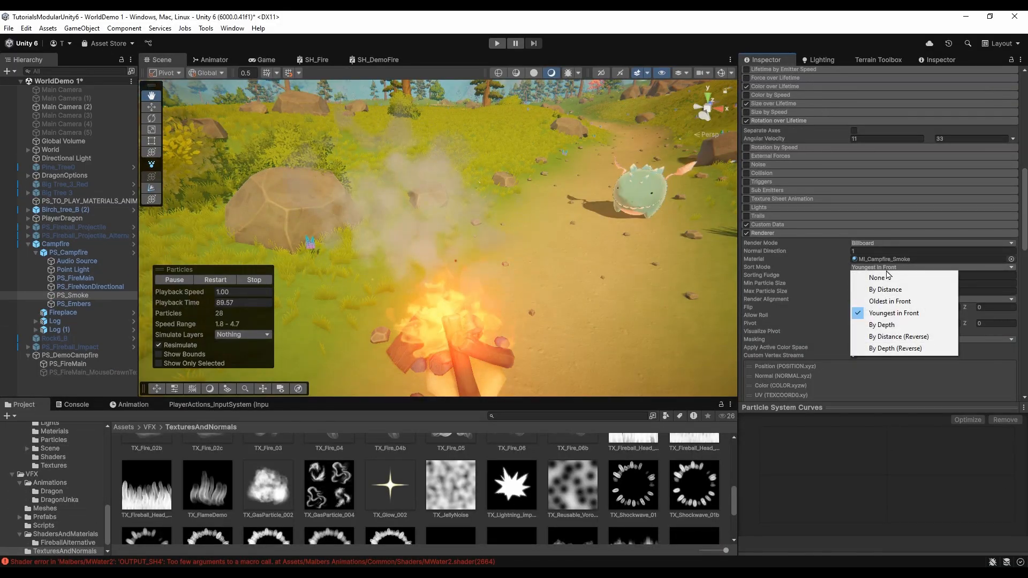
pyautogui.click(710, 28)
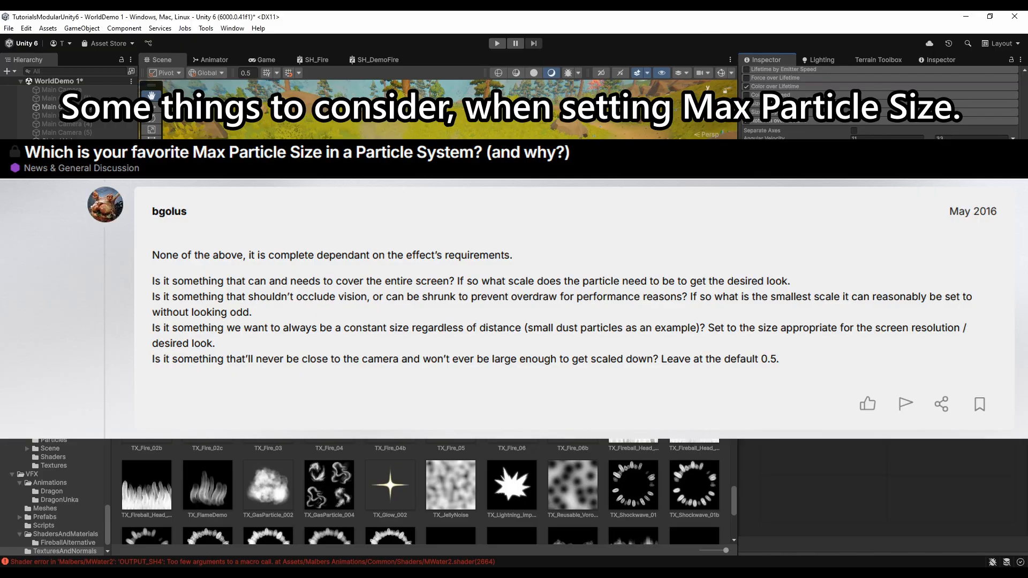
# Step: Review the Renderer's Custom Vertex Streams and highlight the Custom1.x (TEXCOORD0.z) stream
pyautogui.scroll(-2, 825, 323)
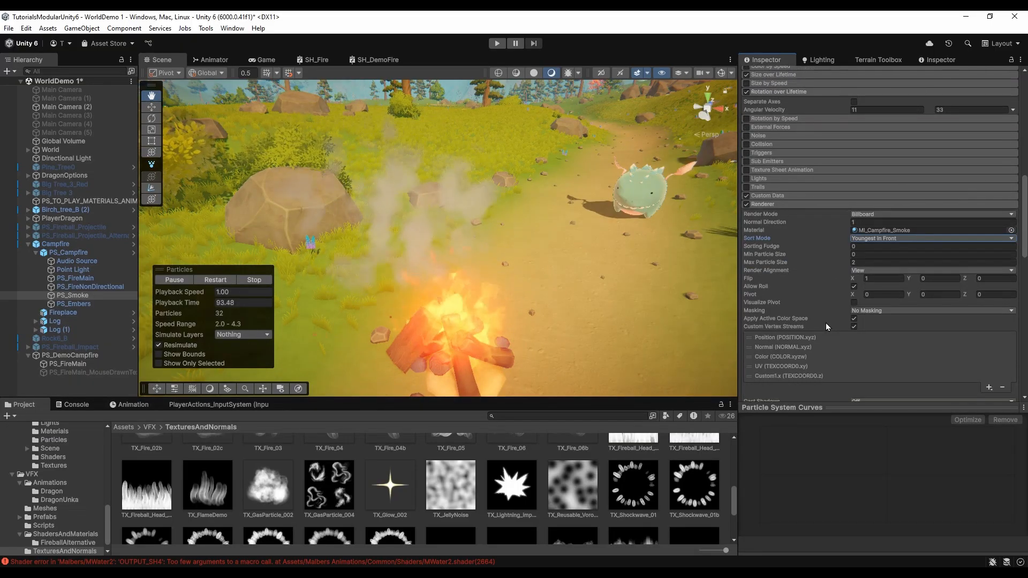
pyautogui.scroll(-3, 826, 323)
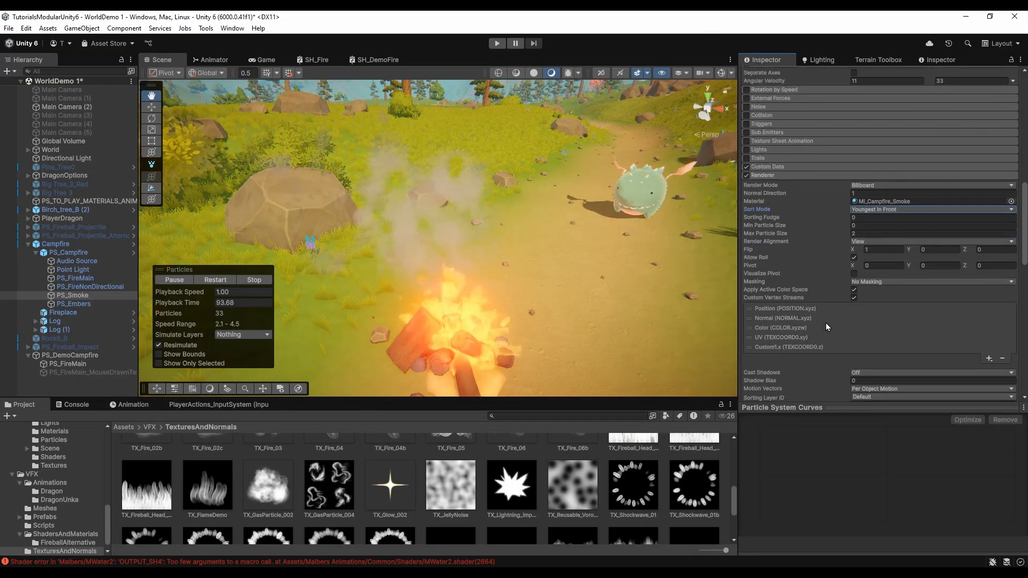
pyautogui.click(798, 347)
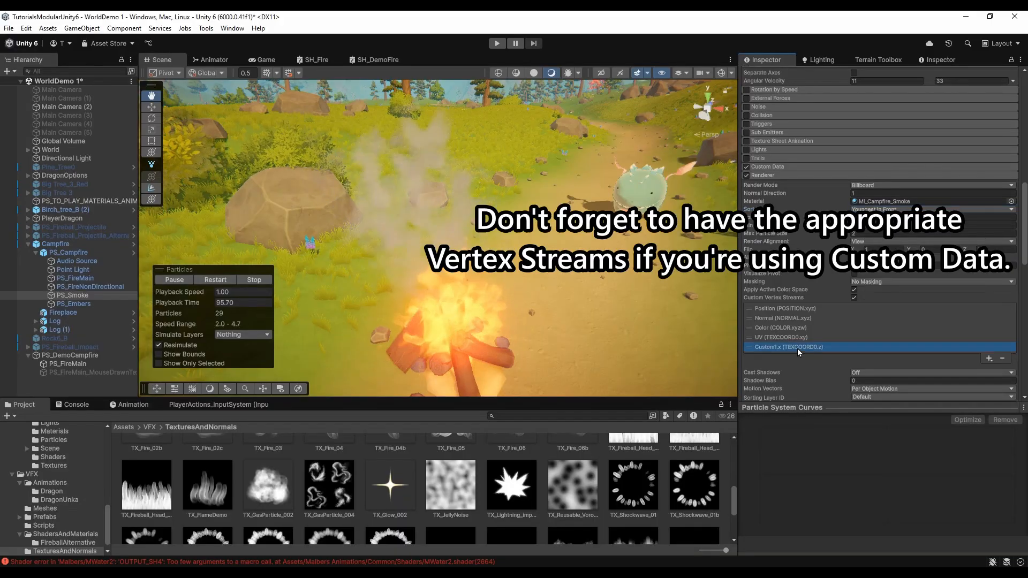
pyautogui.scroll(-10, 797, 349)
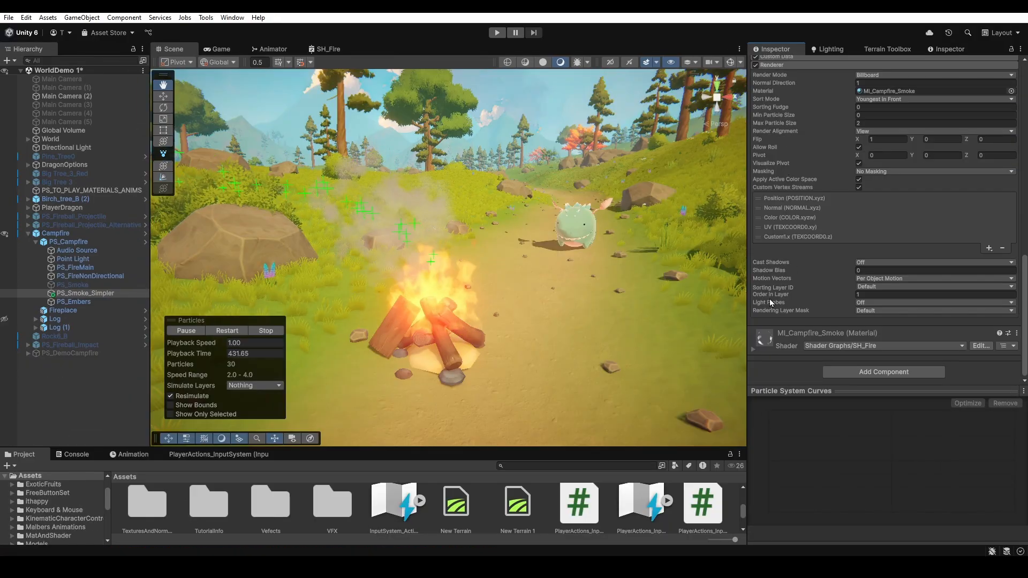
# Step: Examine the MI_Campfire_Smoke material's surface, silhouette, dissolve and distortion inputs, enlarging the space for its properties
pyautogui.click(789, 287)
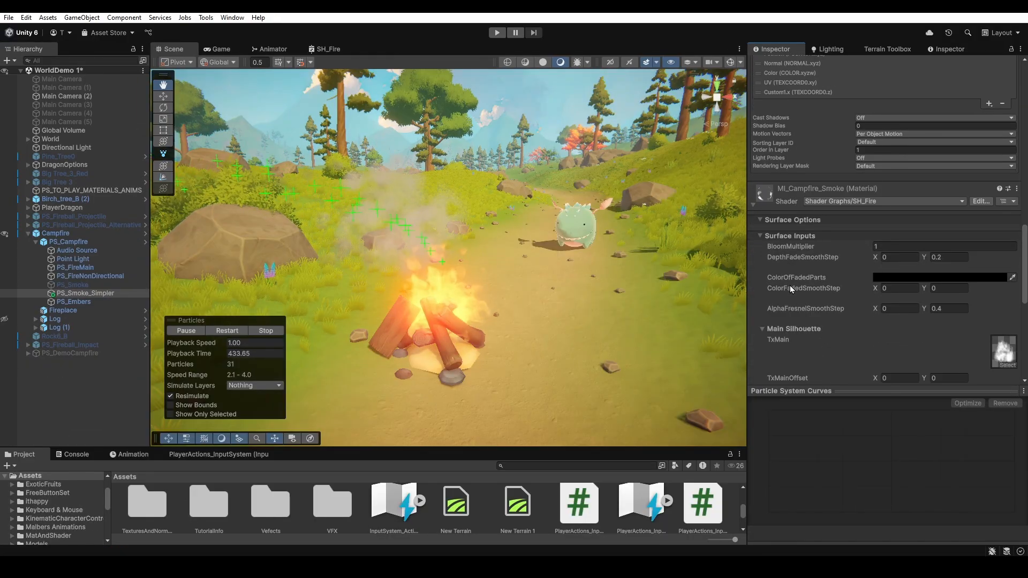
pyautogui.scroll(-6, 790, 289)
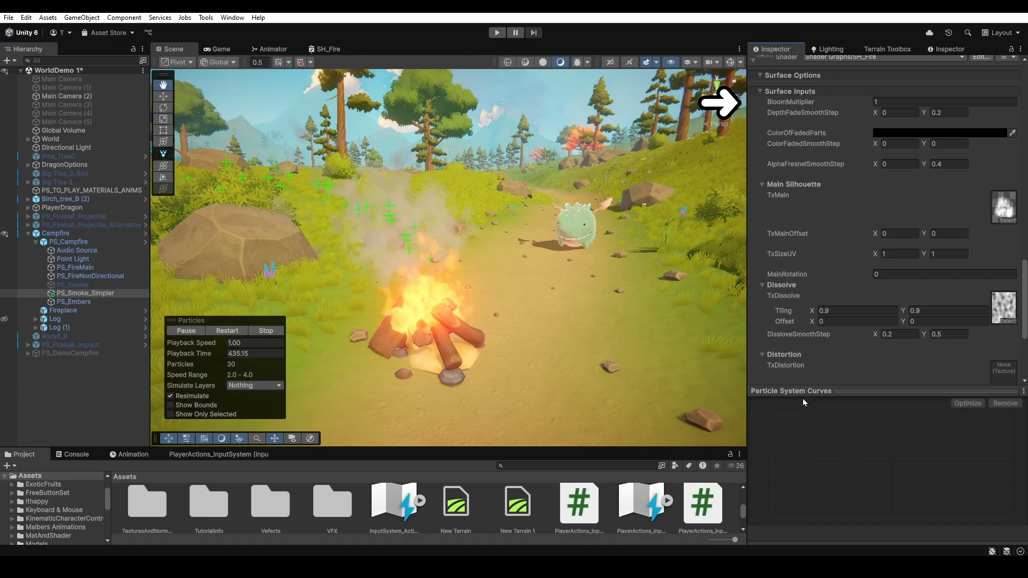
pyautogui.click(803, 395)
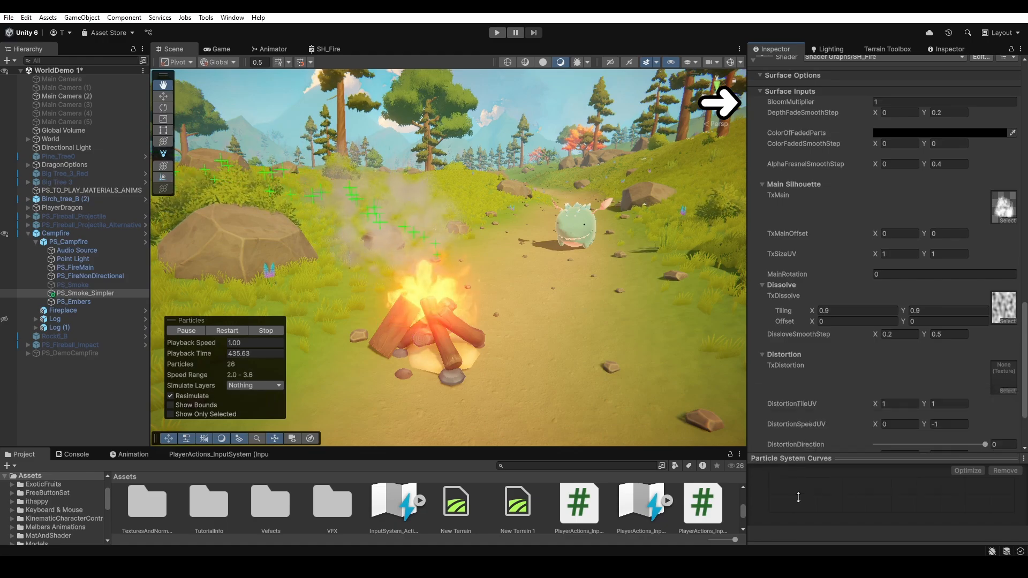
pyautogui.scroll(1, 808, 295)
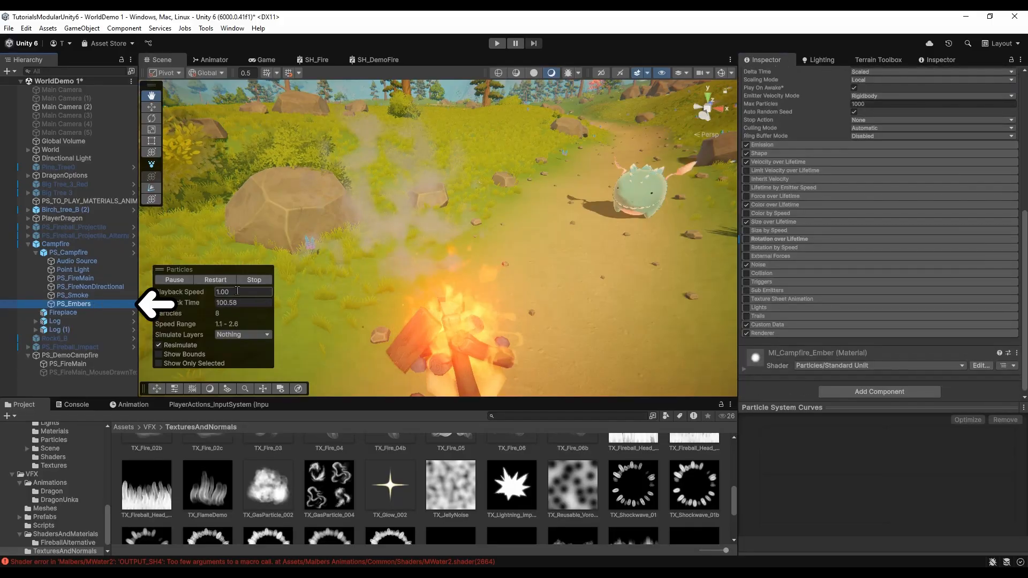
# Step: Show only the selected PS_Embers particles in the scene and open their Start Color gradient
pyautogui.click(161, 364)
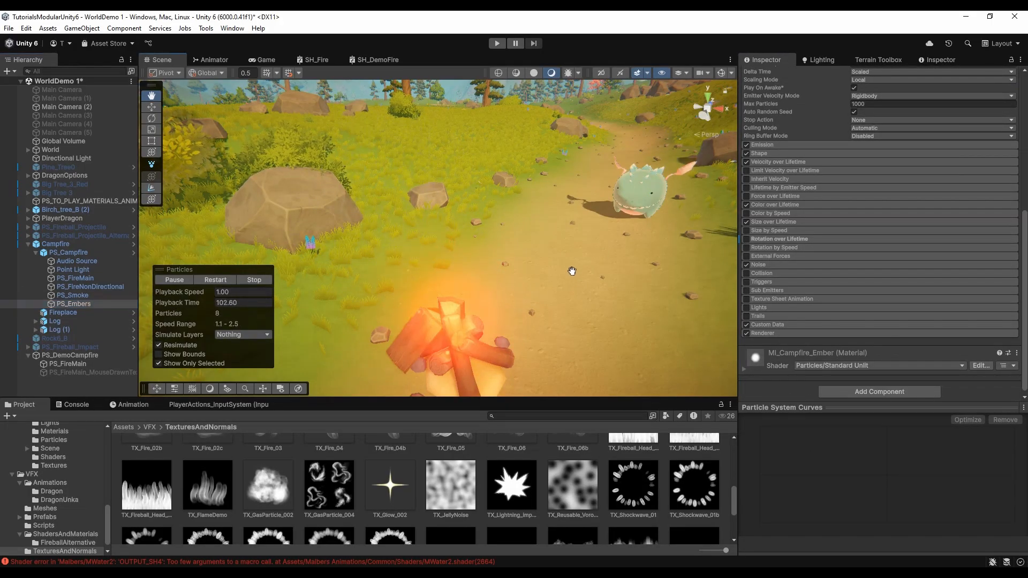
pyautogui.moveTo(578, 271); pyautogui.dragTo(581, 244, button='middle')
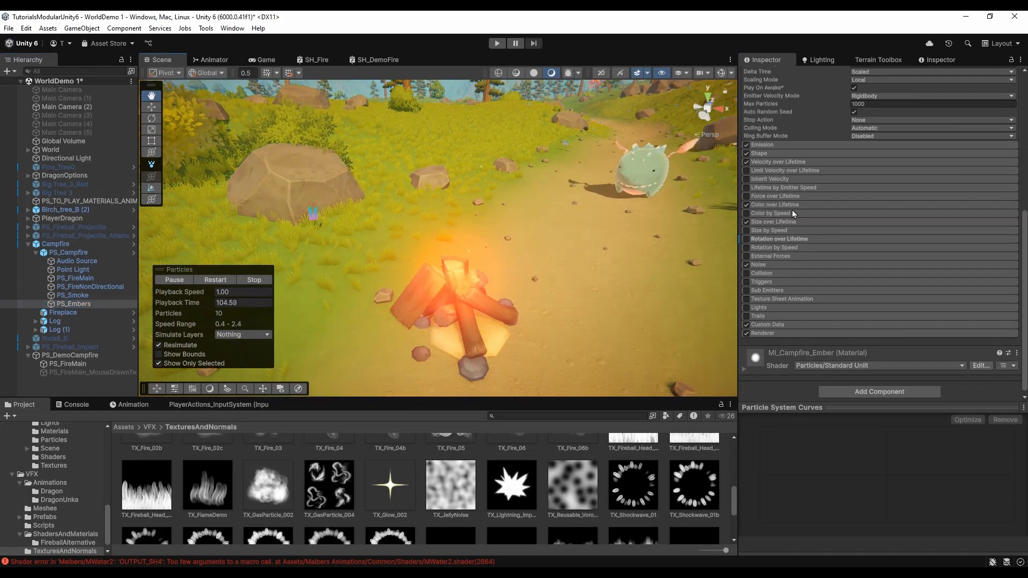
pyautogui.scroll(5, 792, 210)
pyautogui.click(892, 235)
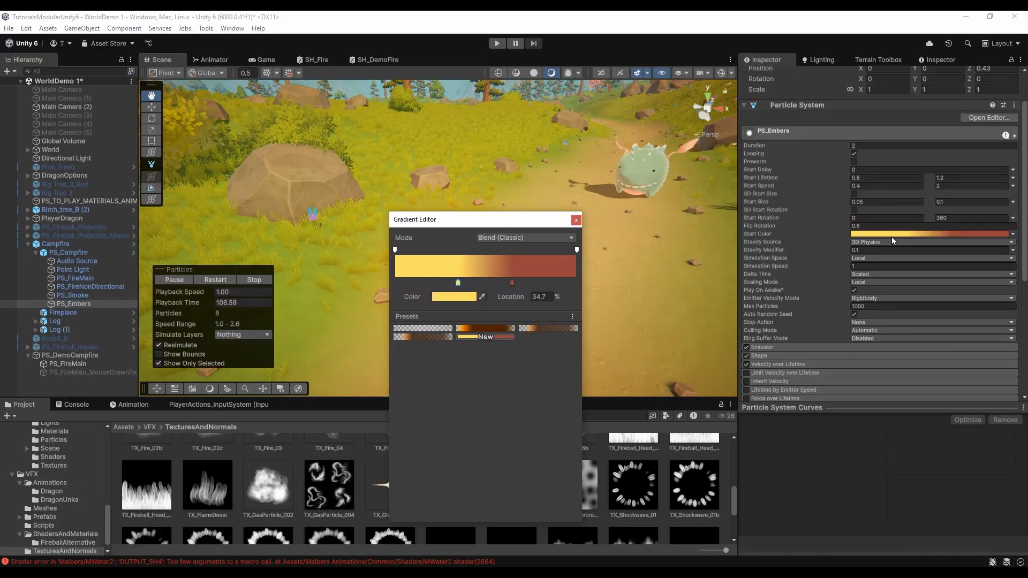
# Step: Review the embers' Start Color modes, keeping Random Color, and check the yellow-to-red gradient
pyautogui.click(1012, 234)
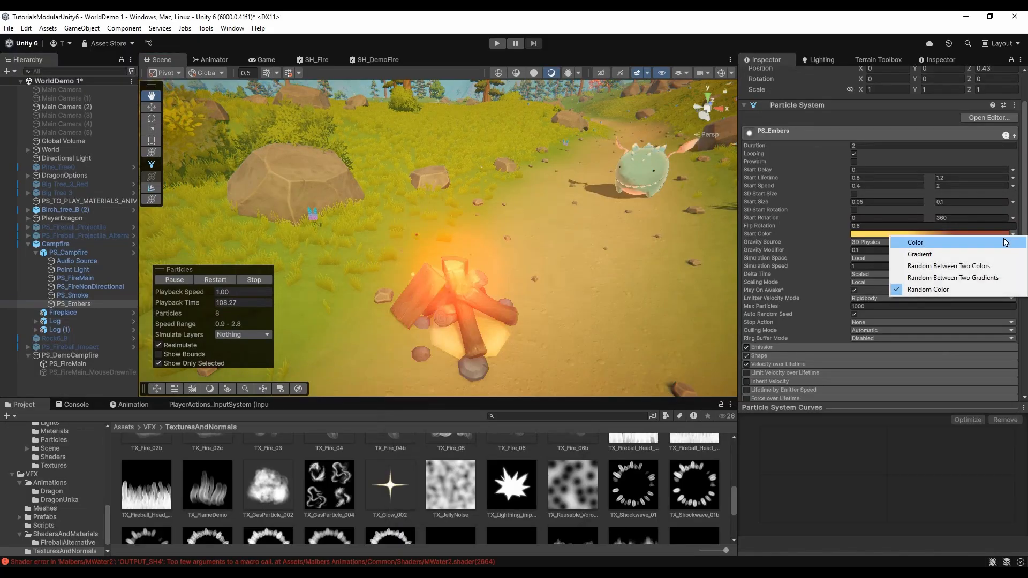
pyautogui.click(869, 235)
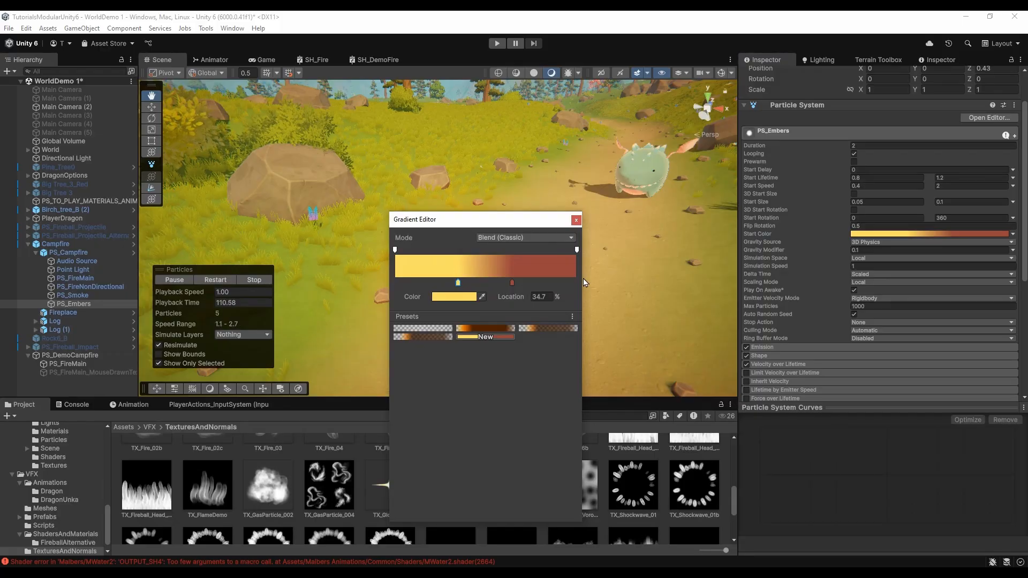
pyautogui.click(576, 220)
# Step: Deactivate the campfire's Point Light object and select PS_Embers again
pyautogui.click(81, 270)
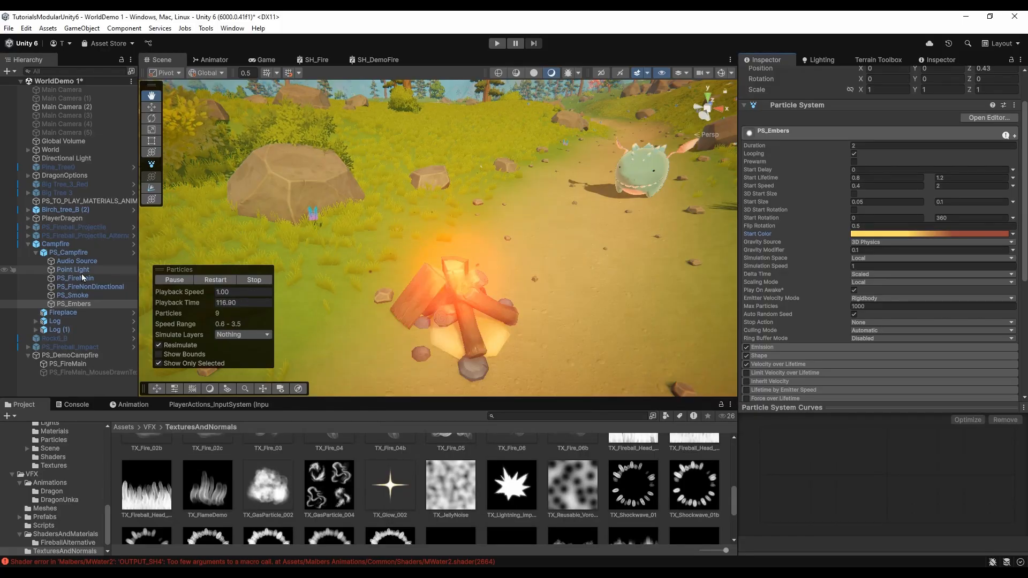
pyautogui.click(767, 76)
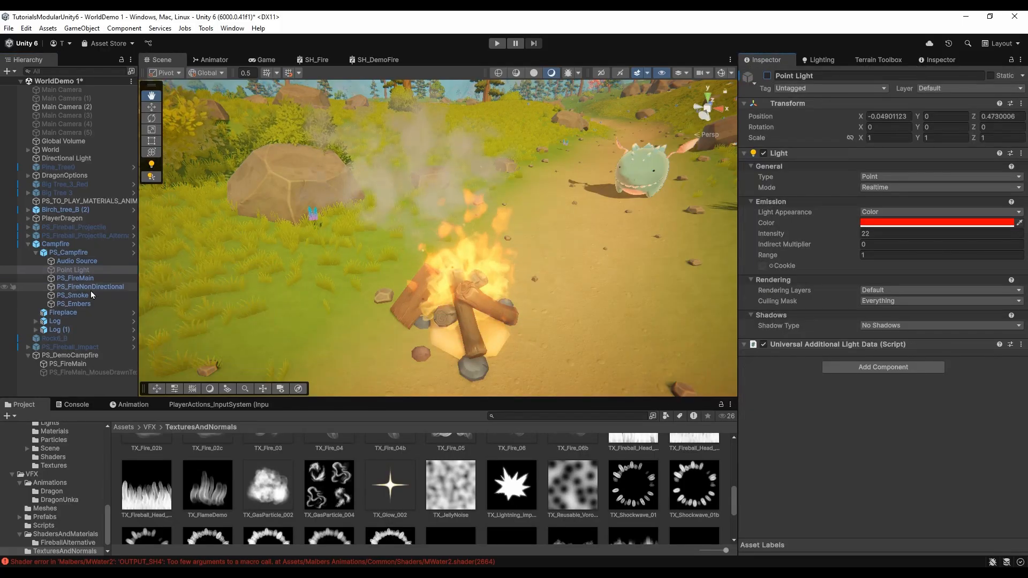
pyautogui.click(88, 305)
# Step: Expand the embers' Emission and Shape modules and show the emitter shape's wireframe in the scene
pyautogui.scroll(-4, 813, 293)
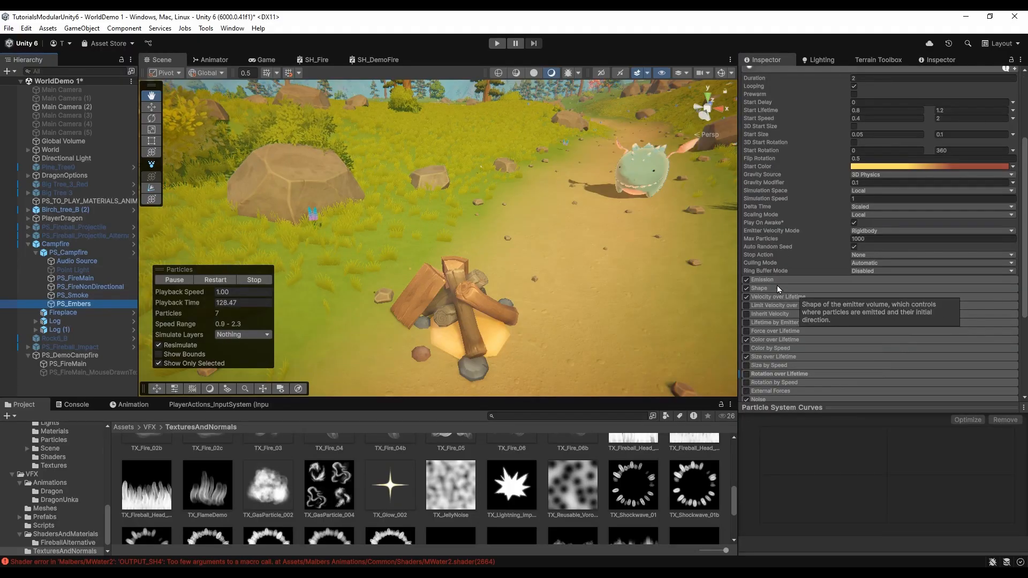
pyautogui.click(785, 279)
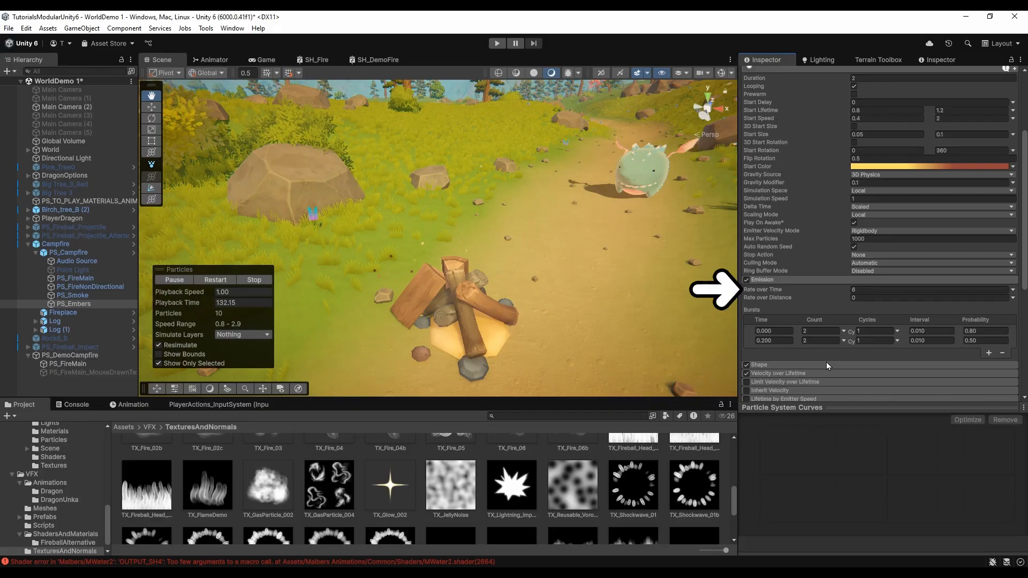
pyautogui.click(827, 362)
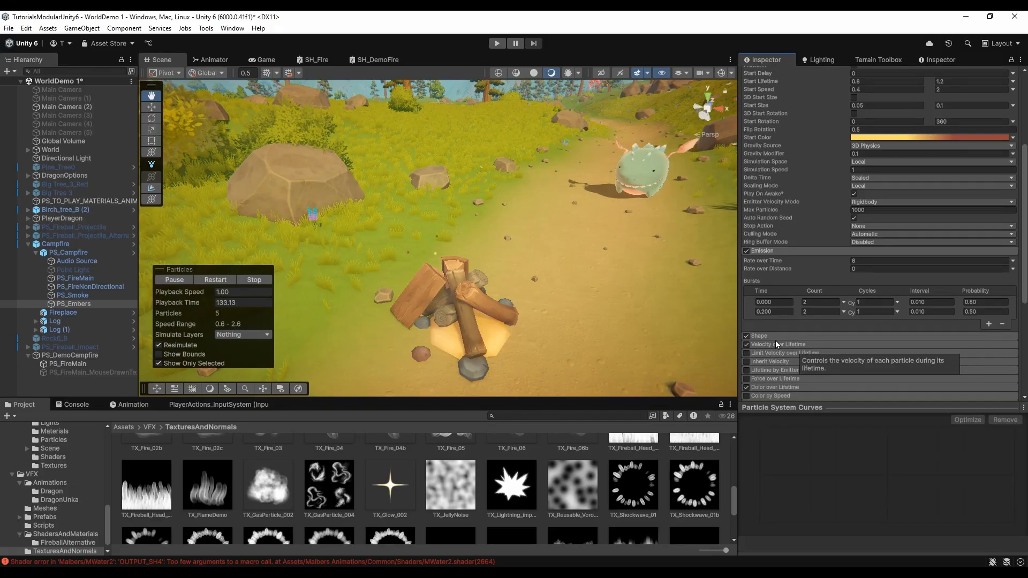
pyautogui.click(722, 73)
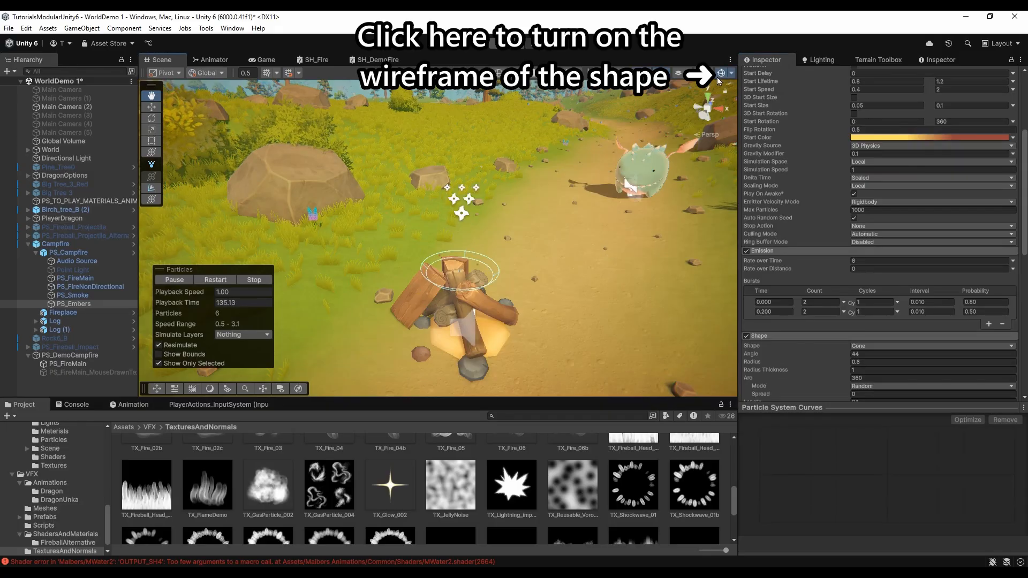
# Step: Examine the embers' Velocity over Lifetime X, Y and Z curves, keeping the Curve mode
pyautogui.scroll(-4, 860, 287)
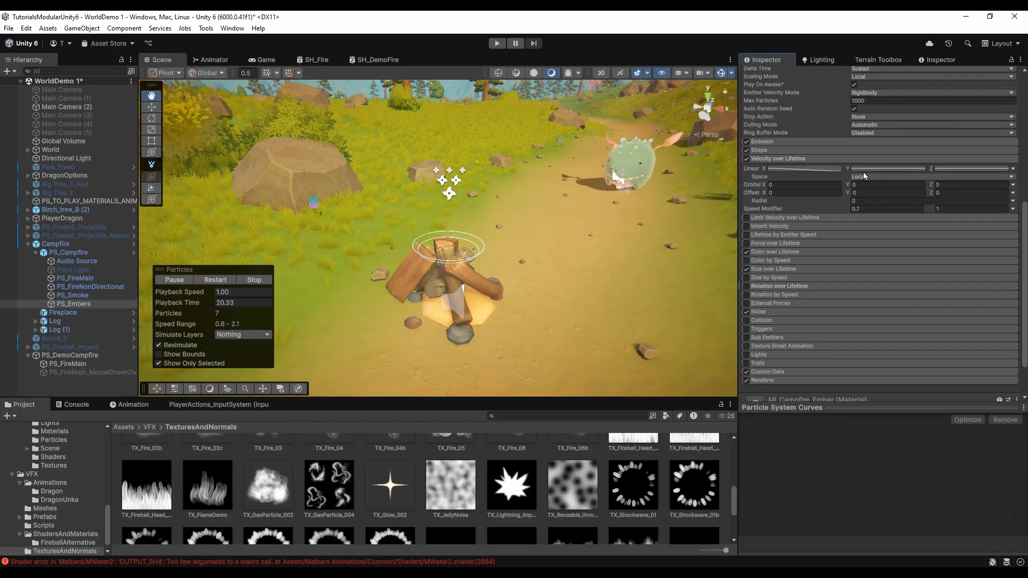
pyautogui.click(821, 169)
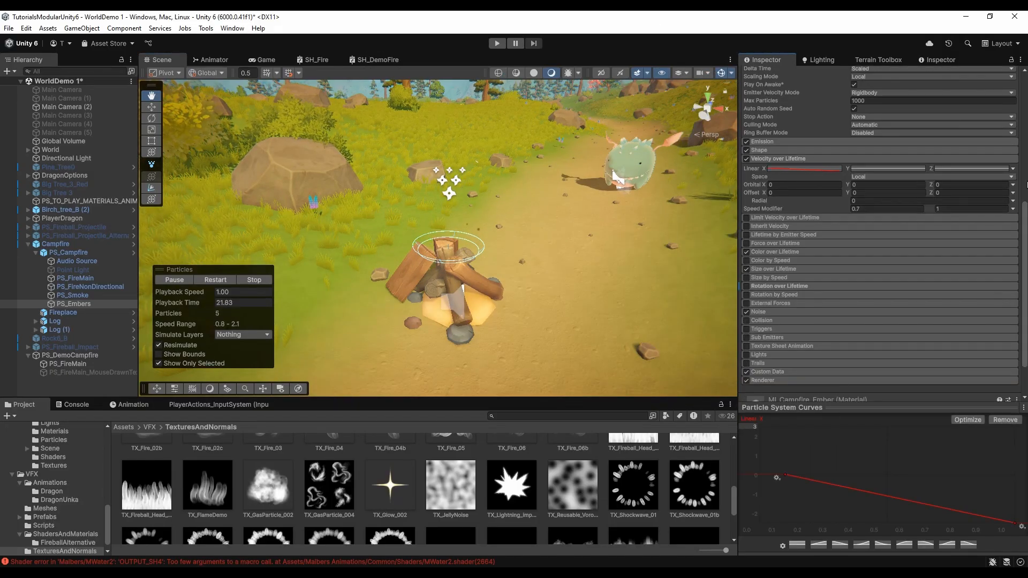
pyautogui.click(1013, 169)
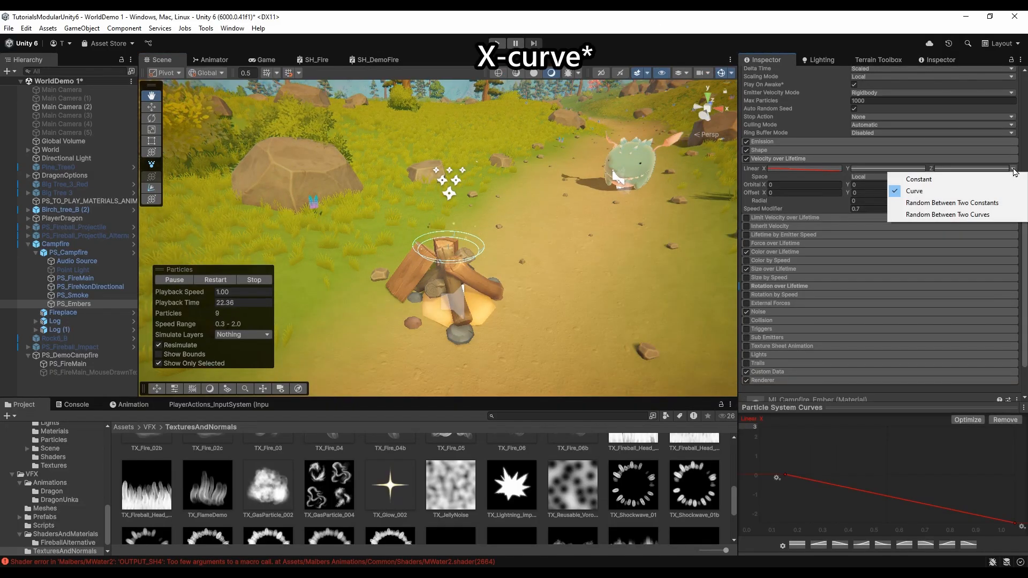
pyautogui.click(950, 192)
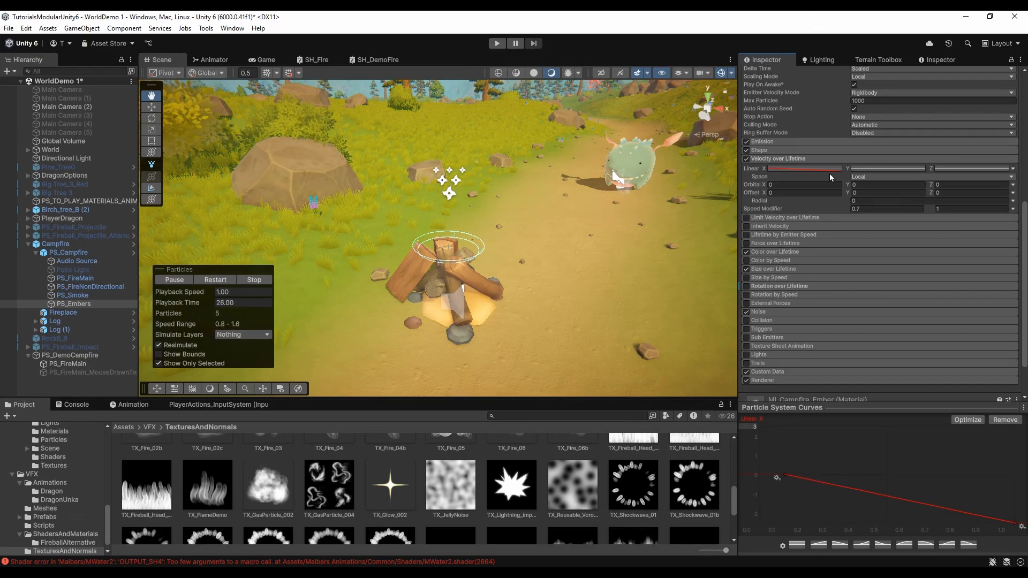
pyautogui.click(863, 169)
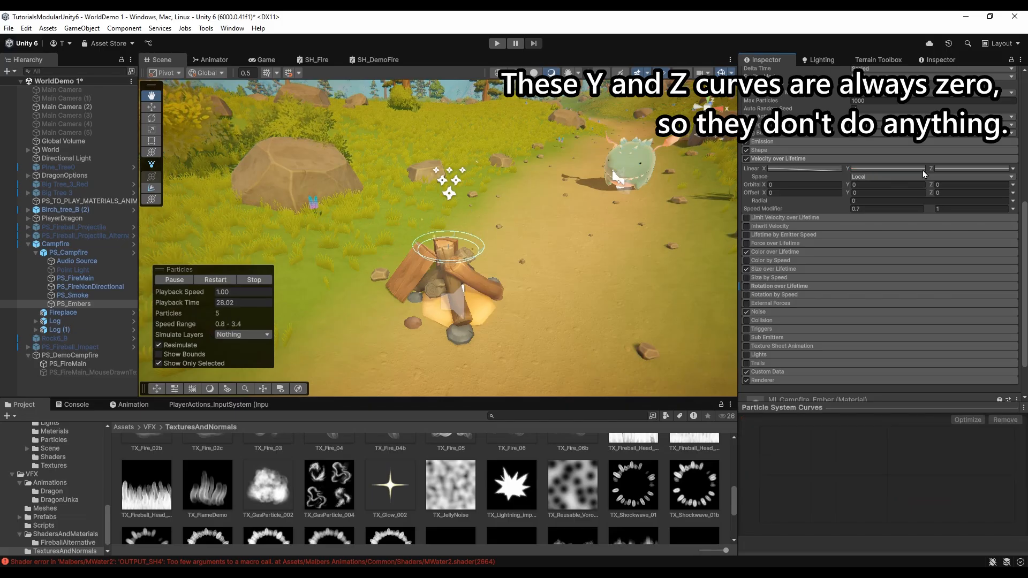
pyautogui.click(948, 171)
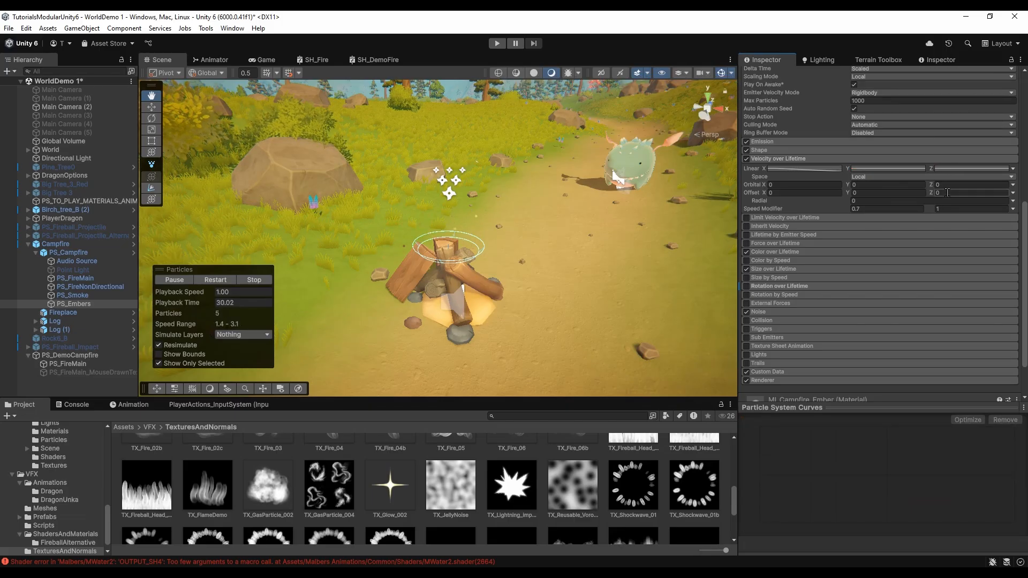
# Step: Examine the color and alpha keys of the embers' Color over Lifetime gradient, leaving the module collapsed
pyautogui.click(766, 253)
pyautogui.click(865, 263)
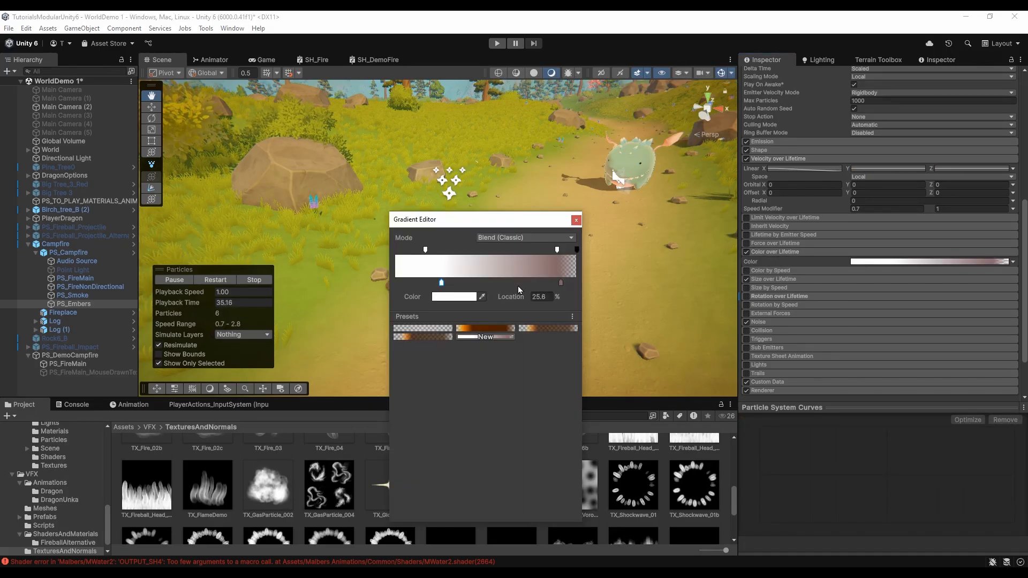
pyautogui.click(577, 249)
pyautogui.click(558, 250)
pyautogui.click(561, 282)
pyautogui.click(454, 297)
pyautogui.click(573, 291)
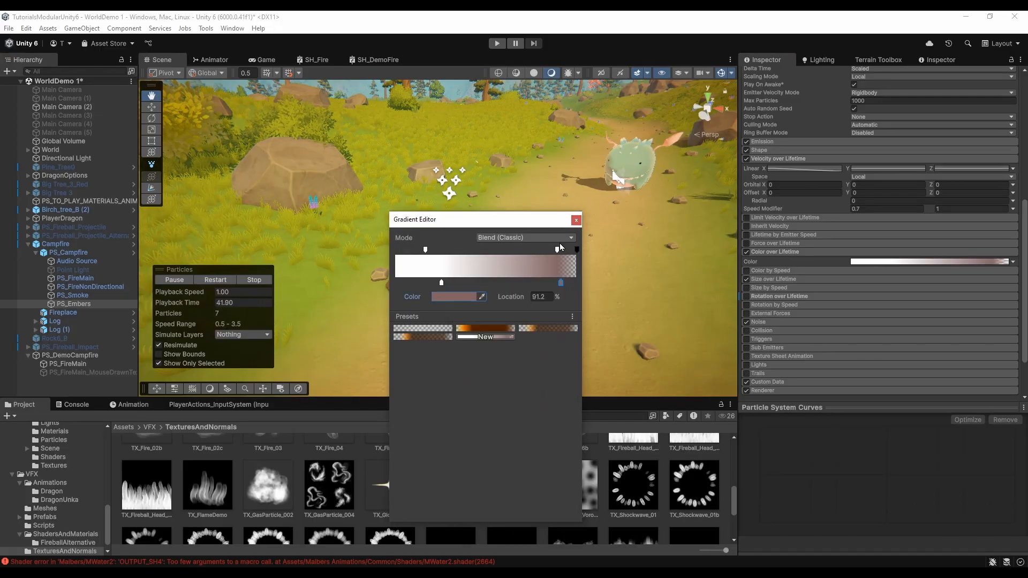
pyautogui.click(792, 253)
# Step: Examine the start and end of the embers' Size over Lifetime curve, leaving the module collapsed
pyautogui.click(768, 268)
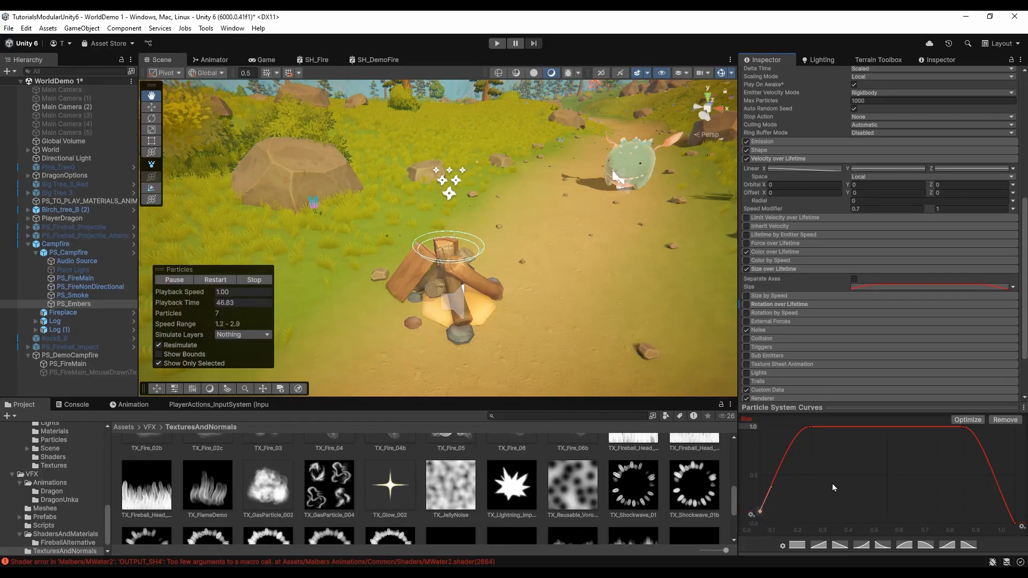
pyautogui.click(1014, 523)
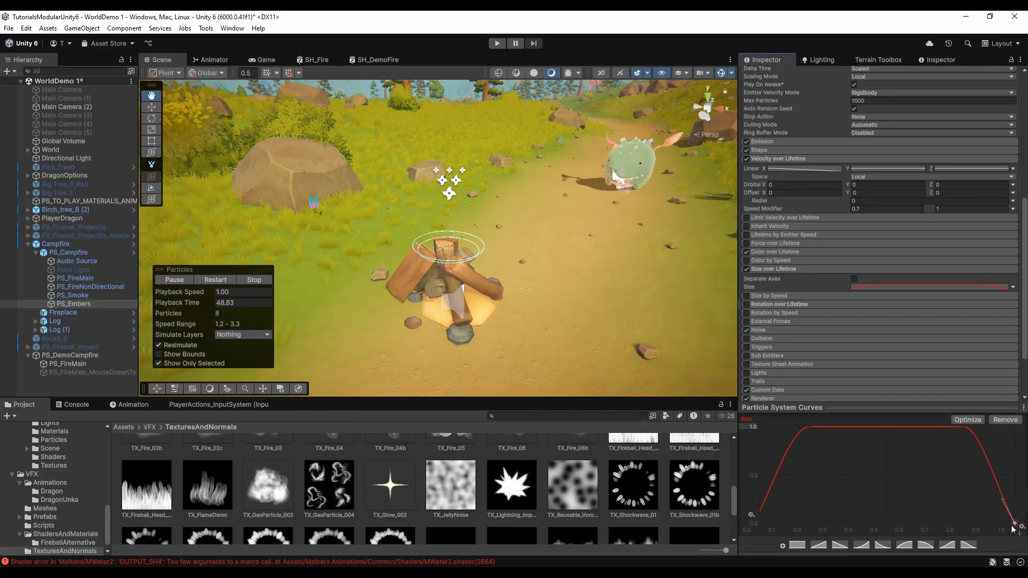
pyautogui.press('Return')
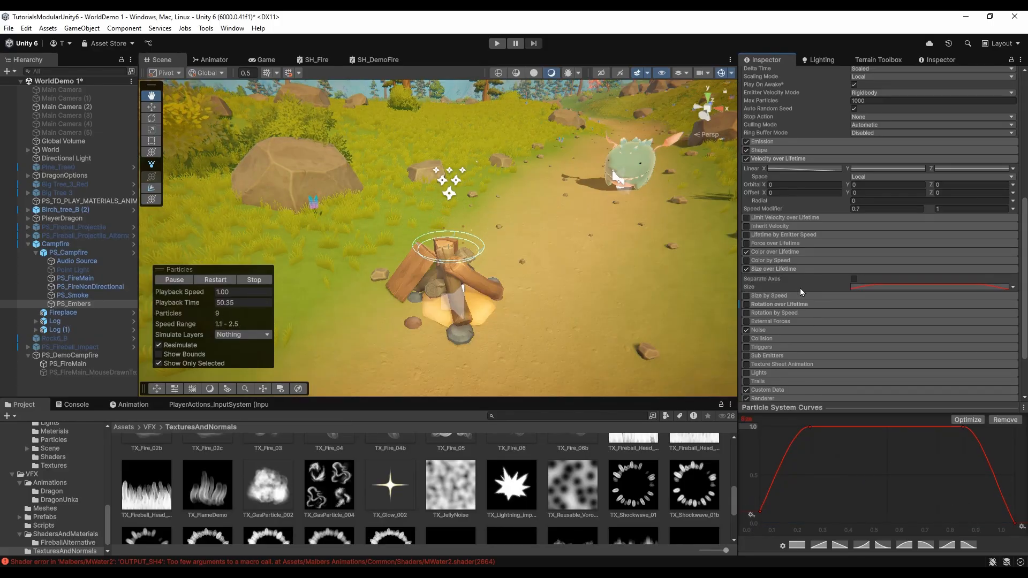
pyautogui.click(776, 268)
# Step: Compare the embers with the Noise module off and on, and set its minimum Strength to 1
pyautogui.click(764, 313)
pyautogui.scroll(-3, 808, 307)
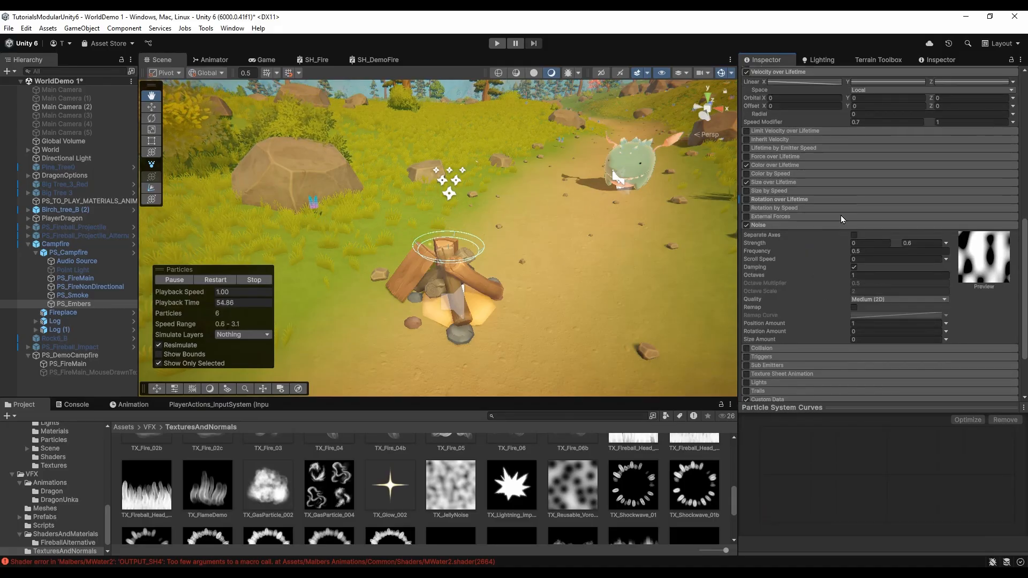
pyautogui.click(747, 226)
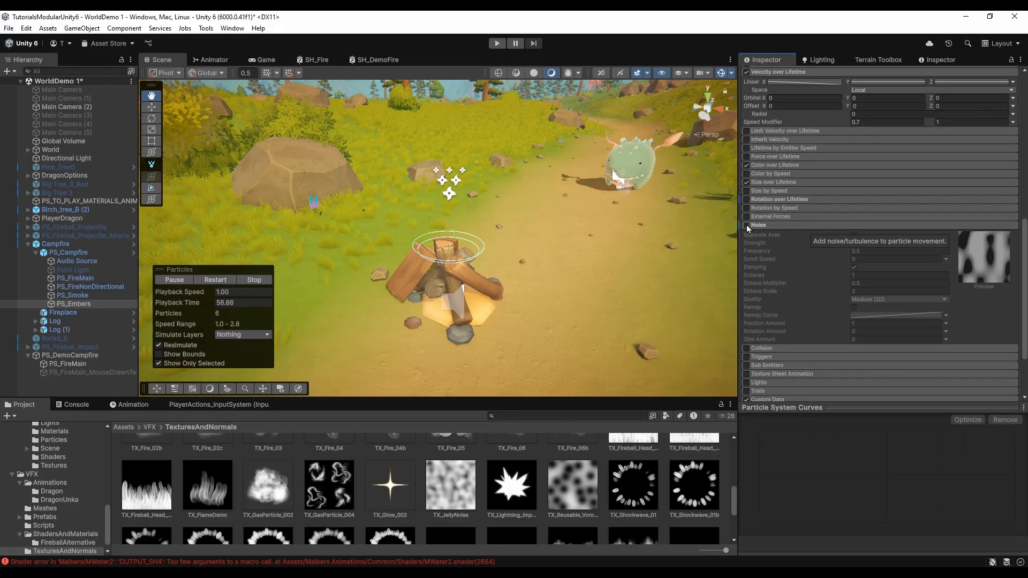
pyautogui.click(747, 226)
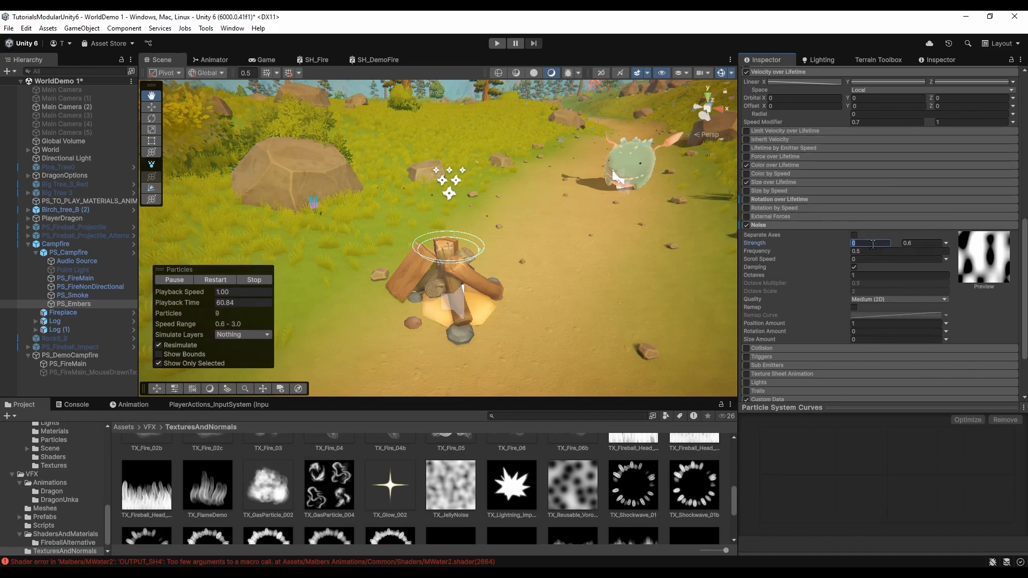
pyautogui.write('2')
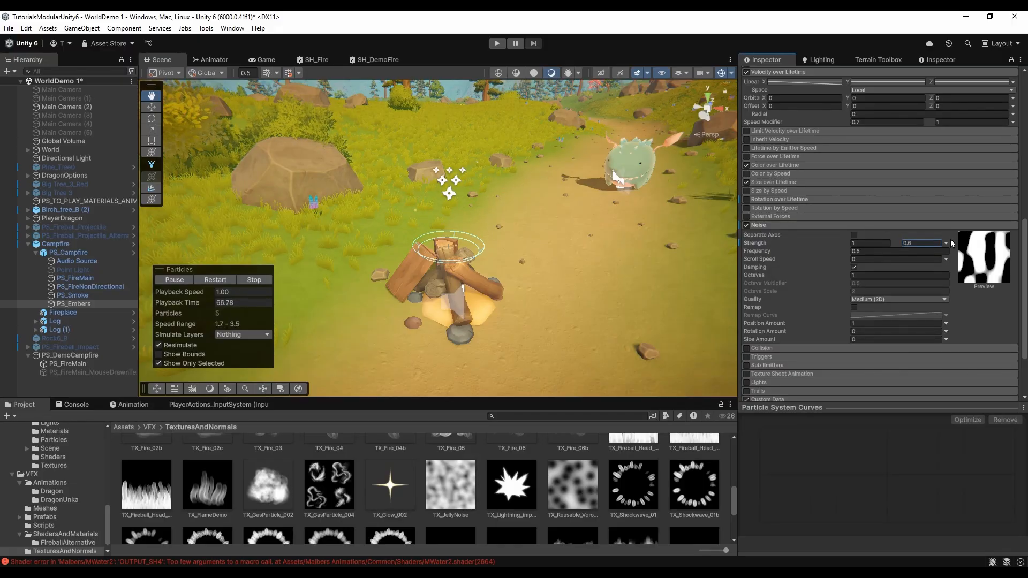
pyautogui.scroll(-2, 799, 274)
pyautogui.click(768, 168)
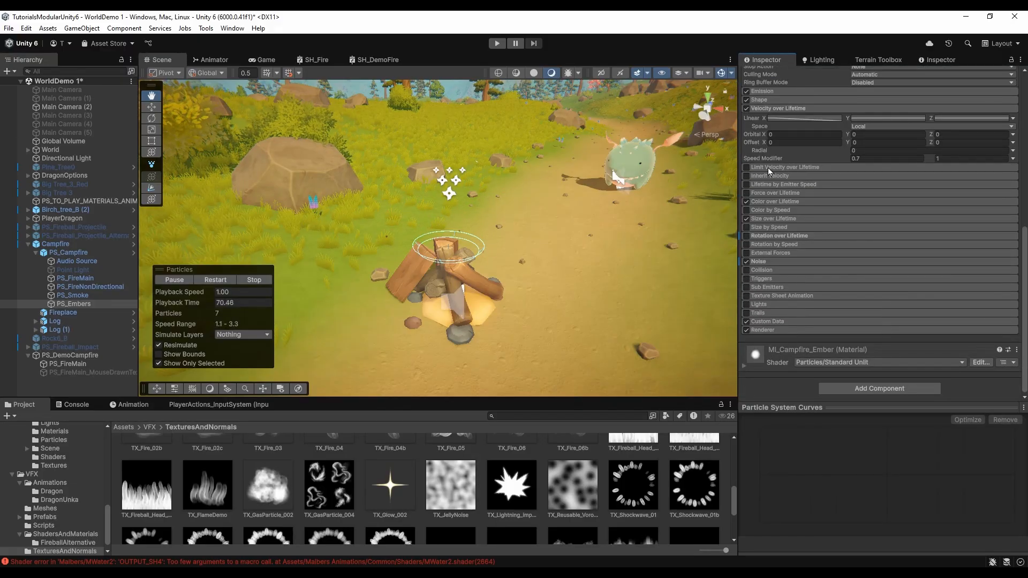
# Step: Disable the embers' Custom Data module and remove Custom1.x (TEXCOORD0.z) from the Renderer's Custom Vertex Streams
pyautogui.click(776, 321)
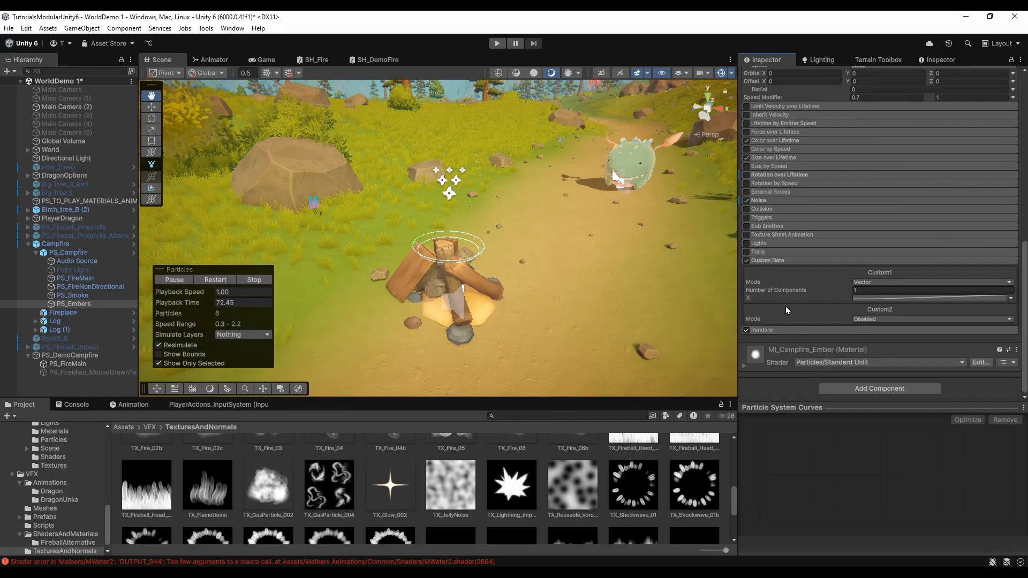
pyautogui.click(769, 259)
pyautogui.click(770, 330)
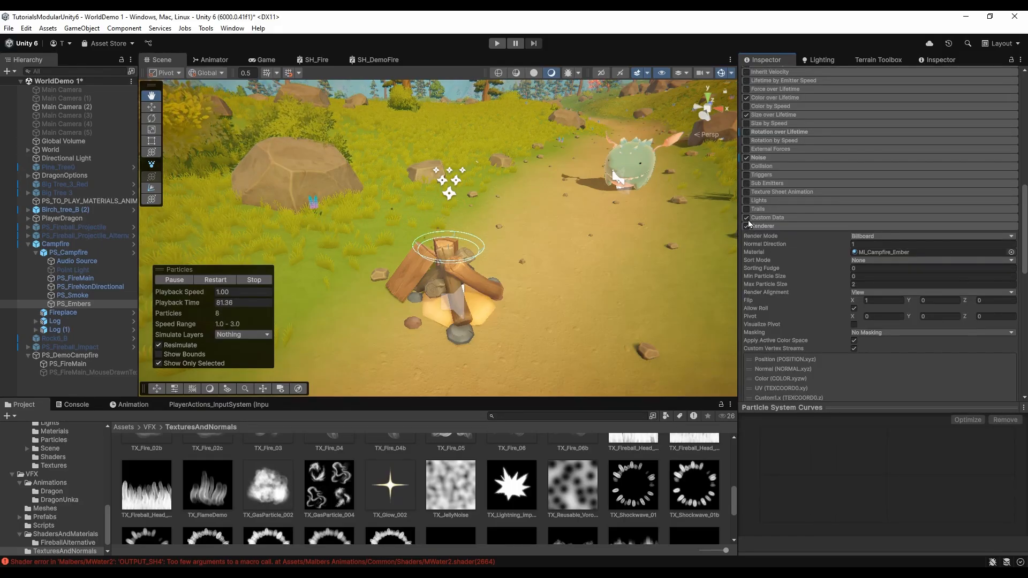
pyautogui.scroll(-3, 800, 301)
pyautogui.click(786, 283)
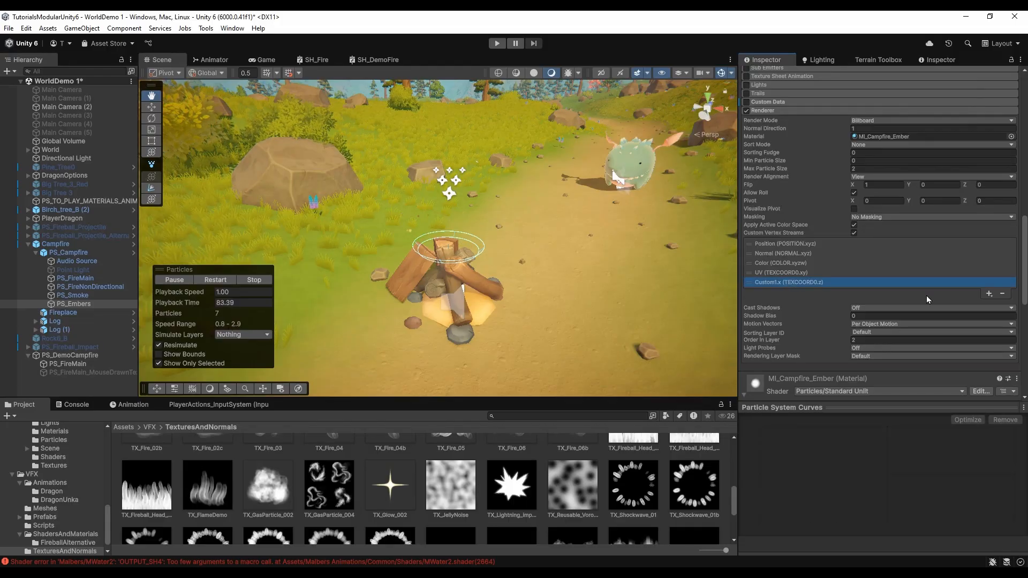
pyautogui.click(1003, 295)
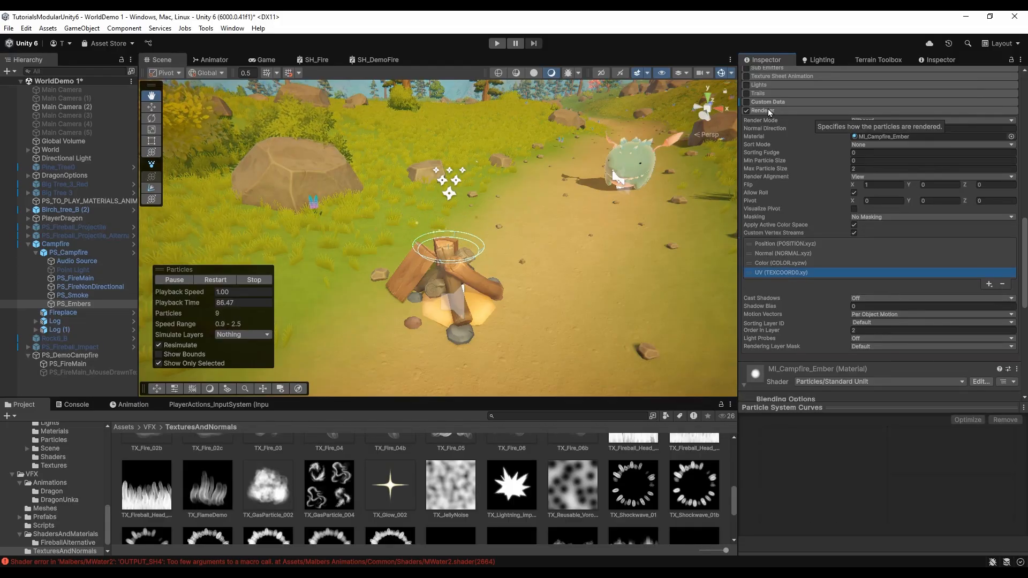
# Step: Review the MI_Campfire_Ember material's Particles/Standard Unlit settings and apply its required vertex streams to the particle systems
pyautogui.scroll(-4, 758, 317)
pyautogui.scroll(-3, 786, 281)
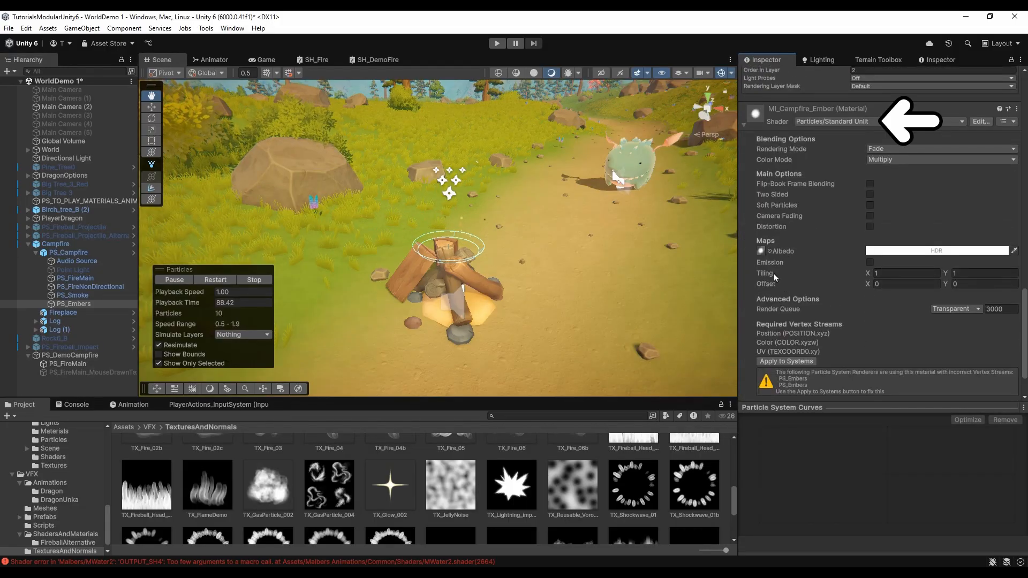
pyautogui.scroll(-2, 793, 304)
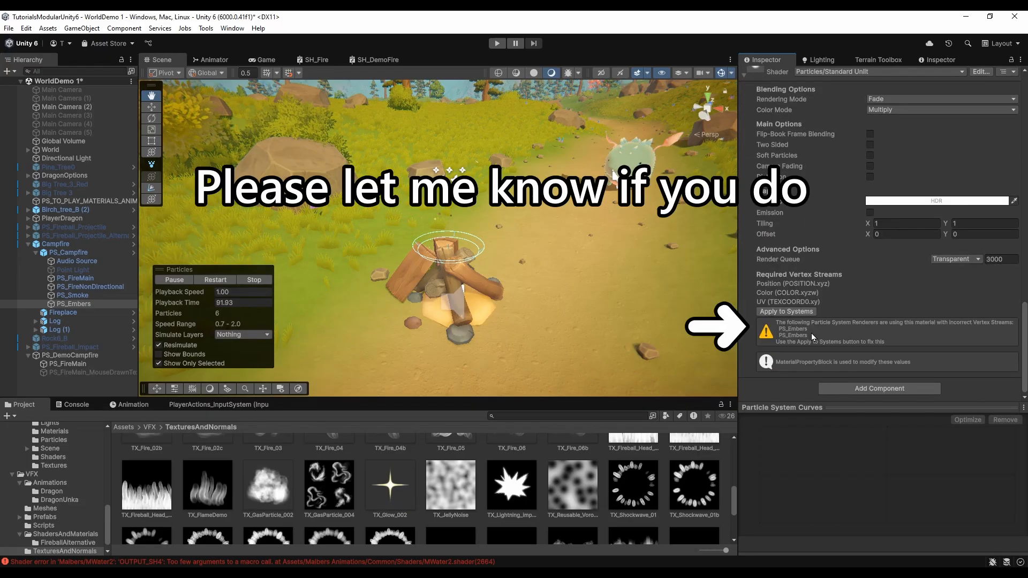
pyautogui.click(805, 313)
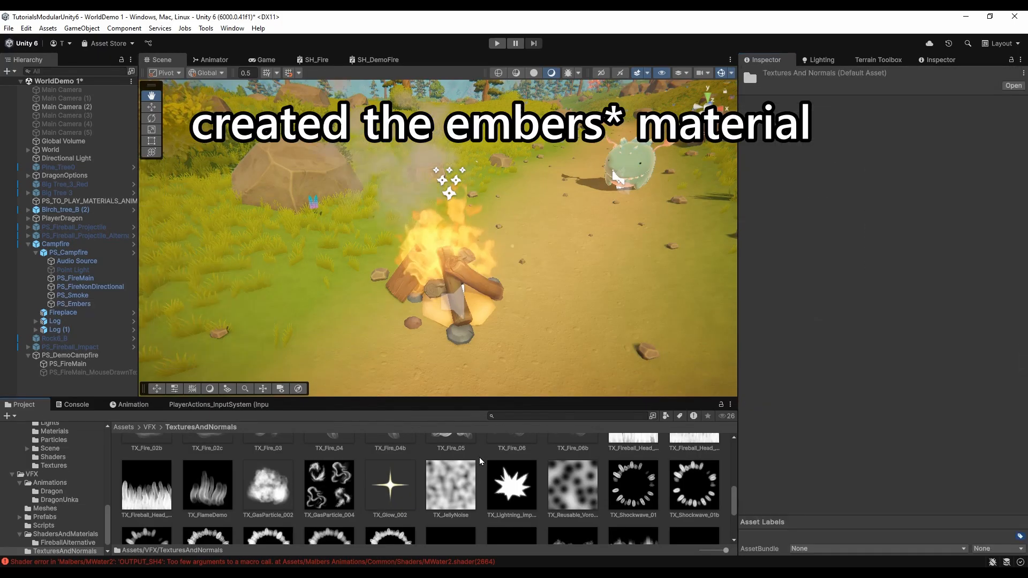
# Step: Create a new material named MI_MoteDemo in the TexturesAndNormals folder
pyautogui.rightClick(480, 456)
pyautogui.moveTo(517, 166)
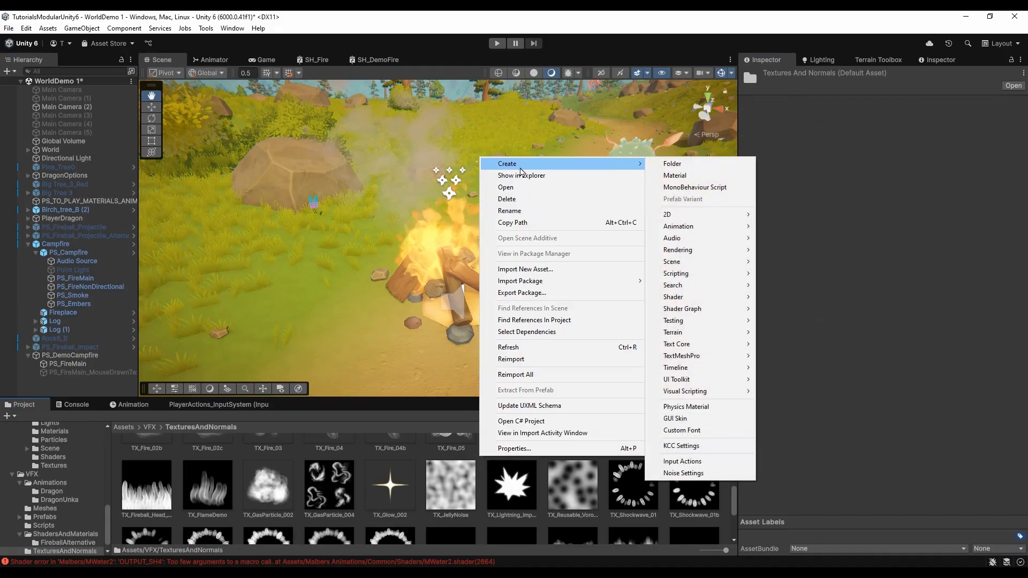
pyautogui.click(677, 175)
pyautogui.write('MI_MoteDemo')
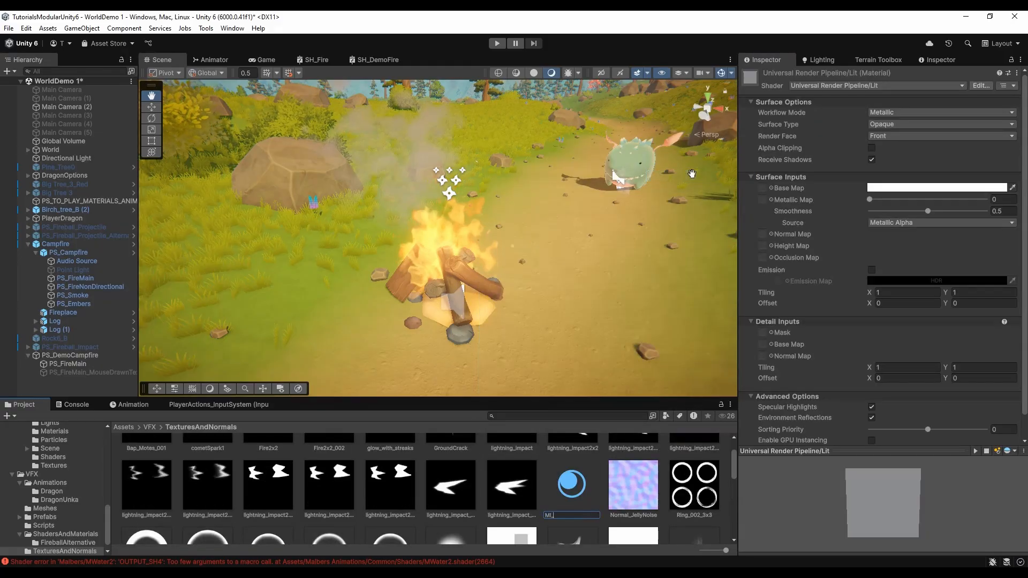
pyautogui.press('Return')
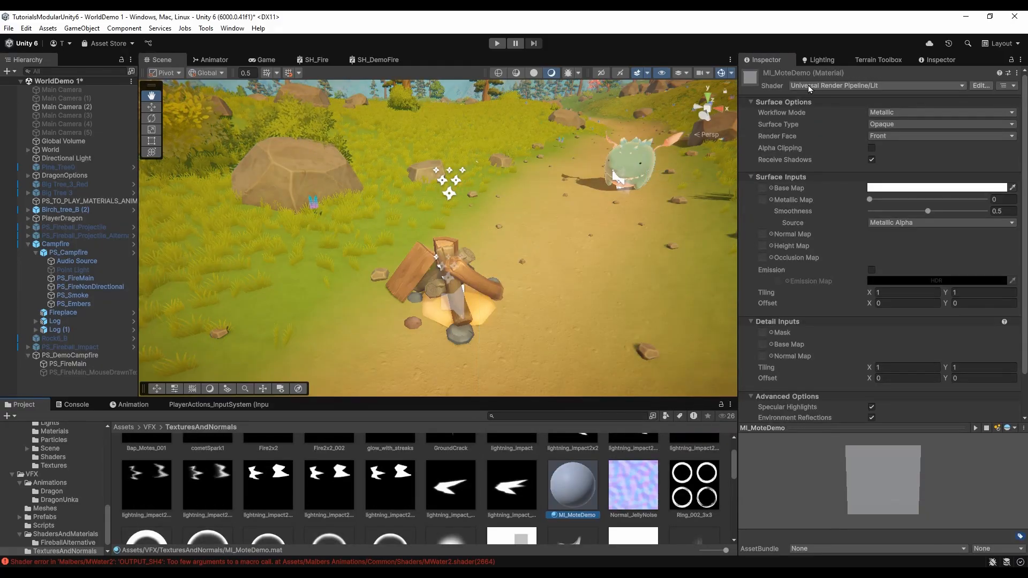
# Step: Set the MI_MoteDemo material's shader to Particles/Standard Unlit and its Rendering Mode to Fade
pyautogui.click(808, 86)
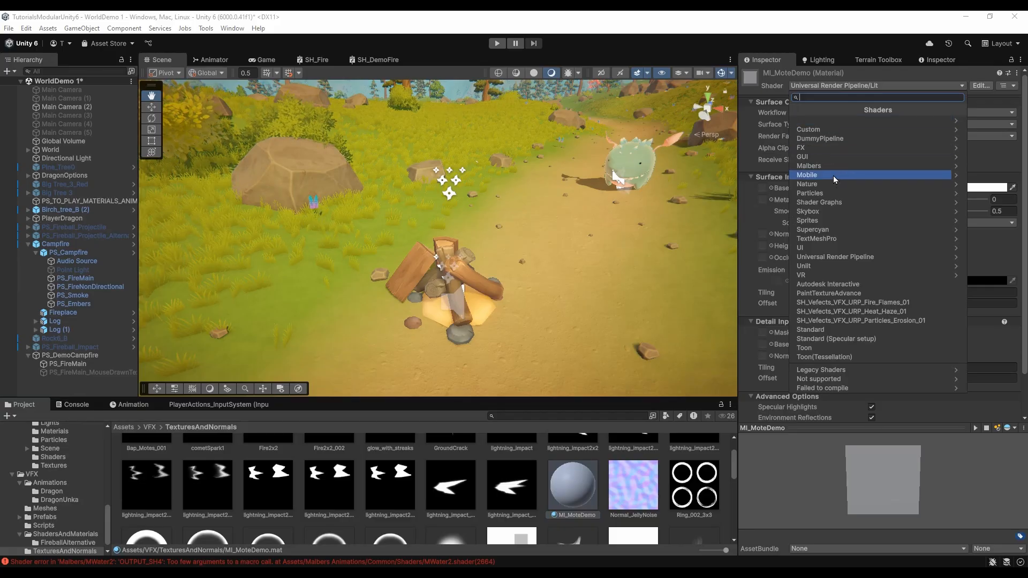
pyautogui.click(834, 191)
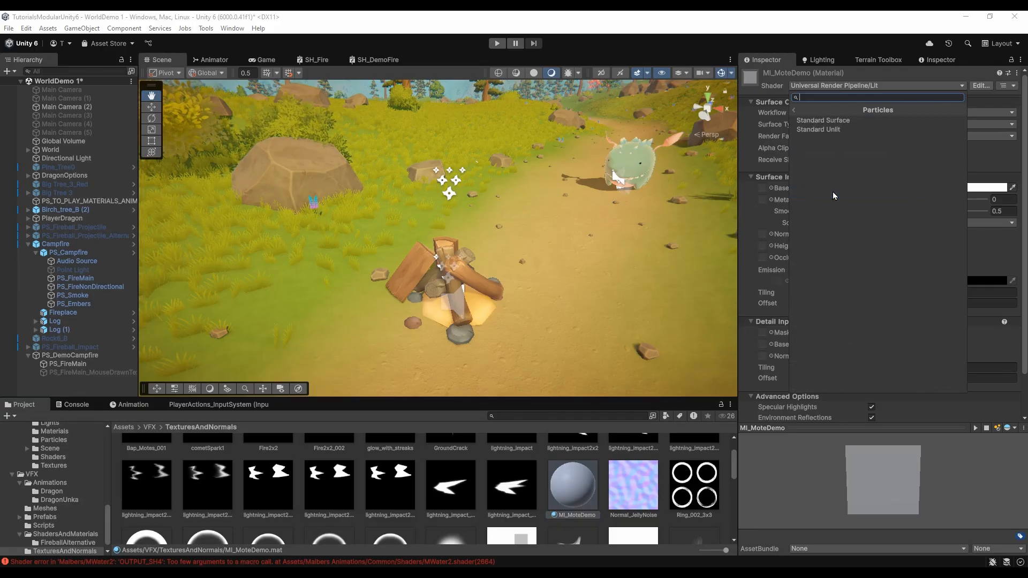
pyautogui.click(830, 131)
pyautogui.click(882, 112)
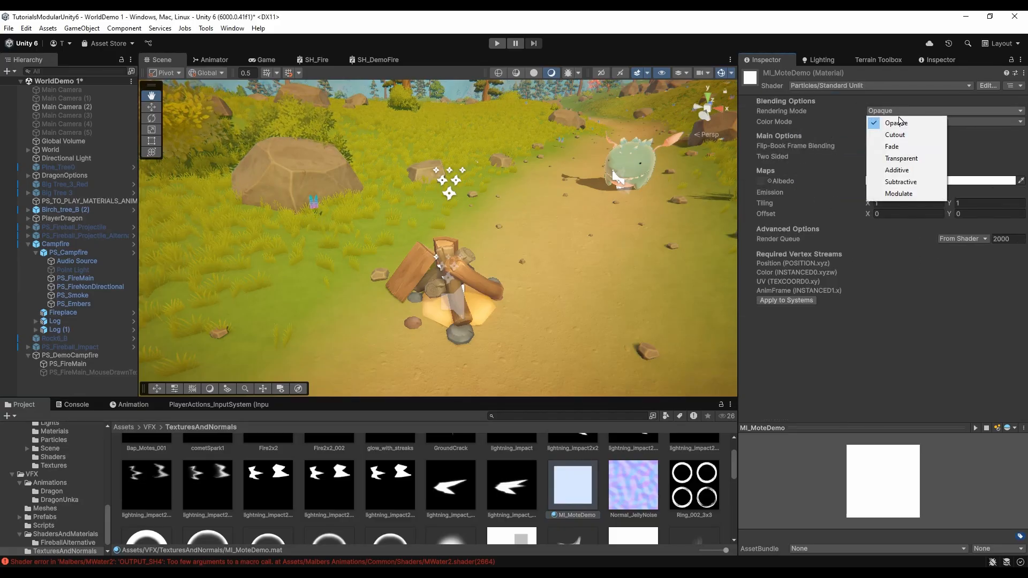
pyautogui.click(904, 147)
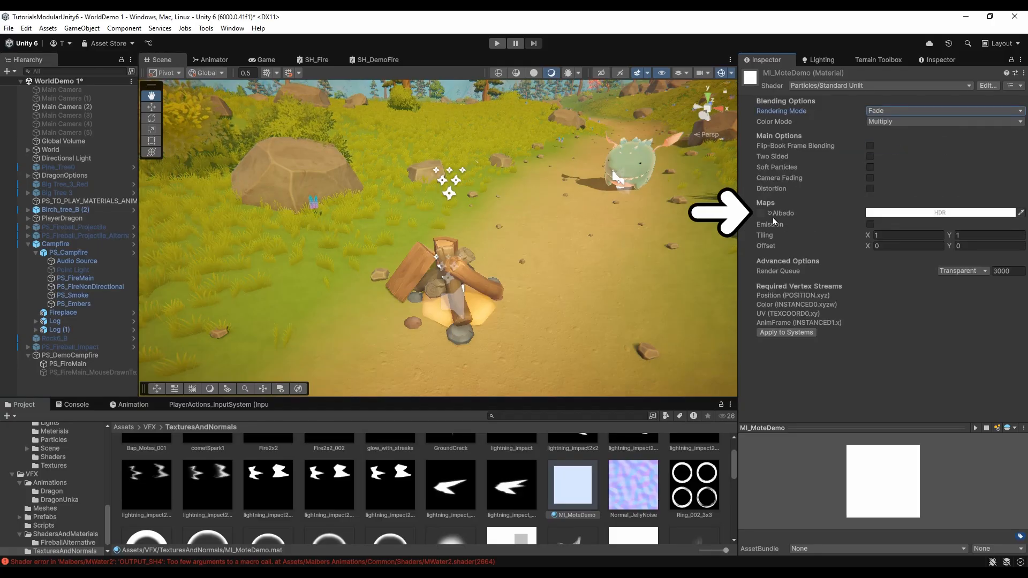
# Step: Search the textures for "circle" and assign TX_CircleSoft as the MI_MoteDemo material's Albedo map
pyautogui.click(771, 215)
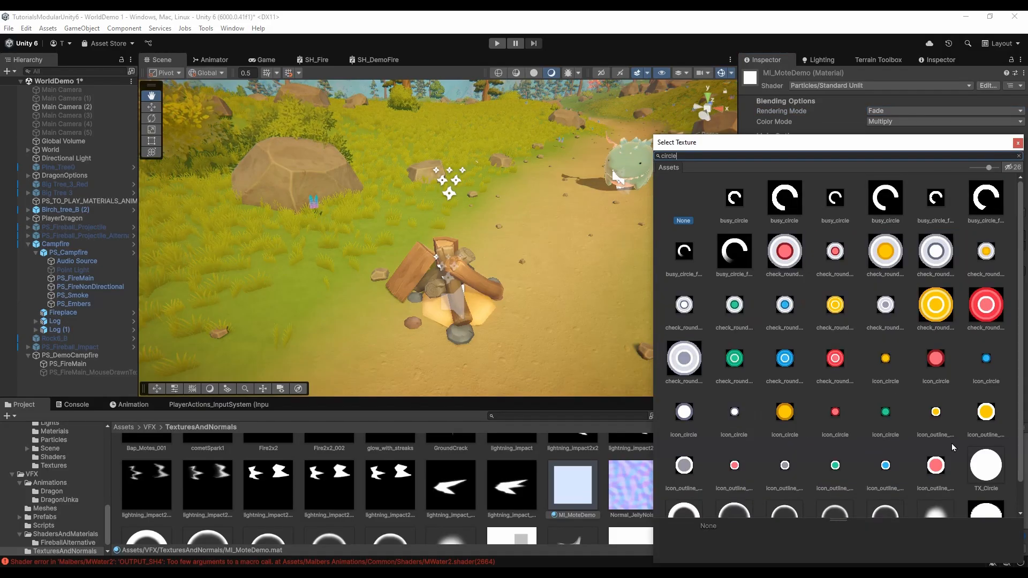
pyautogui.click(985, 465)
pyautogui.scroll(-1, 937, 334)
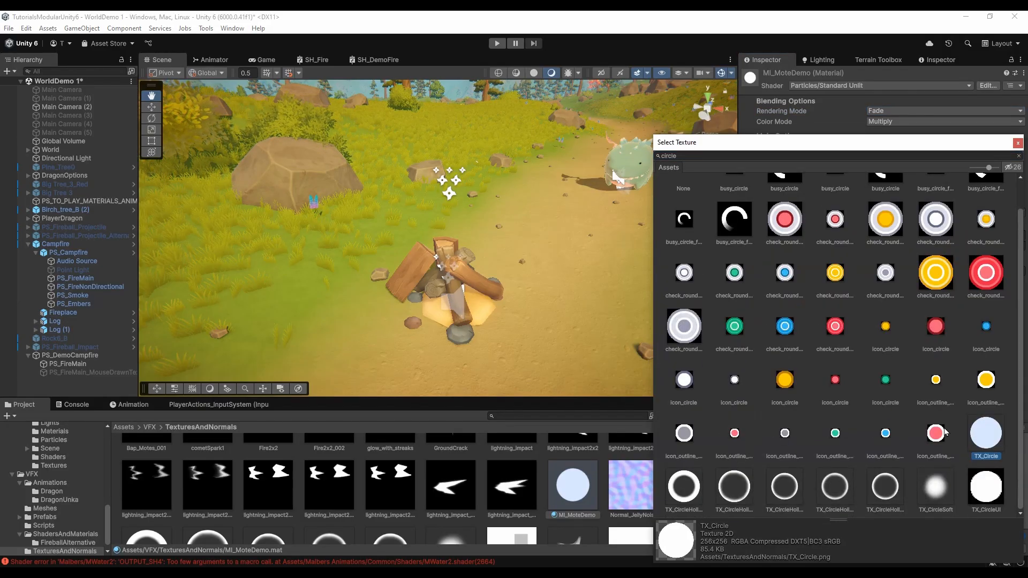
pyautogui.click(936, 486)
pyautogui.click(1017, 144)
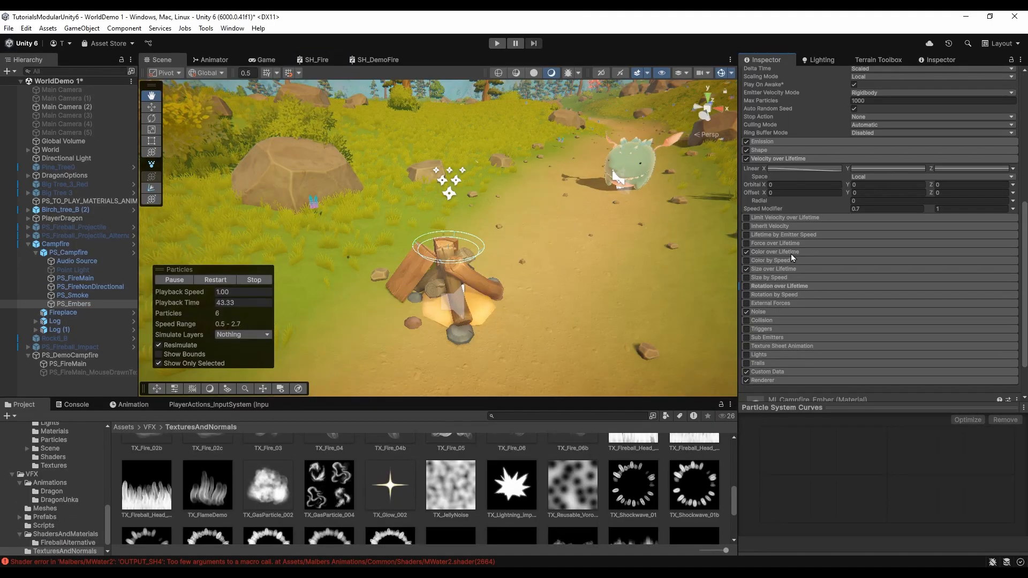
# Step: Open the Size over Lifetime module of the PS_Embers particle system
pyautogui.click(776, 270)
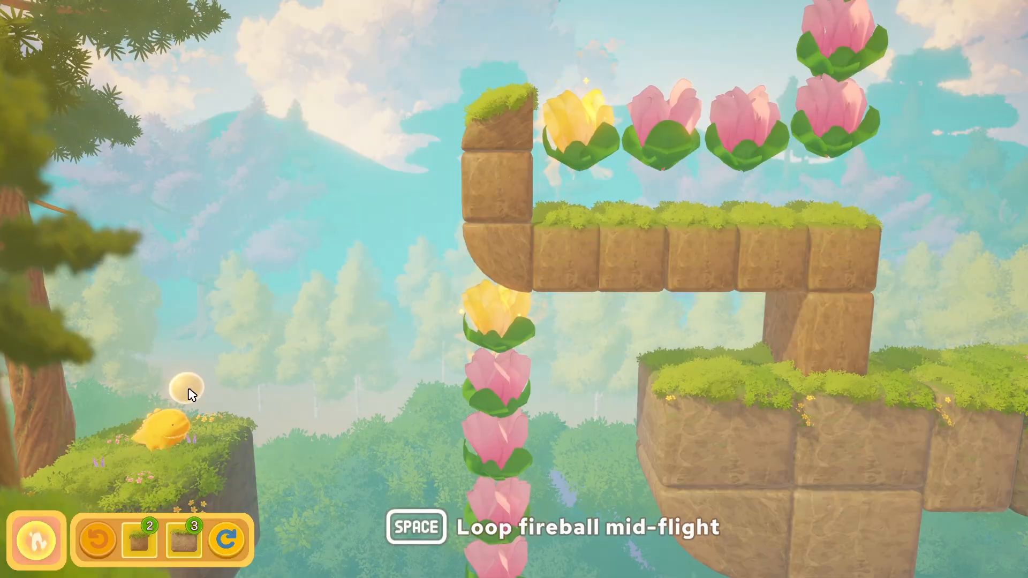
pyautogui.click(189, 389)
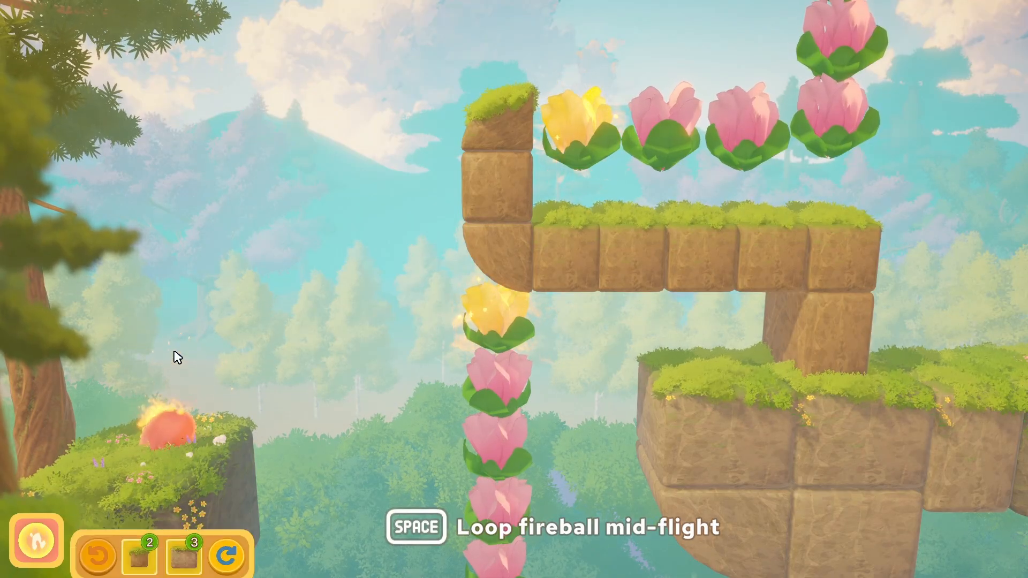
pyautogui.press('space')
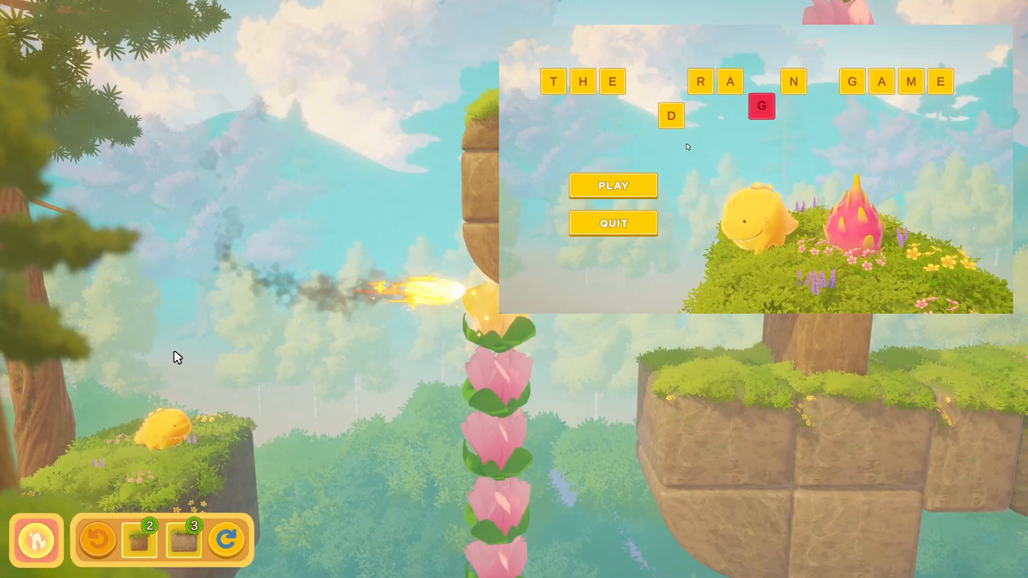
pyautogui.click(184, 542)
pyautogui.click(407, 498)
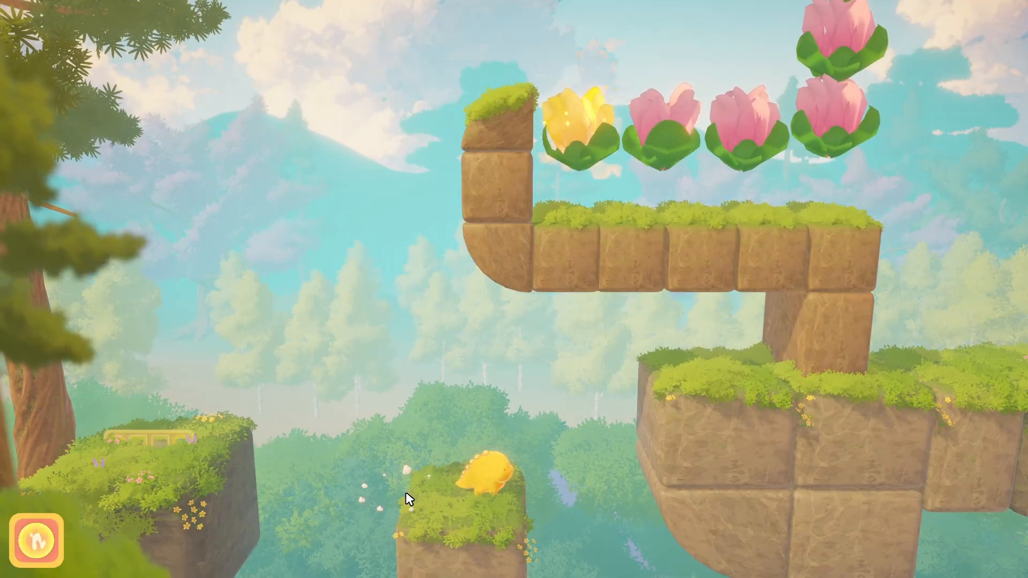
pyautogui.click(37, 540)
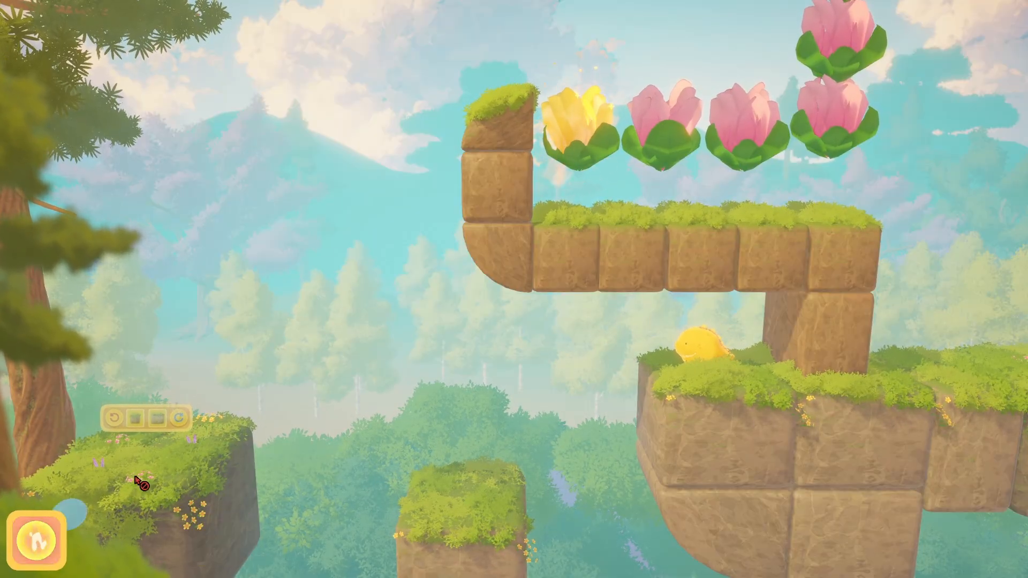
pyautogui.click(653, 324)
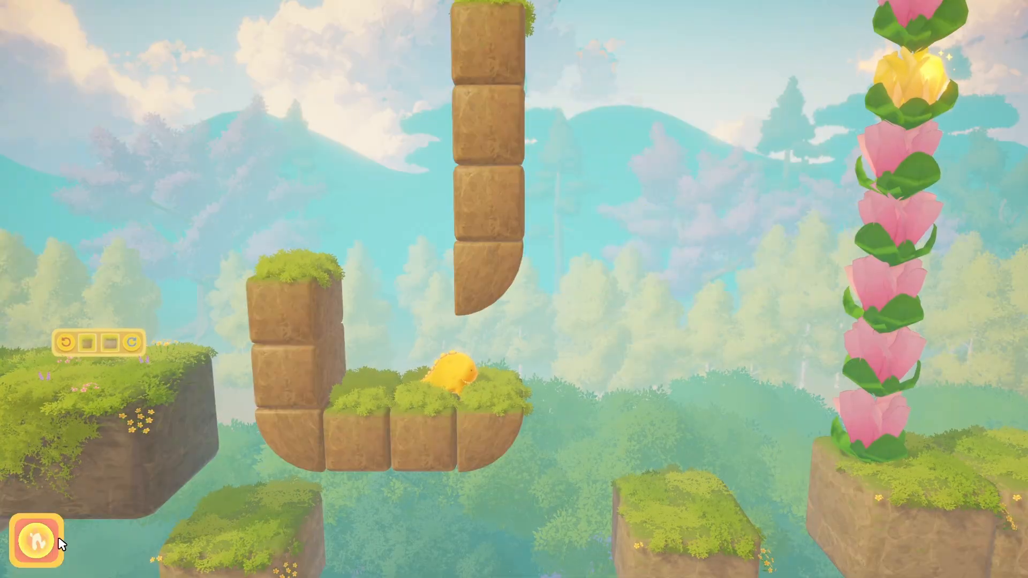
pyautogui.click(560, 242)
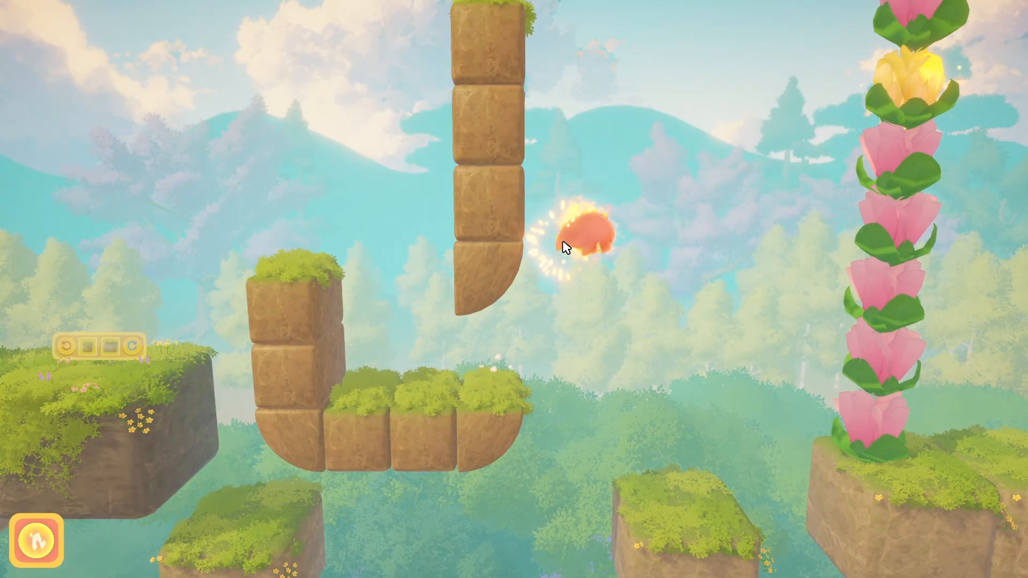